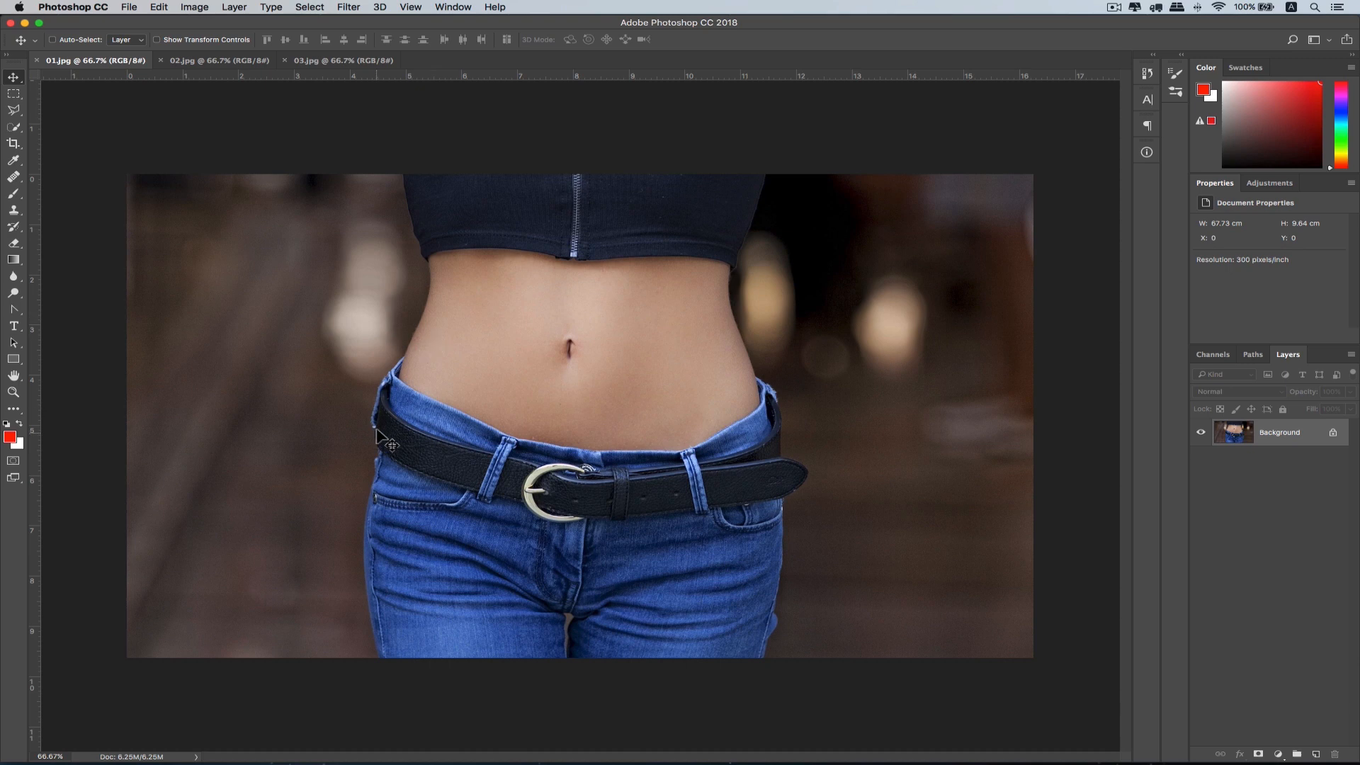
- Look over the other two open photos, 02.jpg and 03.jpg
left_click(240, 61)
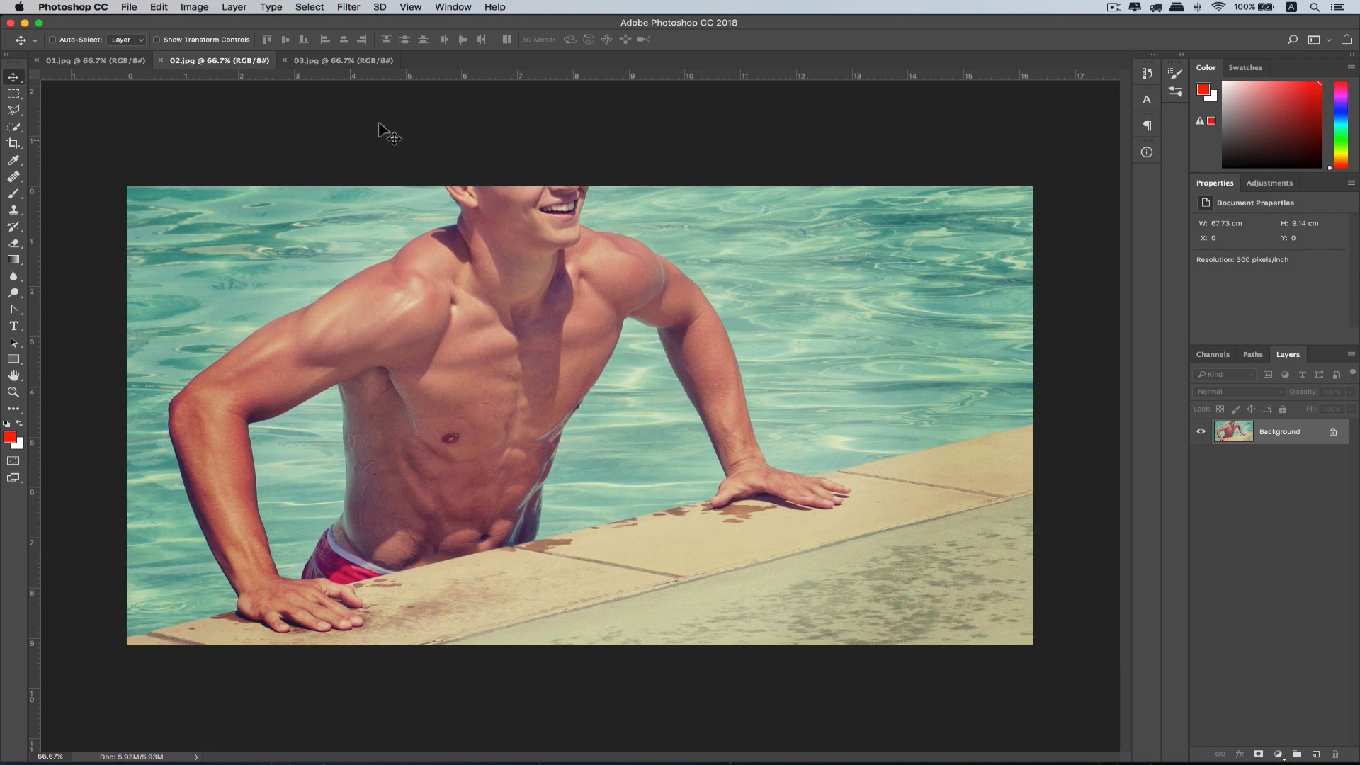
left_click(364, 61)
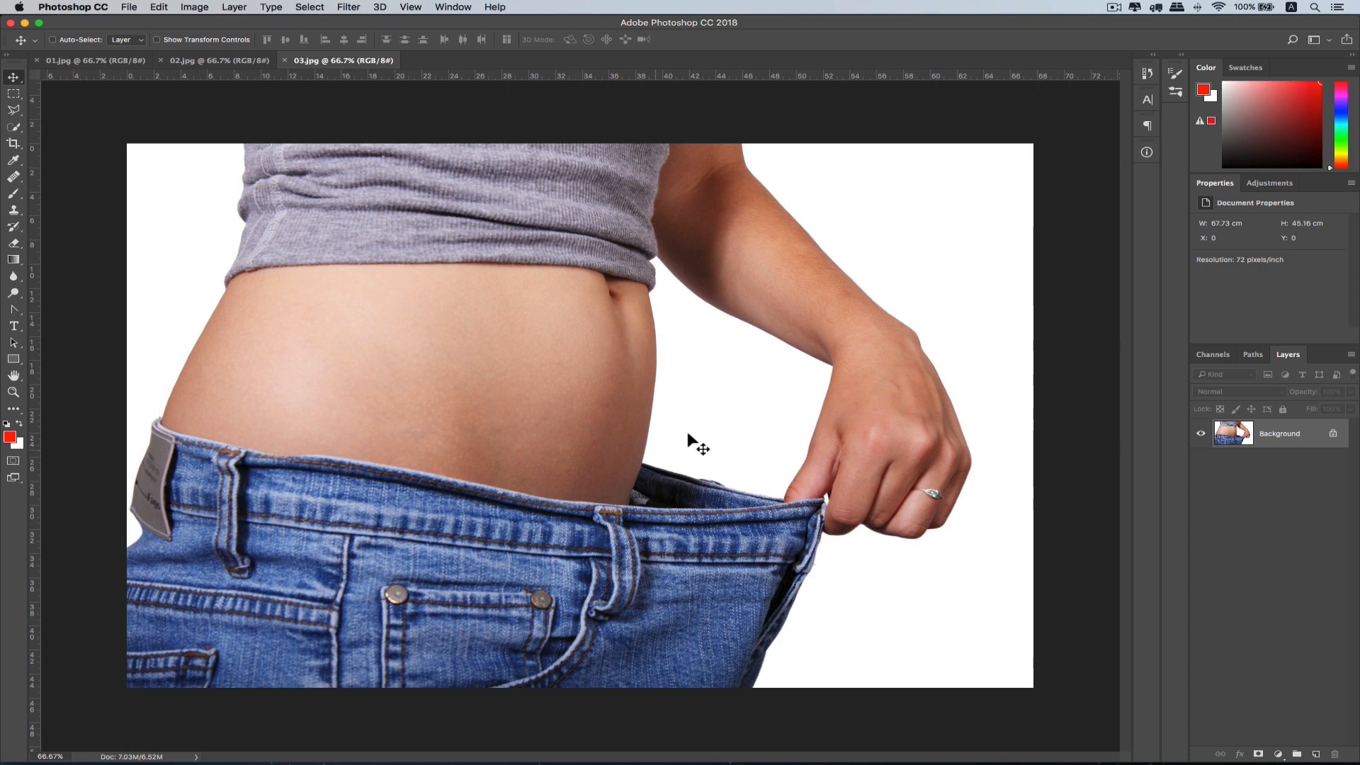
- Return to 01.jpg and open the photo in the Liquify filter
left_click(99, 59)
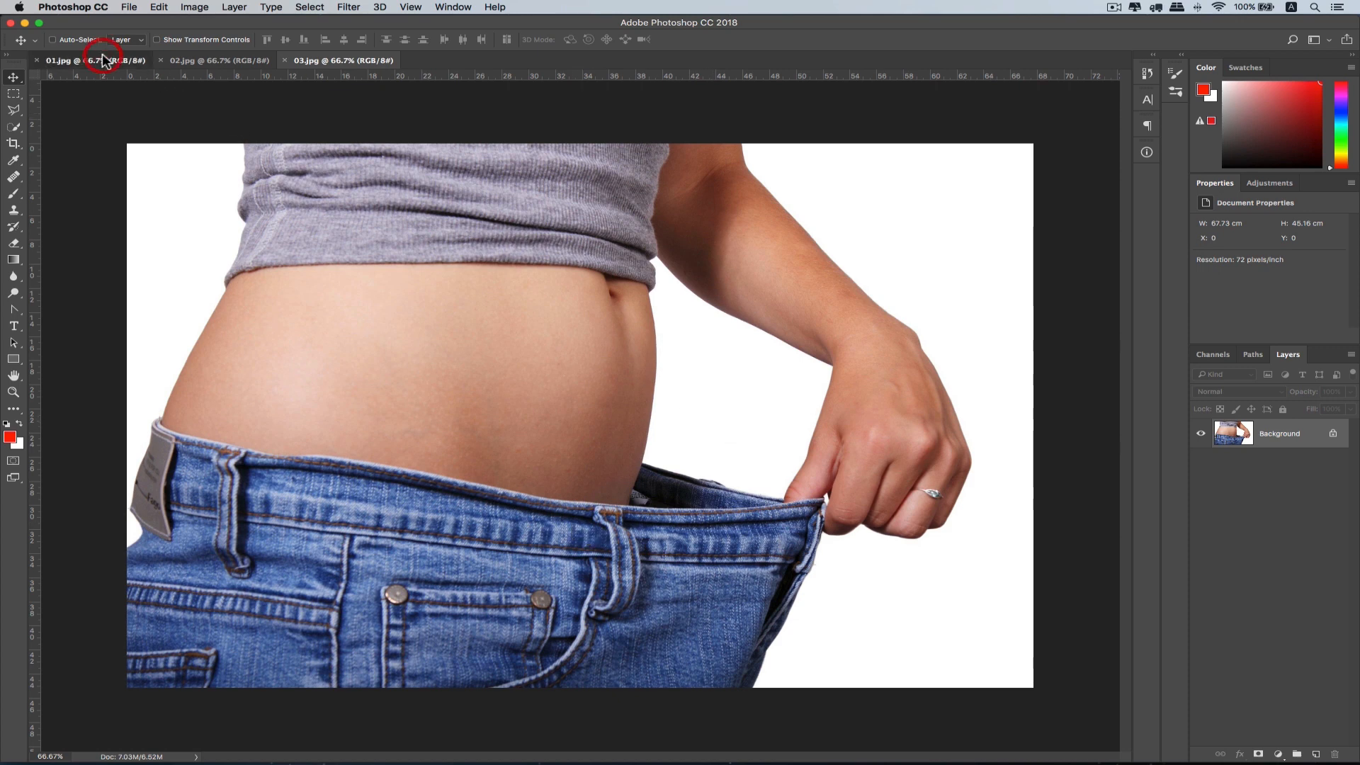
left_click(1298, 506)
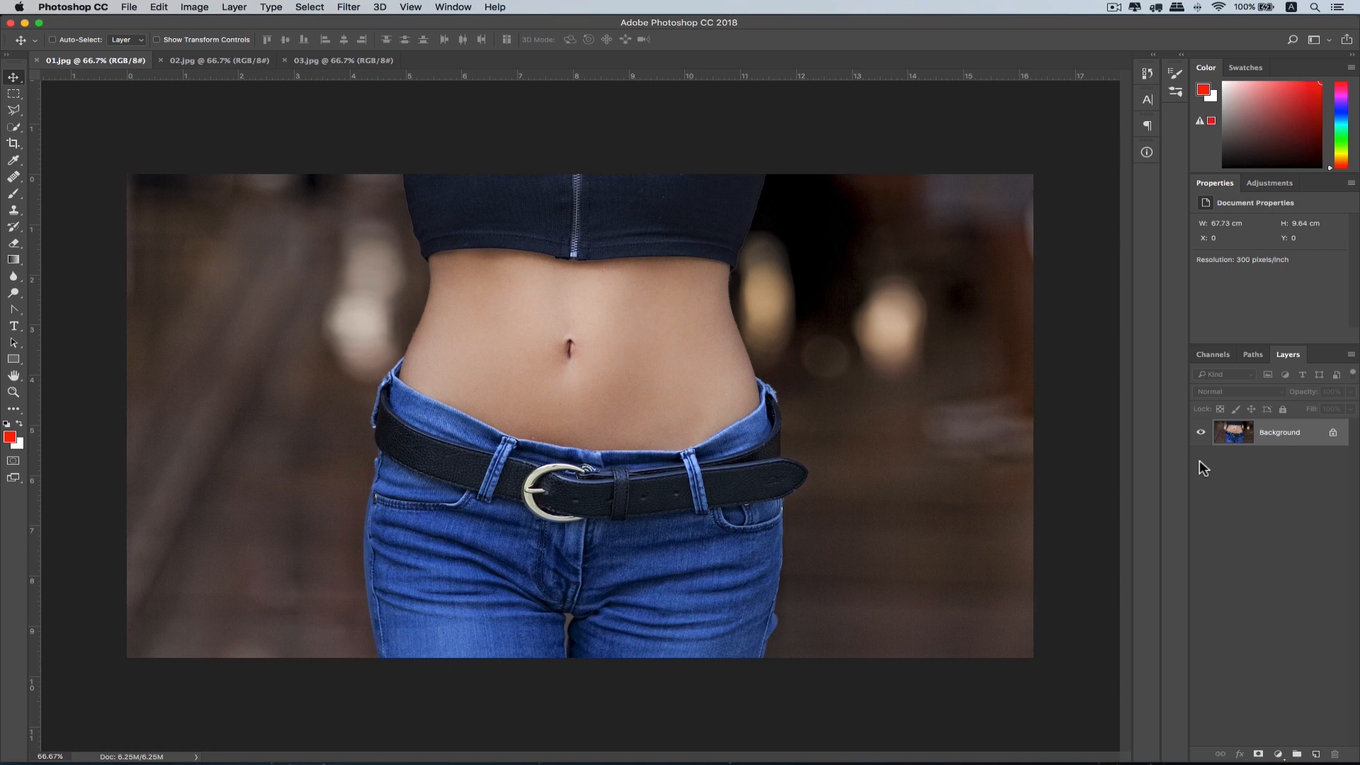
left_click(347, 8)
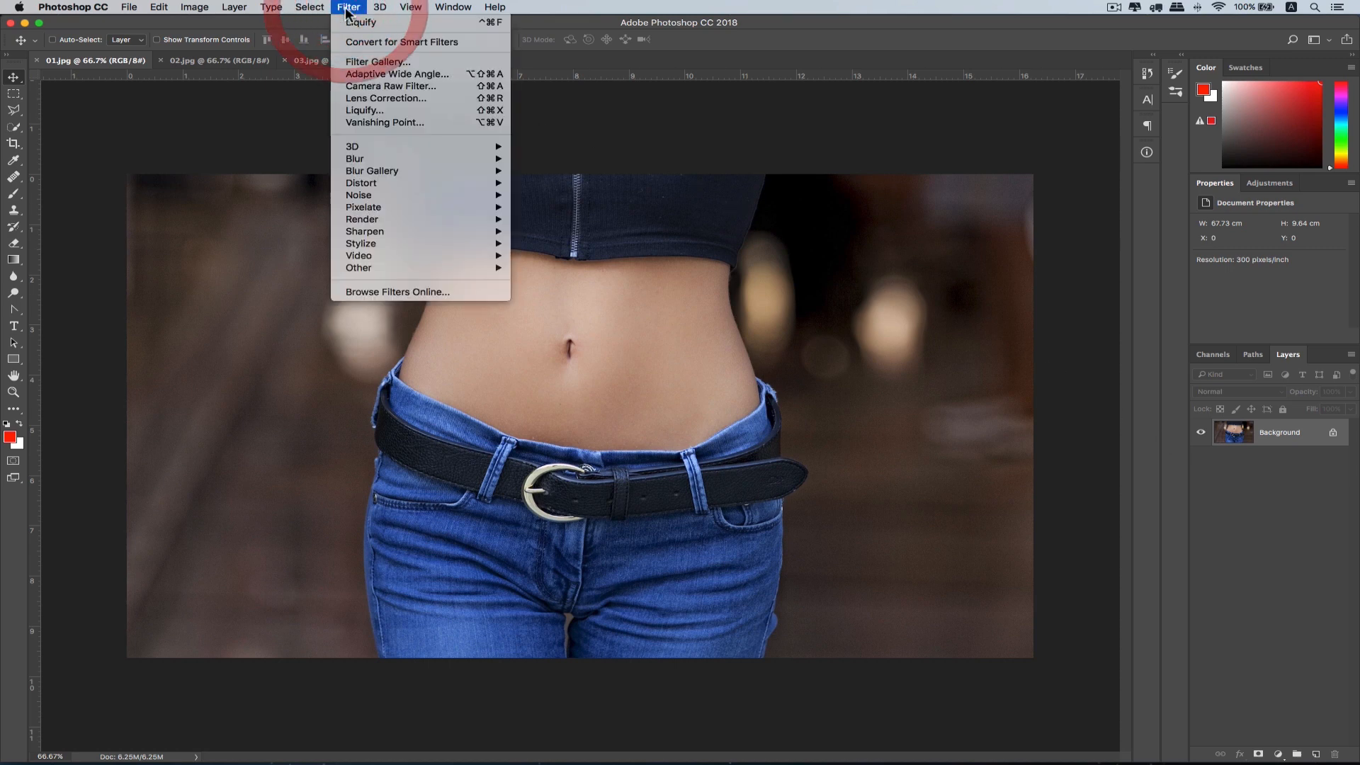
left_click(369, 111)
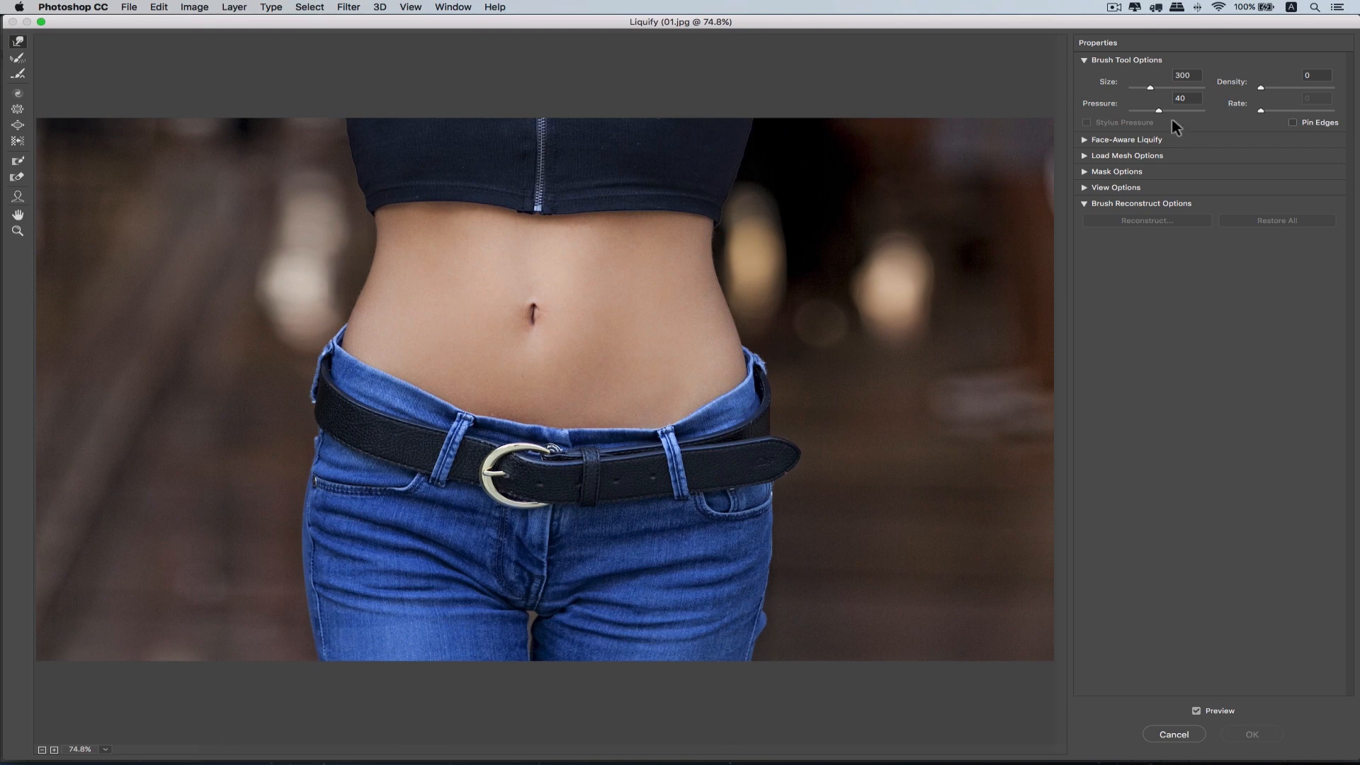
- Try pushing the left edge of the waist outward with a size 70 warp brush, and restore the whole image
key("bracketleft")
key("bracketleft")
key("bracketleft")
key("bracketleft")
key("bracketleft")
key("bracketleft")
key("bracketleft")
key("bracketleft")
key("bracketleft")
key("bracketleft")
key("bracketleft")
left_click_drag(389, 238, 249, 241)
left_click_drag(381, 272, 229, 252)
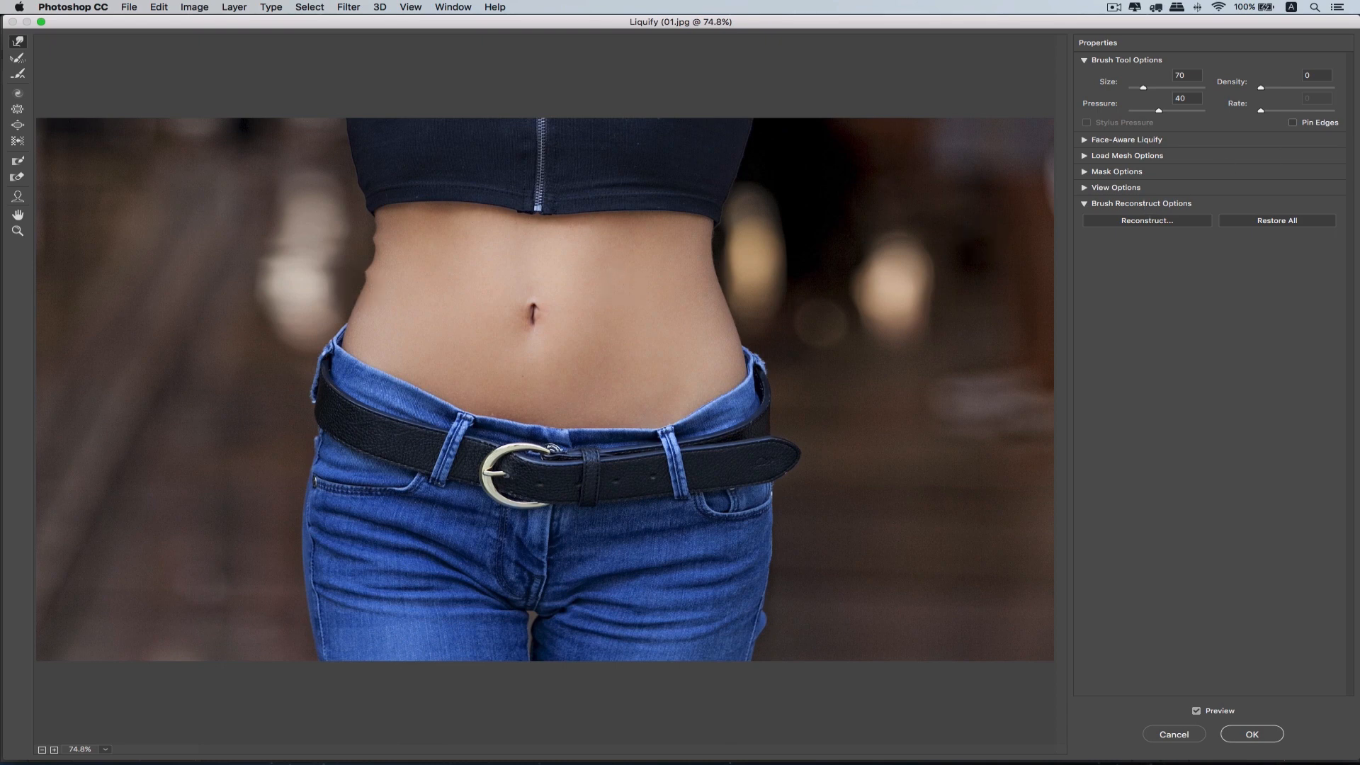
left_click(1272, 220)
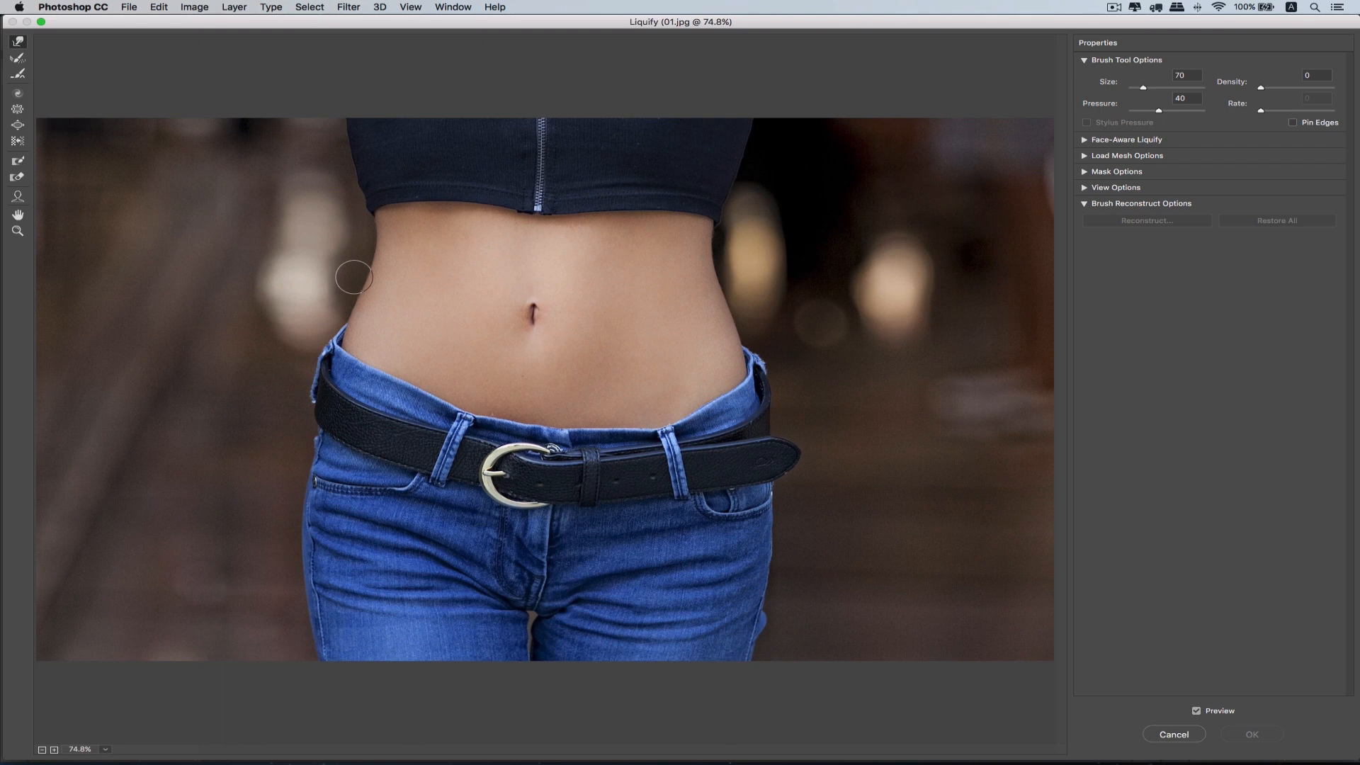
- Enlarge the warp brush to size 200 and push the left side of the bare waist inward
key("bracketright")
key("bracketright")
key("bracketright")
key("bracketright")
key("bracketright")
key("bracketright")
key("bracketright")
key("bracketright")
key("bracketright")
key("bracketright")
key("bracketright")
mouse_move(364, 255)
left_mouse_down()
mouse_move(378, 258)
mouse_move(374, 228)
mouse_move(359, 303)
mouse_move(368, 225)
mouse_move(358, 214)
mouse_move(364, 265)
mouse_move(376, 250)
left_mouse_up()
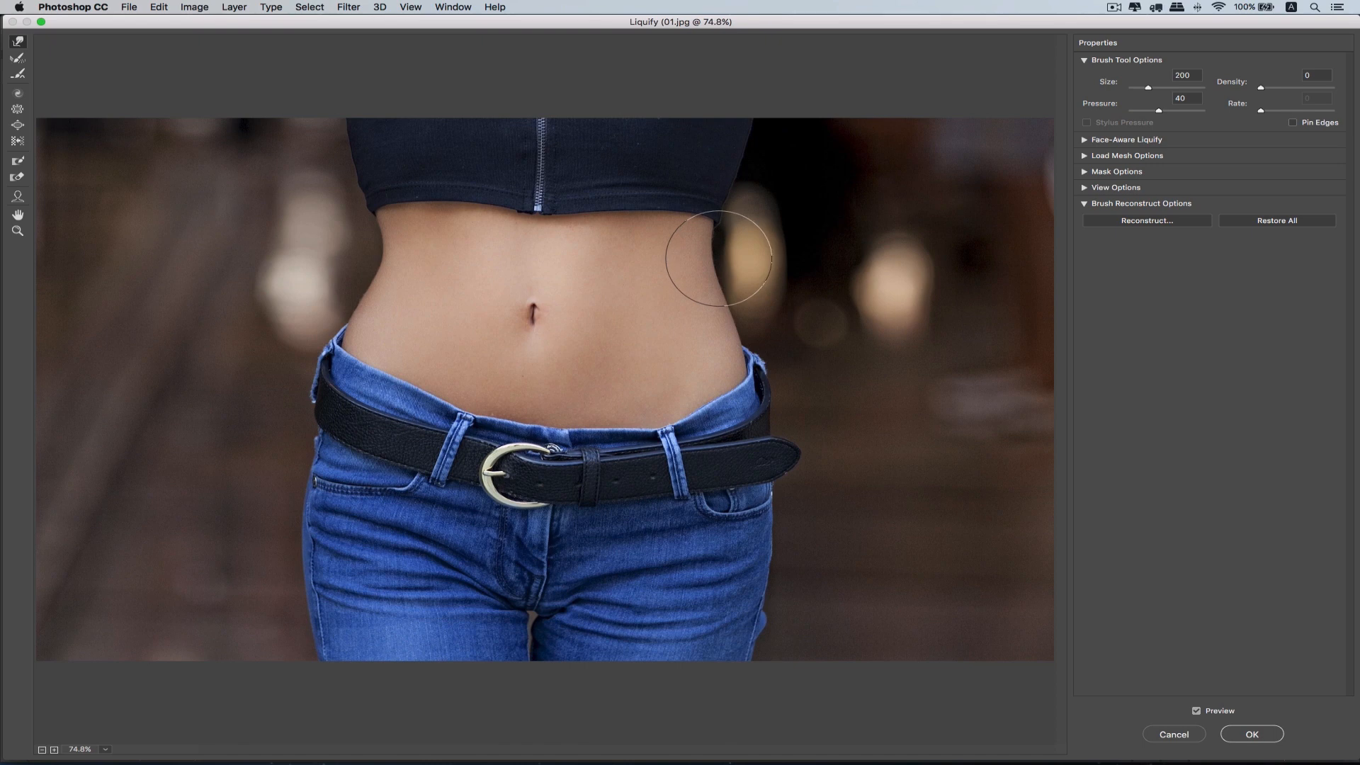
- Push the right side of the waist inward below the top, and smooth the curve toward the hips on both sides
mouse_move(717, 257)
left_mouse_down()
mouse_move(695, 233)
mouse_move(696, 268)
left_mouse_up()
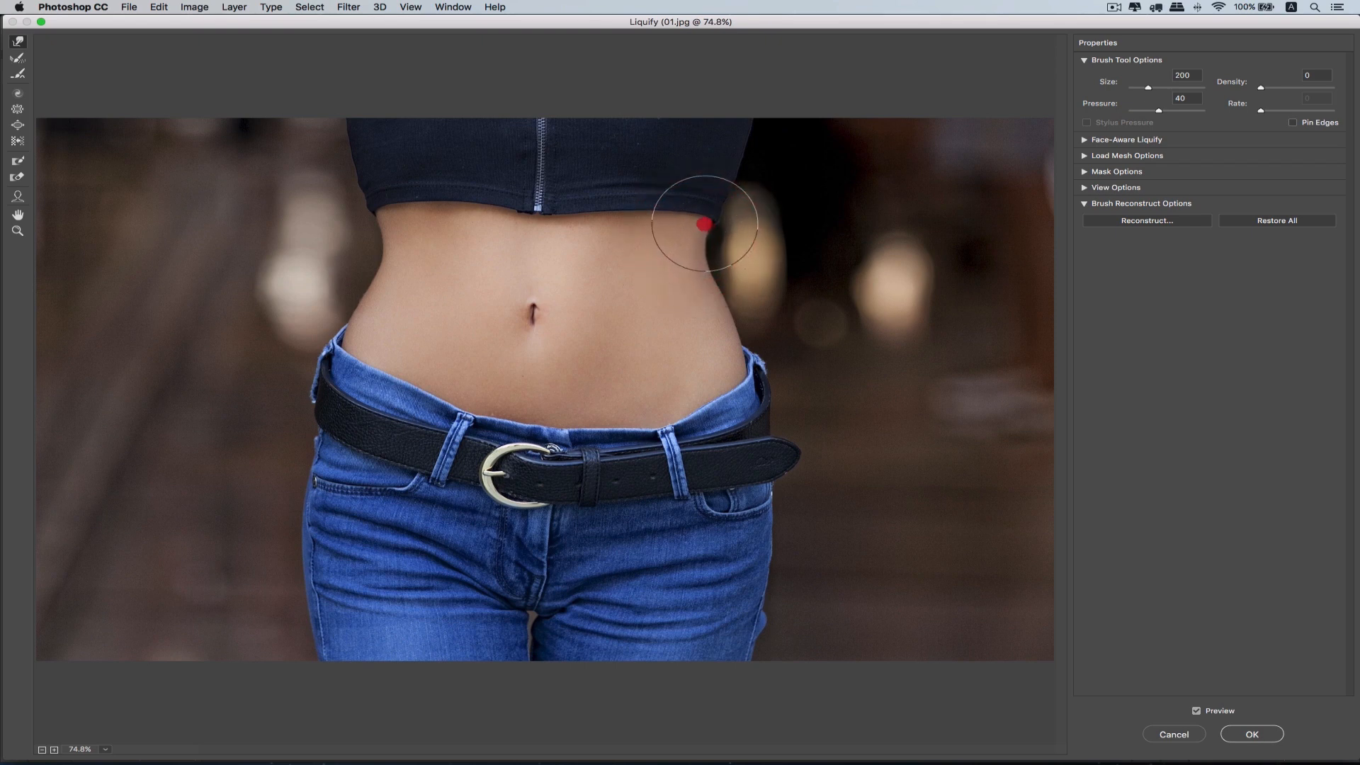
left_click_drag(705, 224, 712, 204)
left_click(703, 207)
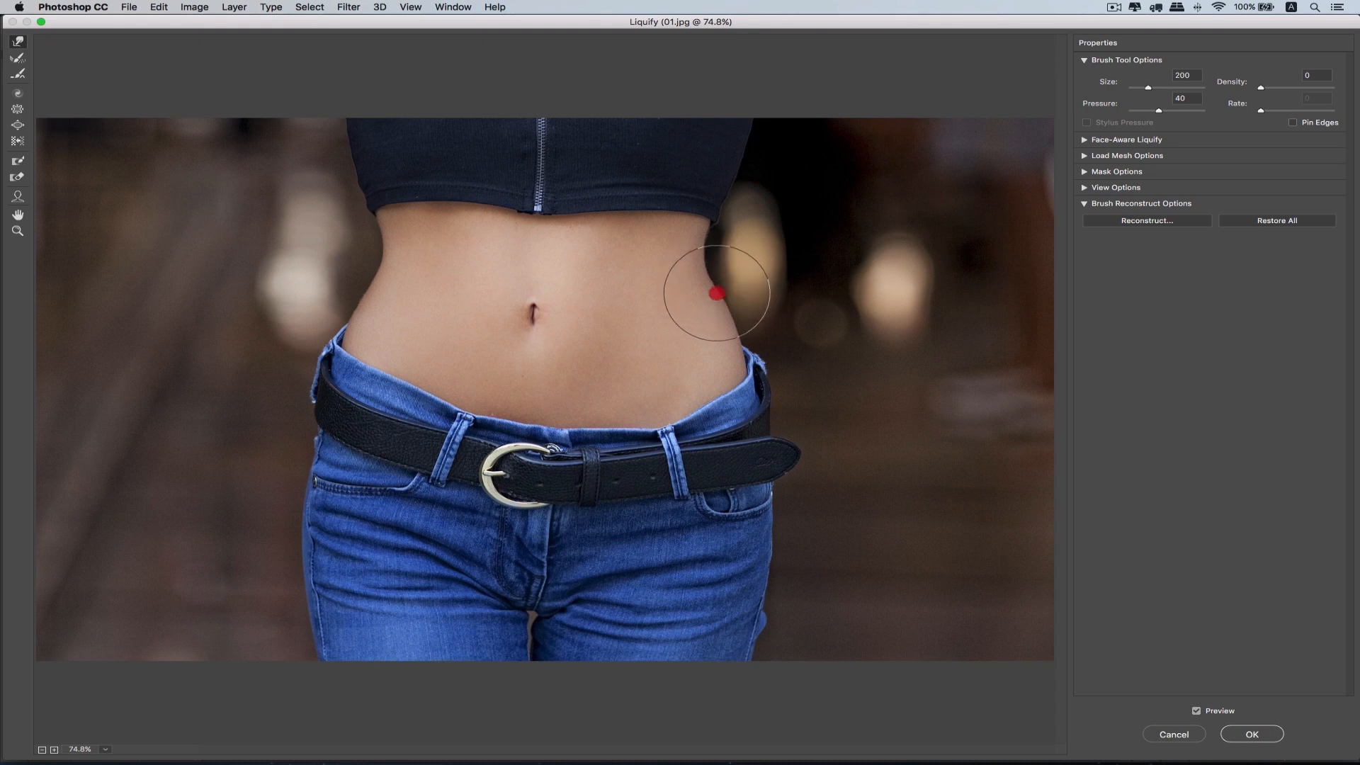
left_click_drag(715, 294, 704, 282)
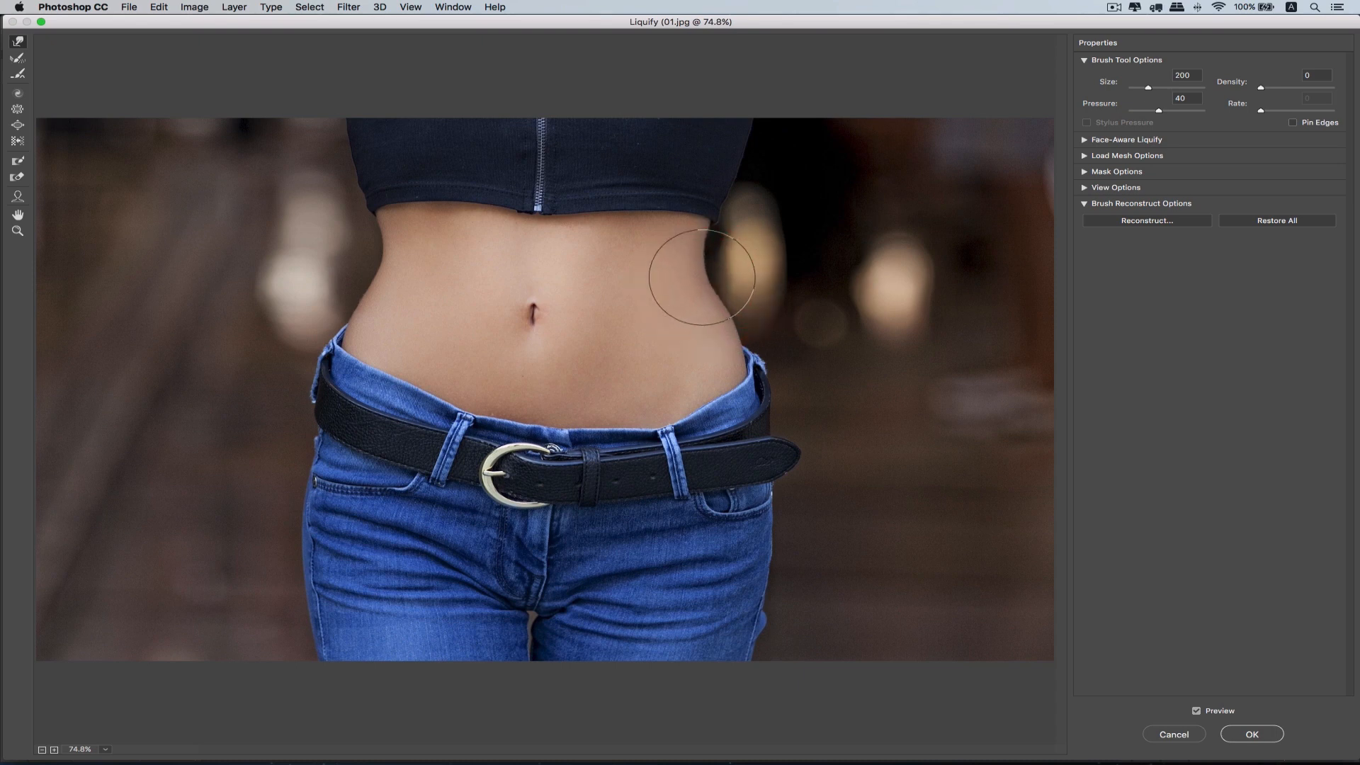
left_click_drag(347, 291, 337, 327)
left_click_drag(730, 308, 728, 310)
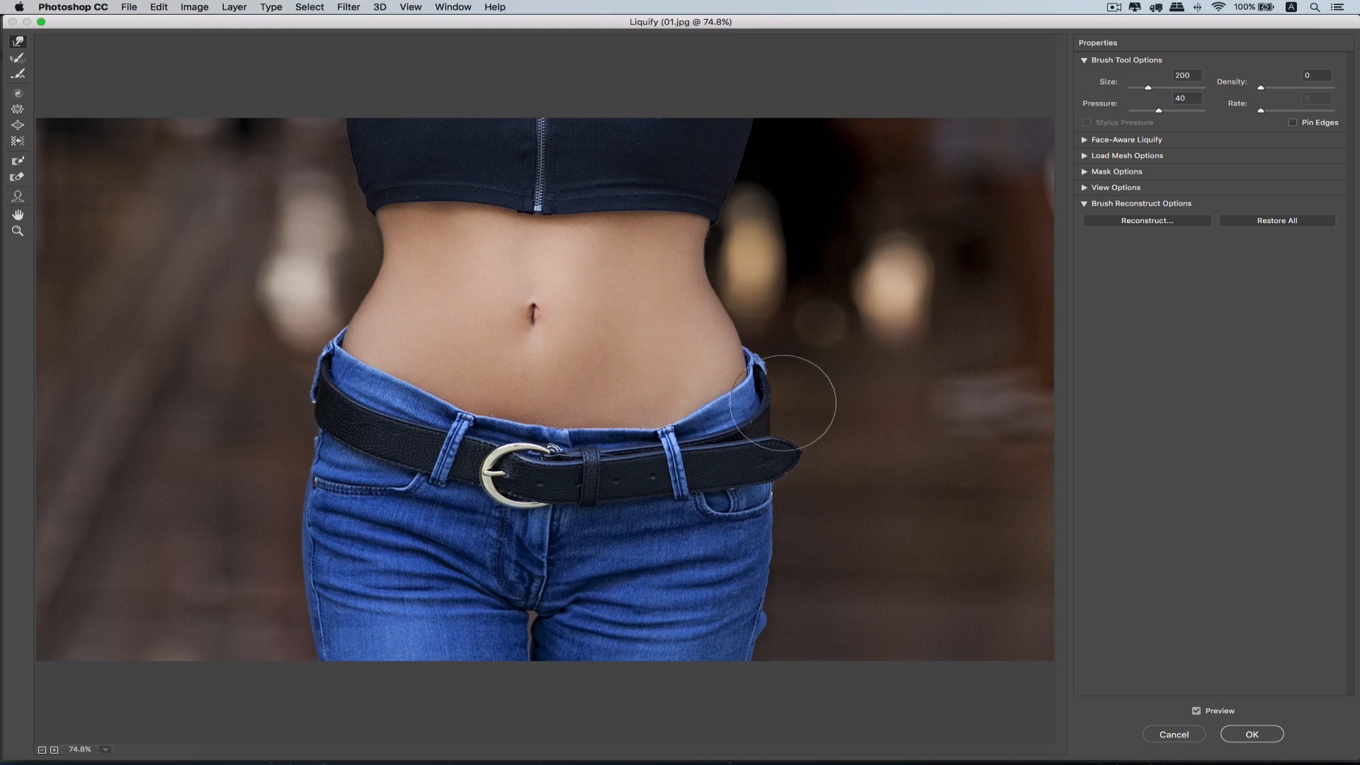
- Reshape the jeans' waistband at the right hip and nudge the left hip slightly outward around the belt
left_click_drag(749, 376, 748, 366)
mouse_move(750, 371)
left_mouse_down()
mouse_move(731, 368)
mouse_move(749, 361)
mouse_move(761, 385)
mouse_move(745, 351)
left_mouse_up()
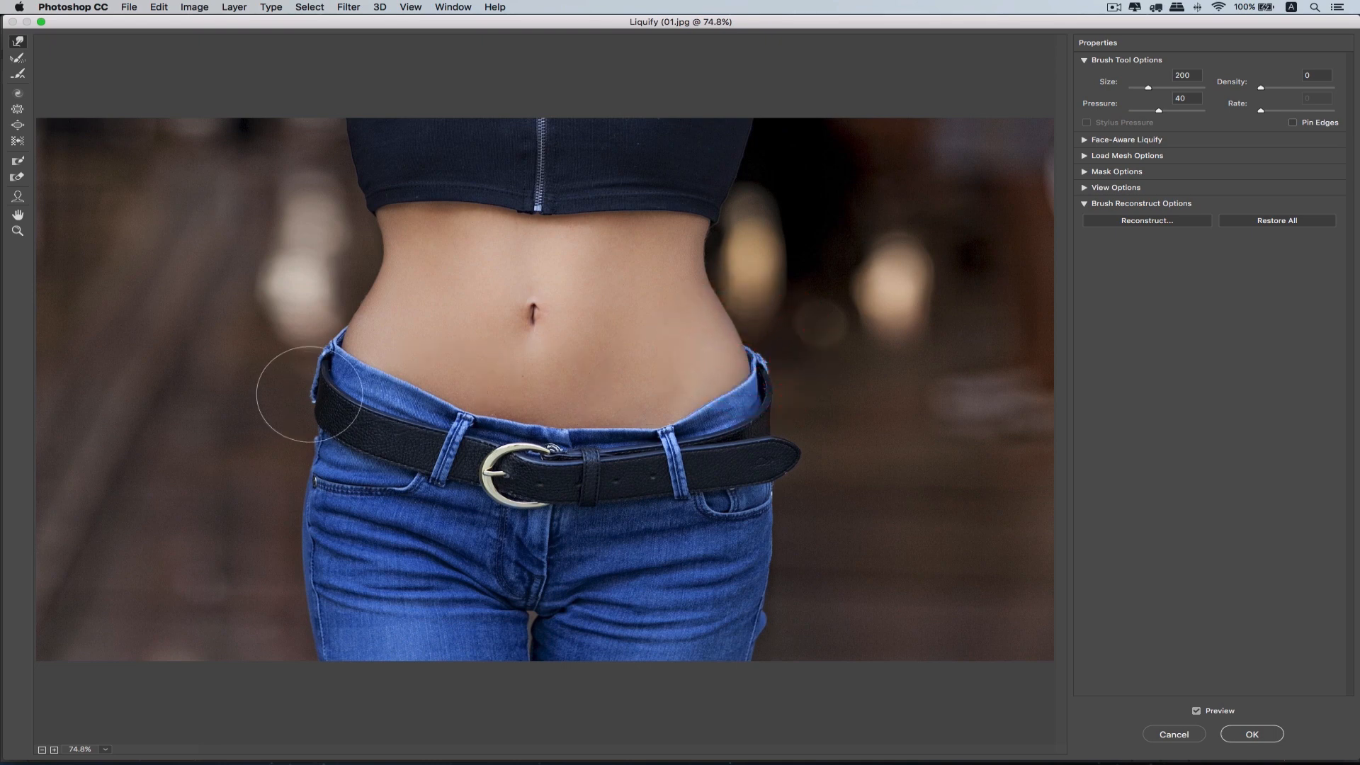
left_click_drag(312, 388, 317, 390)
mouse_move(317, 437)
left_mouse_down()
mouse_move(305, 470)
mouse_move(311, 402)
left_mouse_up()
- Set the warp brush to size 700 and push the left hip and upper thigh of the jeans outward
key("bracketright")
key("bracketright")
key("bracketright")
key("bracketright")
key("bracketright")
key("bracketright")
key("bracketright")
key("bracketright")
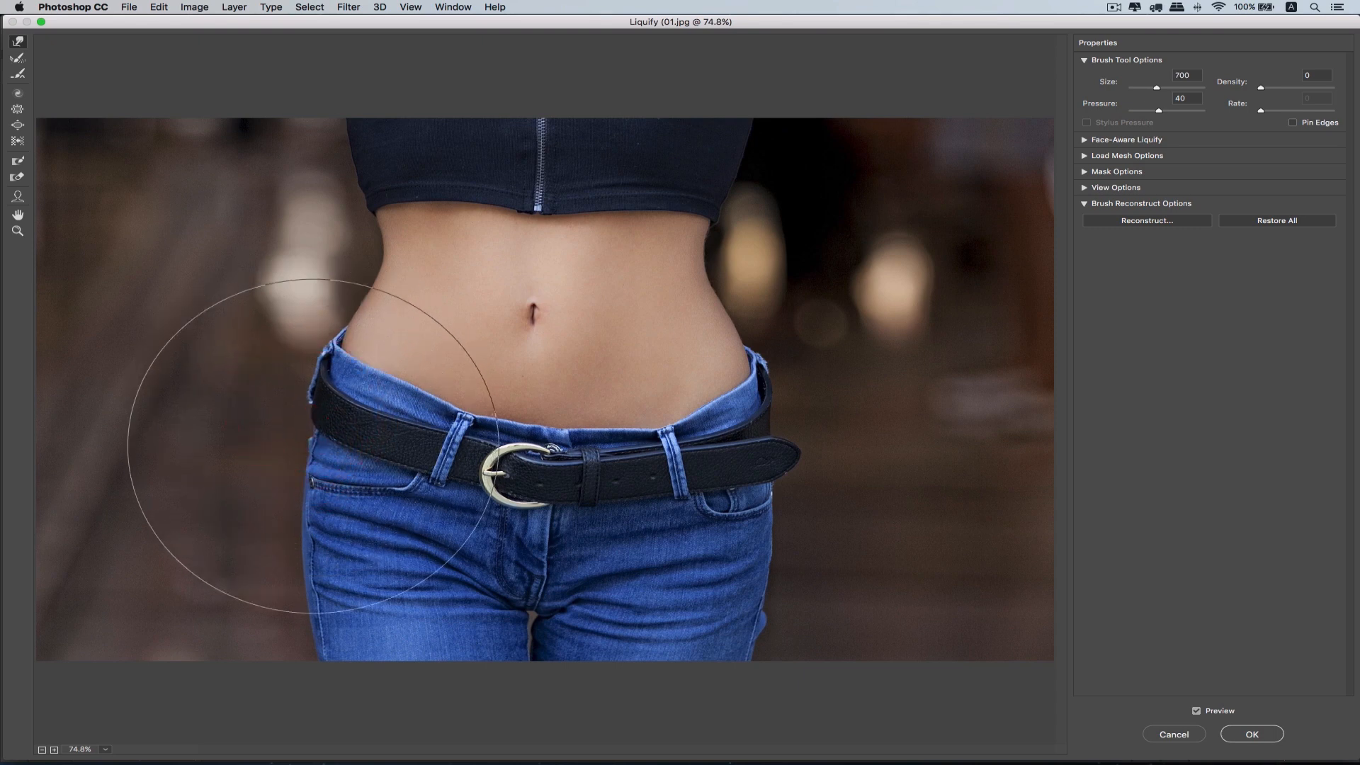
left_click_drag(311, 484, 276, 576)
left_click_drag(304, 460, 295, 429)
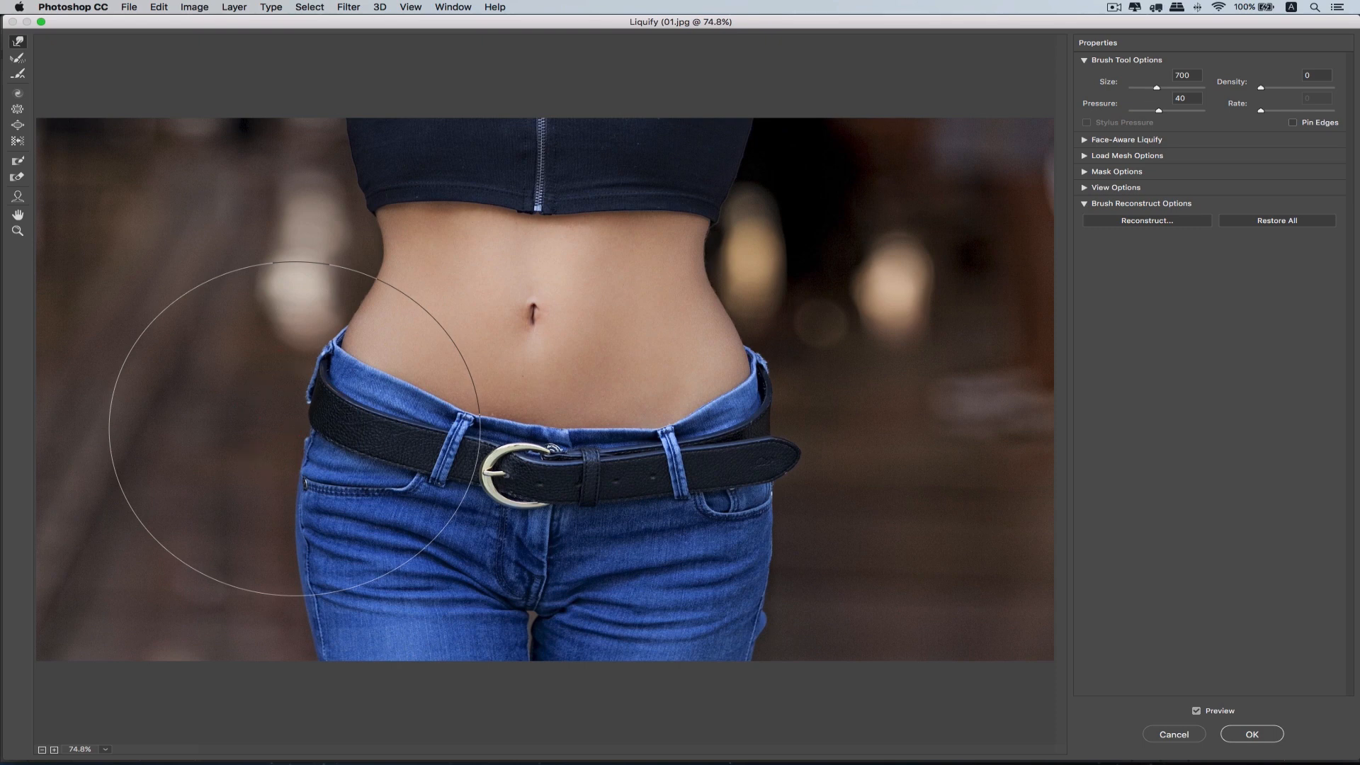
- Set the warp brush to size 300 and refine the left hip outward at the waistband and belt
key("bracketleft")
key("bracketleft")
key("bracketleft")
key("bracketleft")
key("bracketleft")
key("bracketleft")
key("bracketleft")
key("bracketleft")
key("bracketleft")
key("bracketleft")
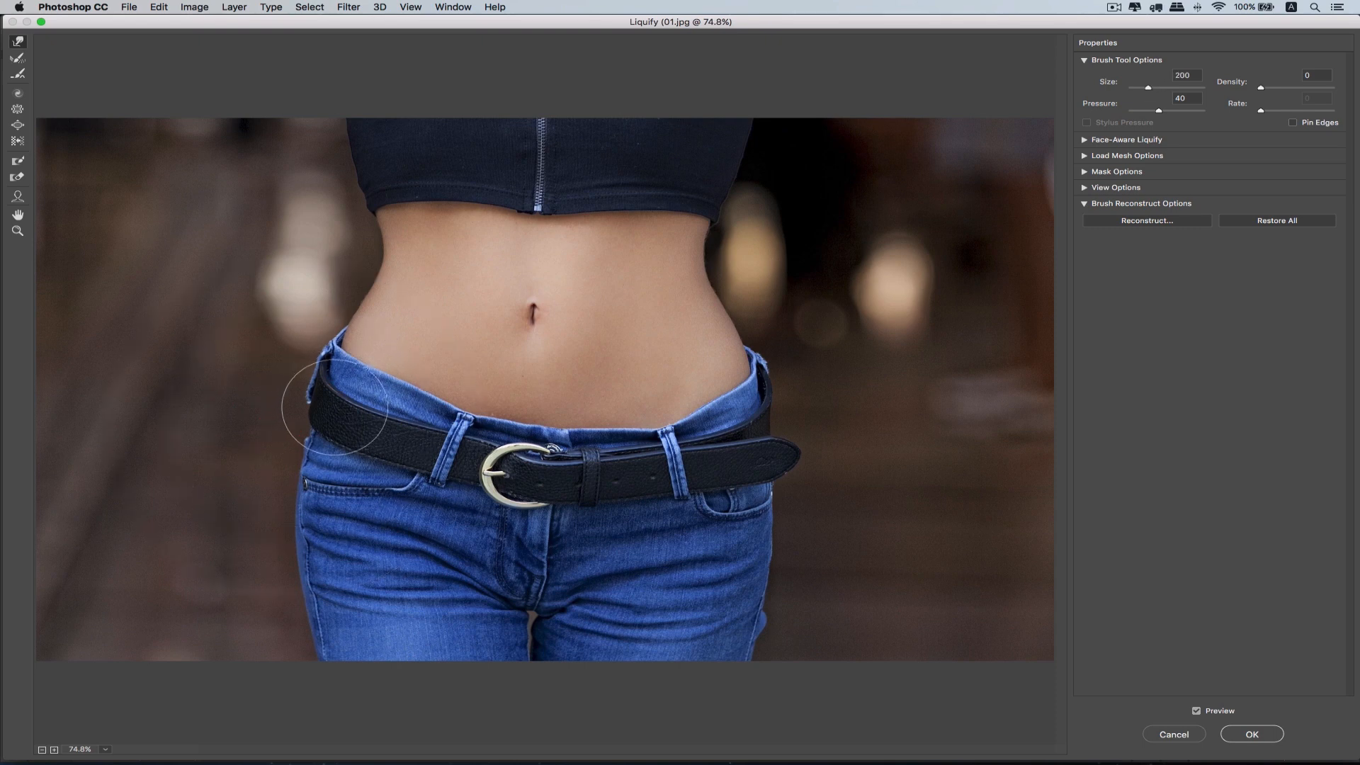
key("bracketright")
key("bracketright")
mouse_move(335, 401)
left_mouse_down()
mouse_move(292, 446)
mouse_move(291, 433)
left_mouse_up()
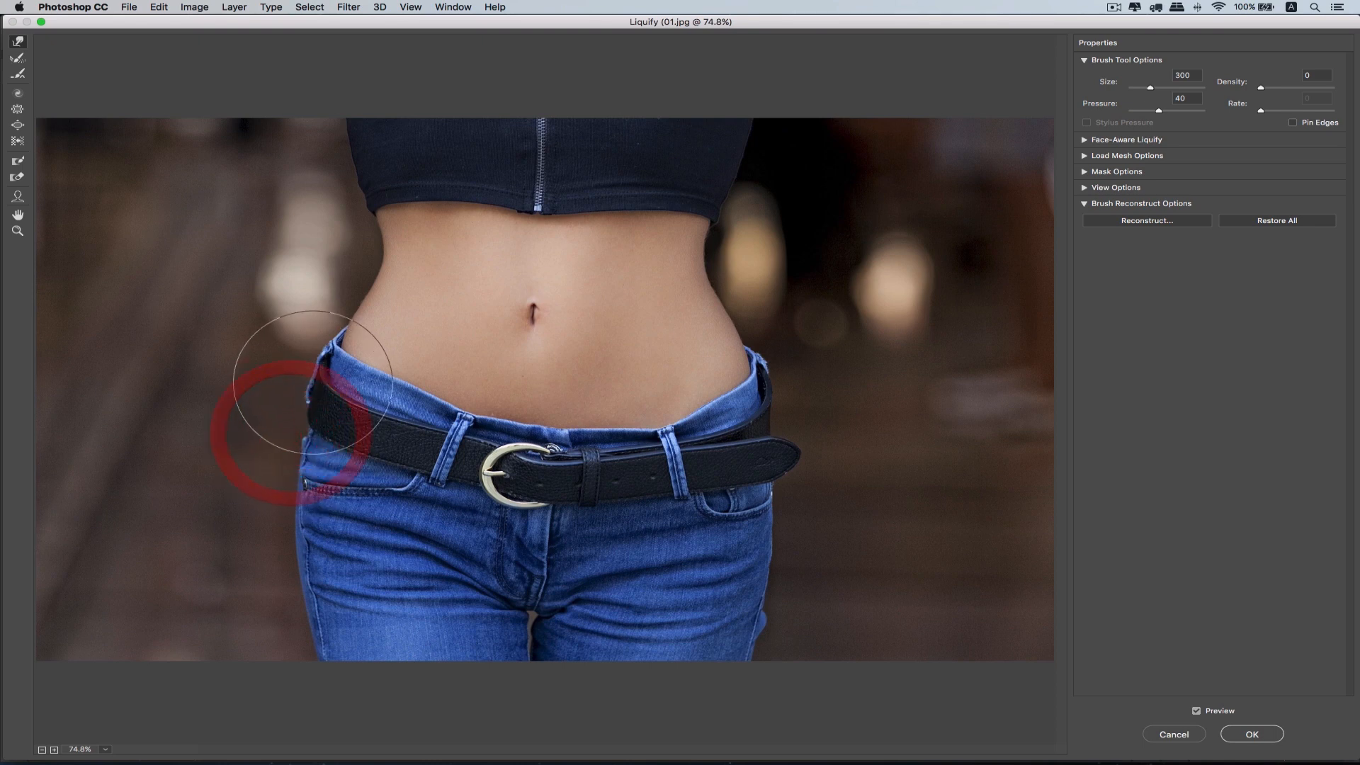
left_click_drag(314, 376, 309, 373)
left_click_drag(321, 362, 315, 359)
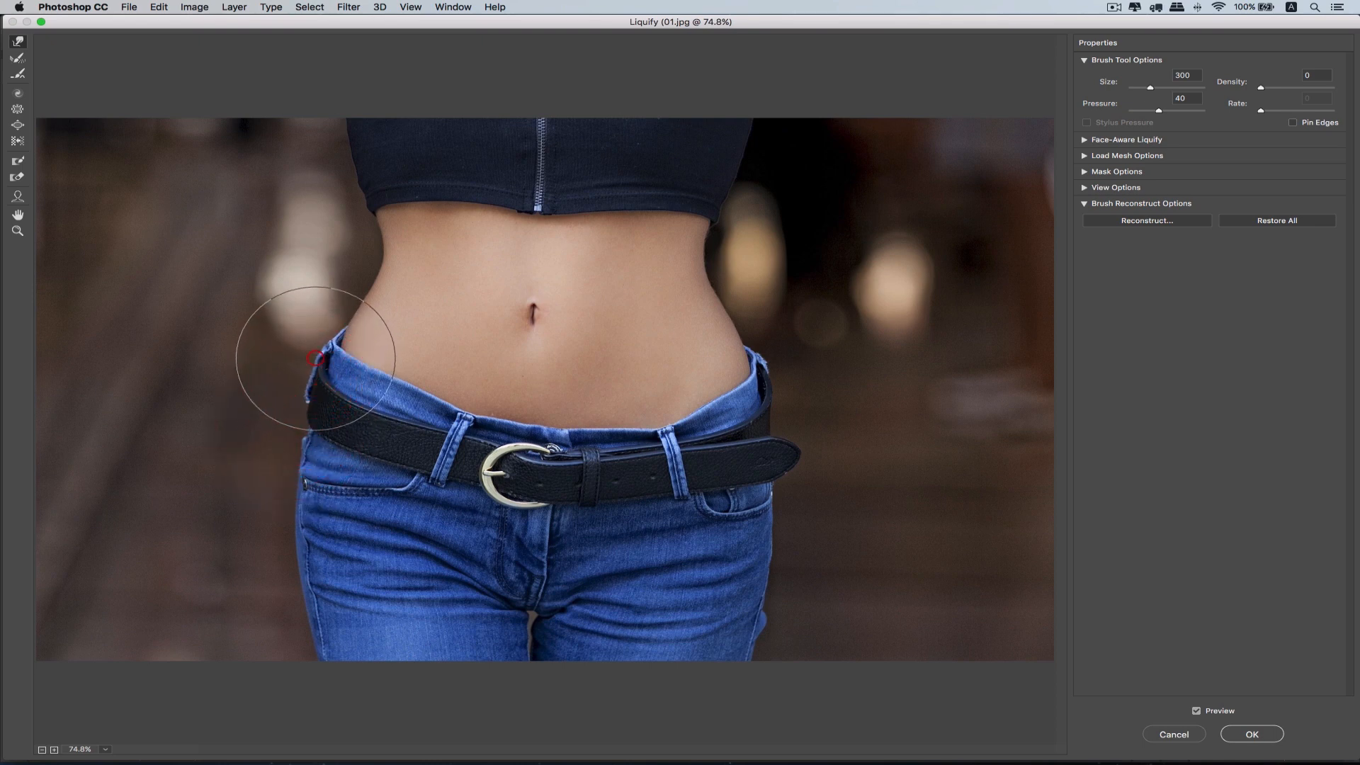
left_click_drag(290, 423, 286, 438)
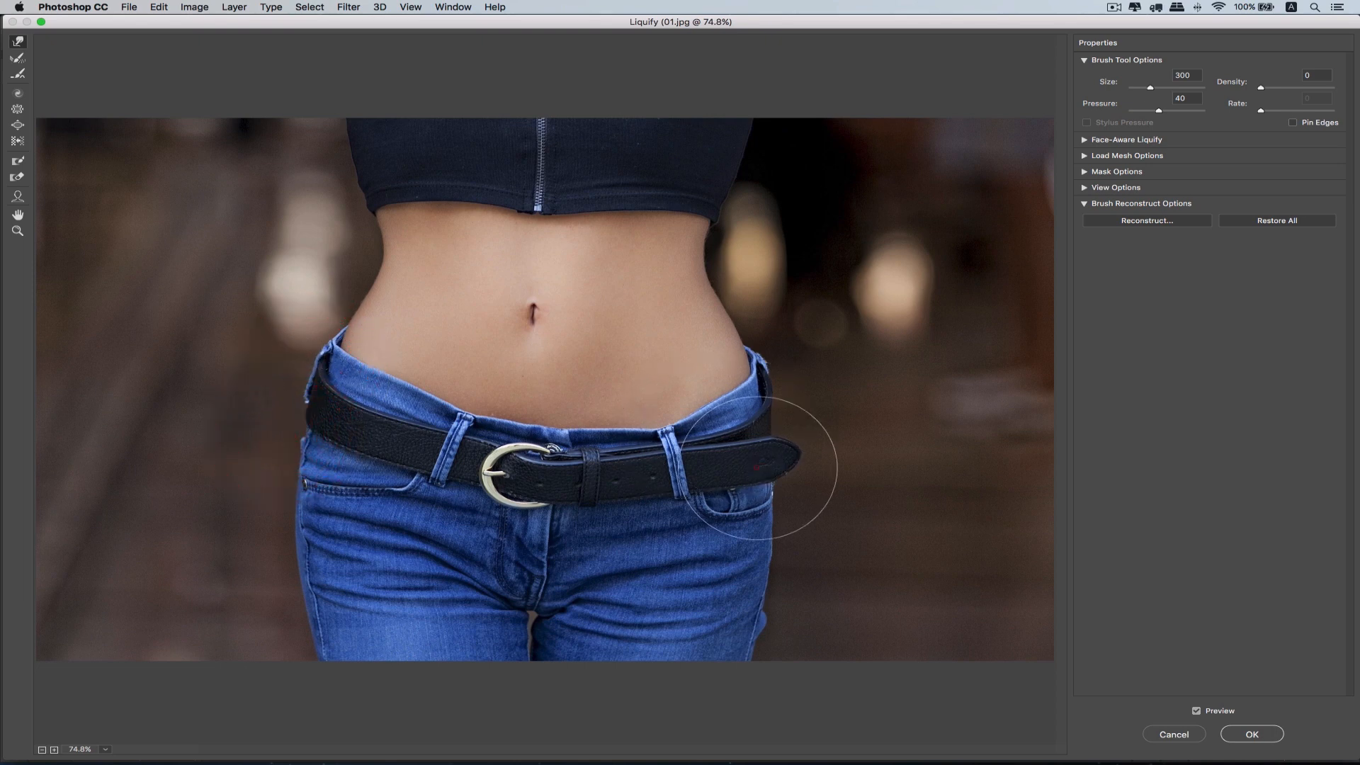
- Push the right hip of the jeans outward below the belt and taper both outer thighs at the photo's lower edge
left_click_drag(754, 504, 763, 523)
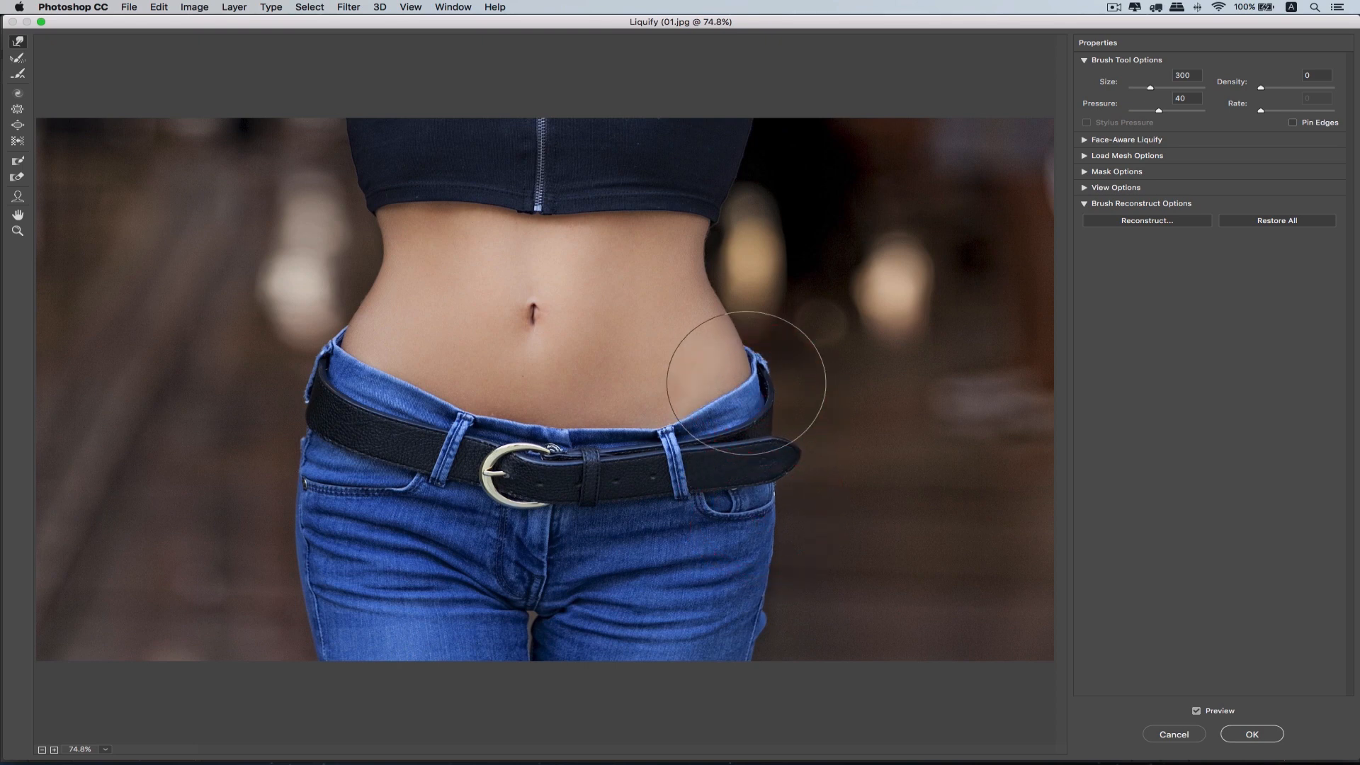
left_click_drag(743, 370, 744, 370)
left_click_drag(762, 590, 761, 592)
left_click_drag(717, 653, 734, 659)
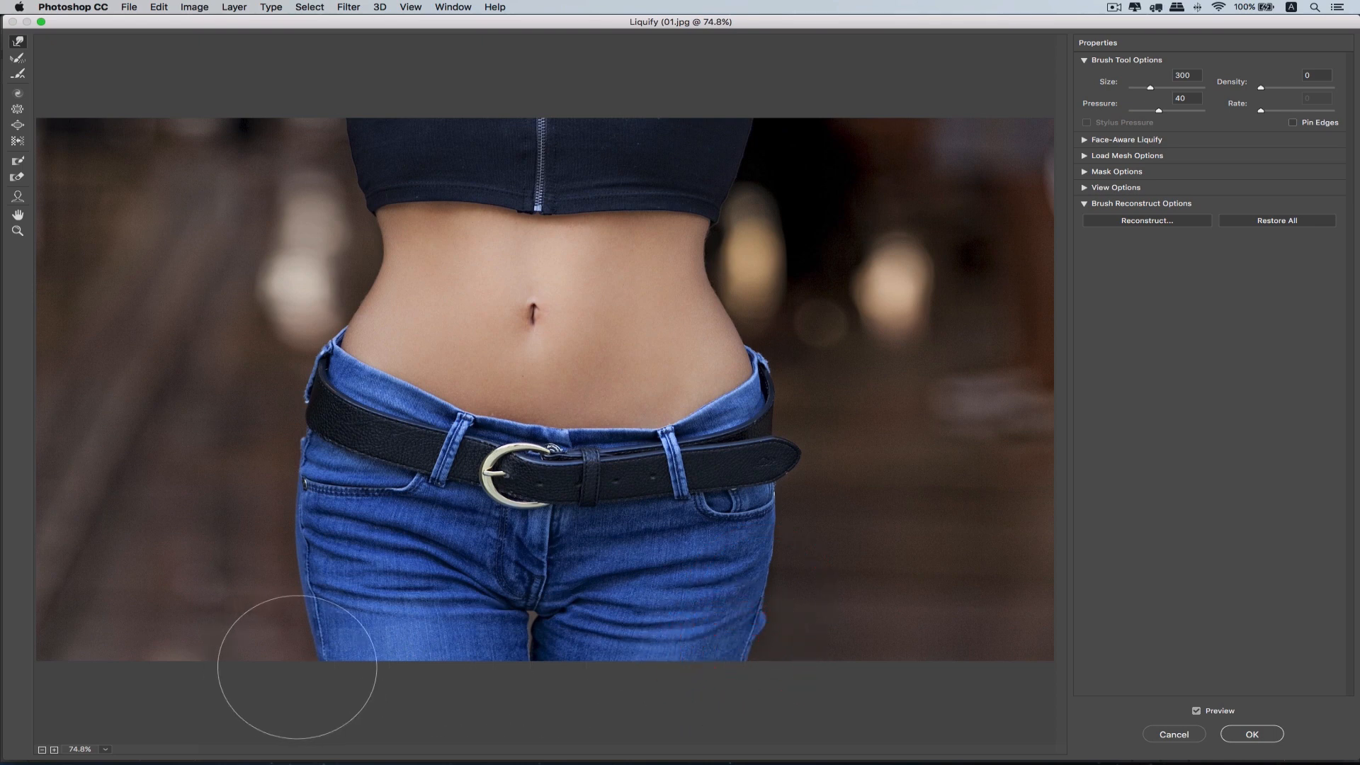
left_click_drag(309, 667, 325, 667)
left_click_drag(741, 652, 730, 652)
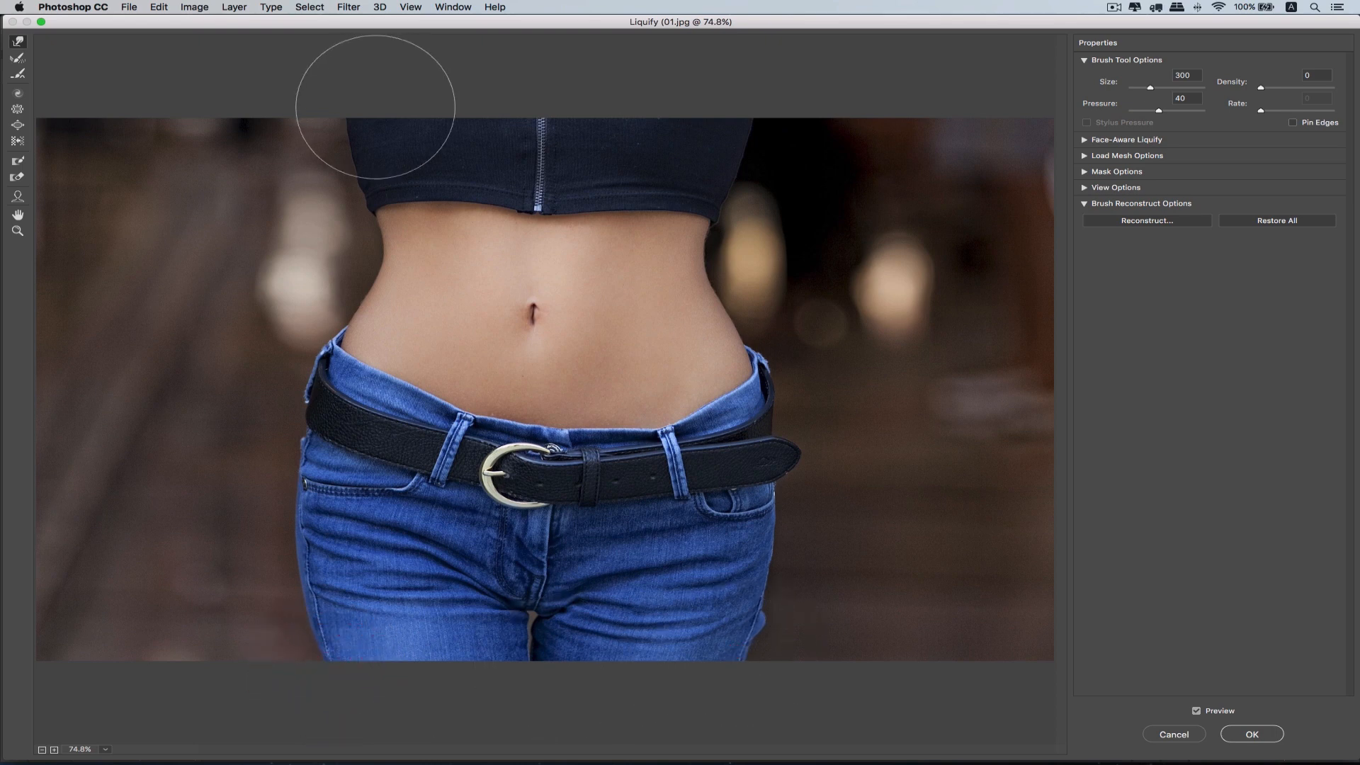
- Widen the dark top on both sides at the photo's upper edge and apply the Liquify changes
mouse_move(373, 107)
left_mouse_down()
mouse_move(352, 93)
mouse_move(410, 111)
mouse_move(410, 100)
mouse_move(352, 120)
left_mouse_up()
left_click_drag(460, 106, 465, 106)
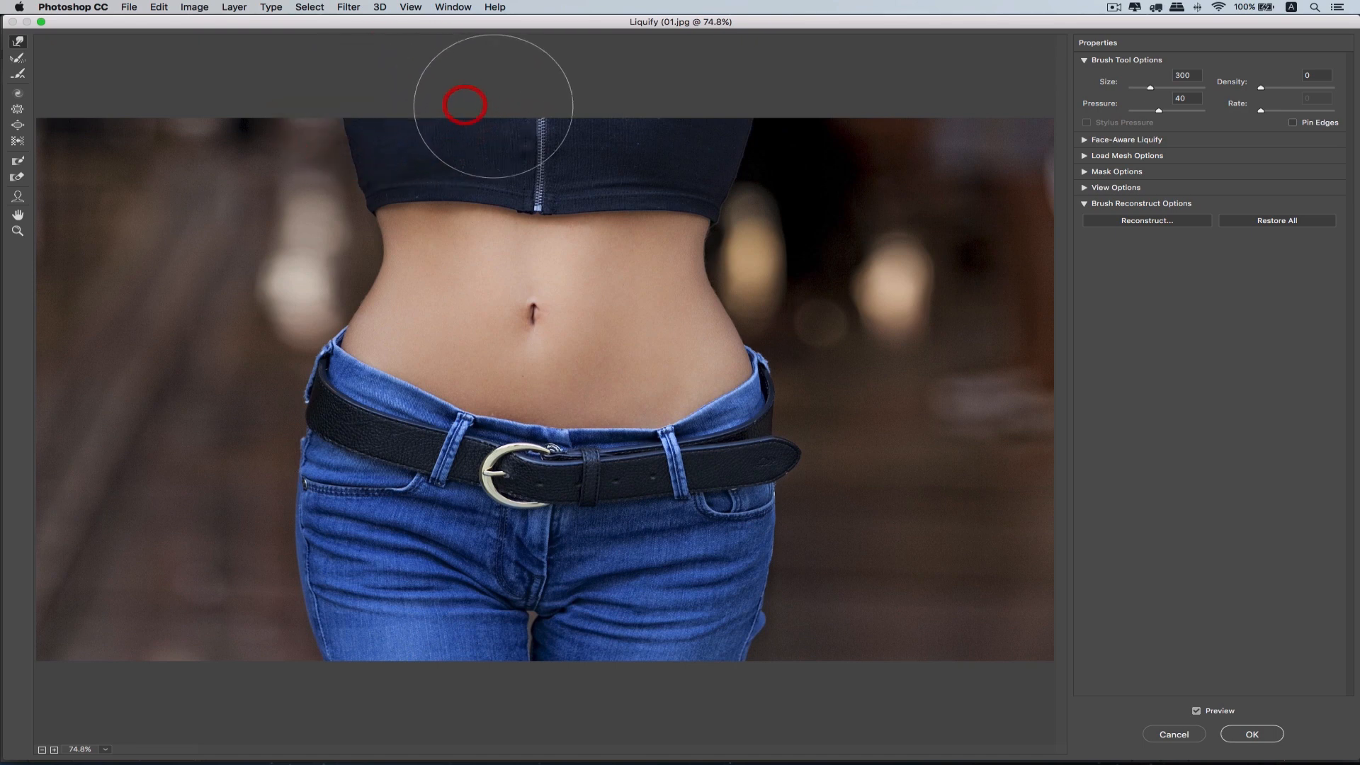
left_click_drag(605, 117, 610, 113)
left_click_drag(741, 116, 744, 108)
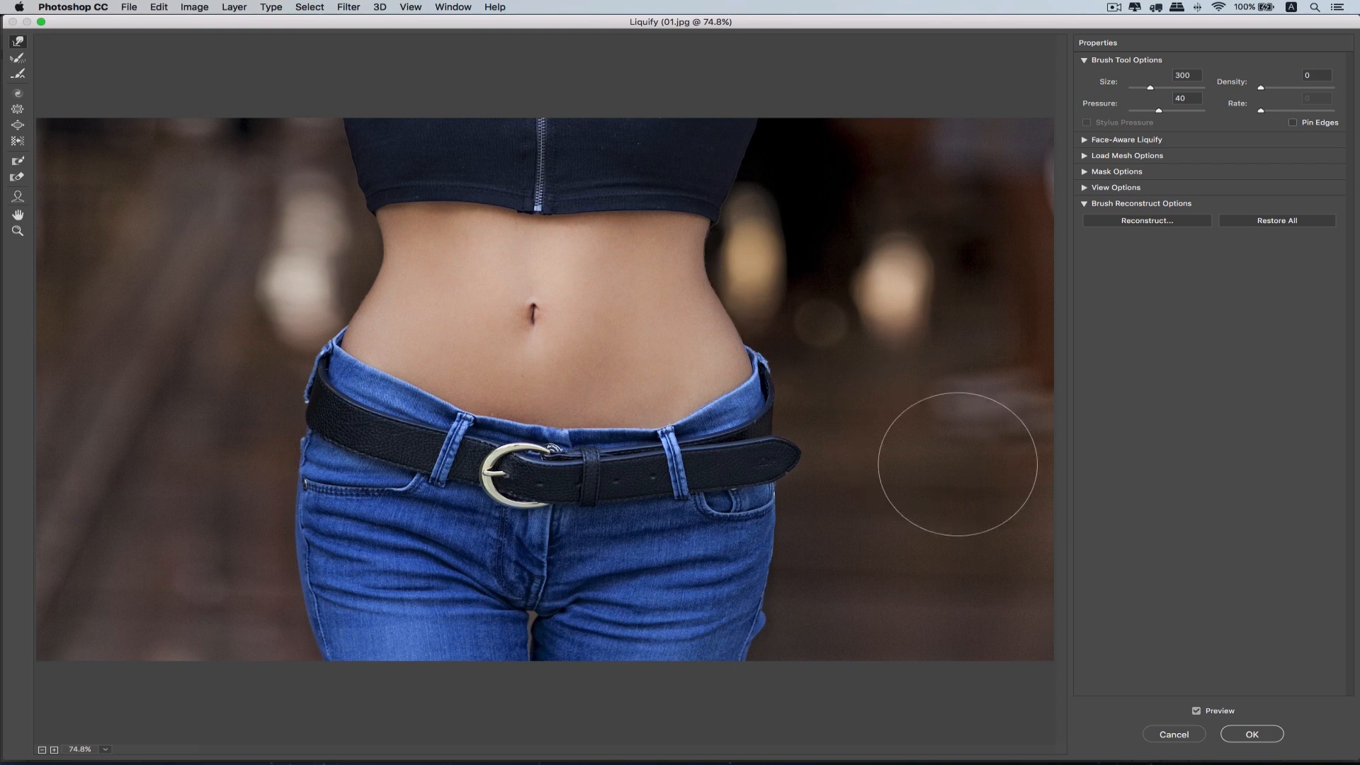
left_click(1251, 735)
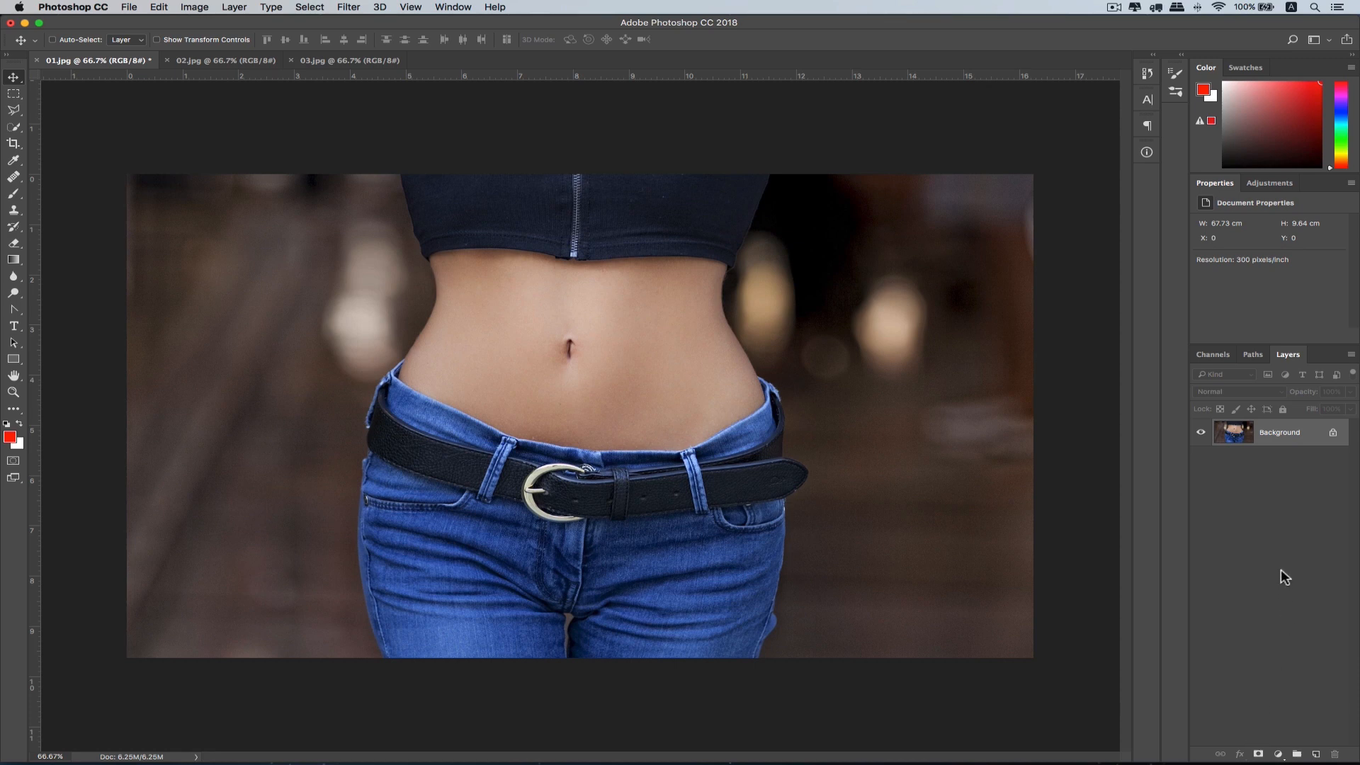
- Compare 01.jpg before and after the Liquify edit by repeatedly undoing and redoing it
key("super+z")
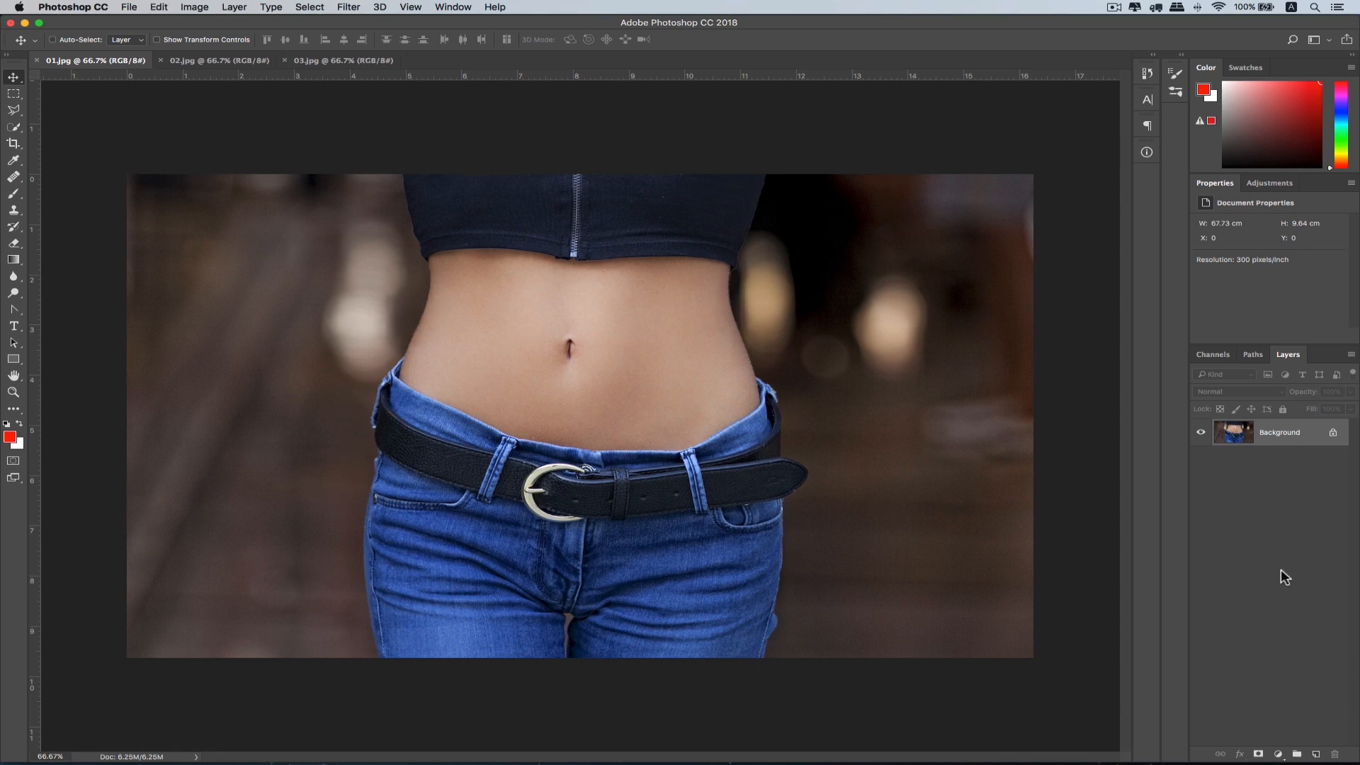
key("super+z")
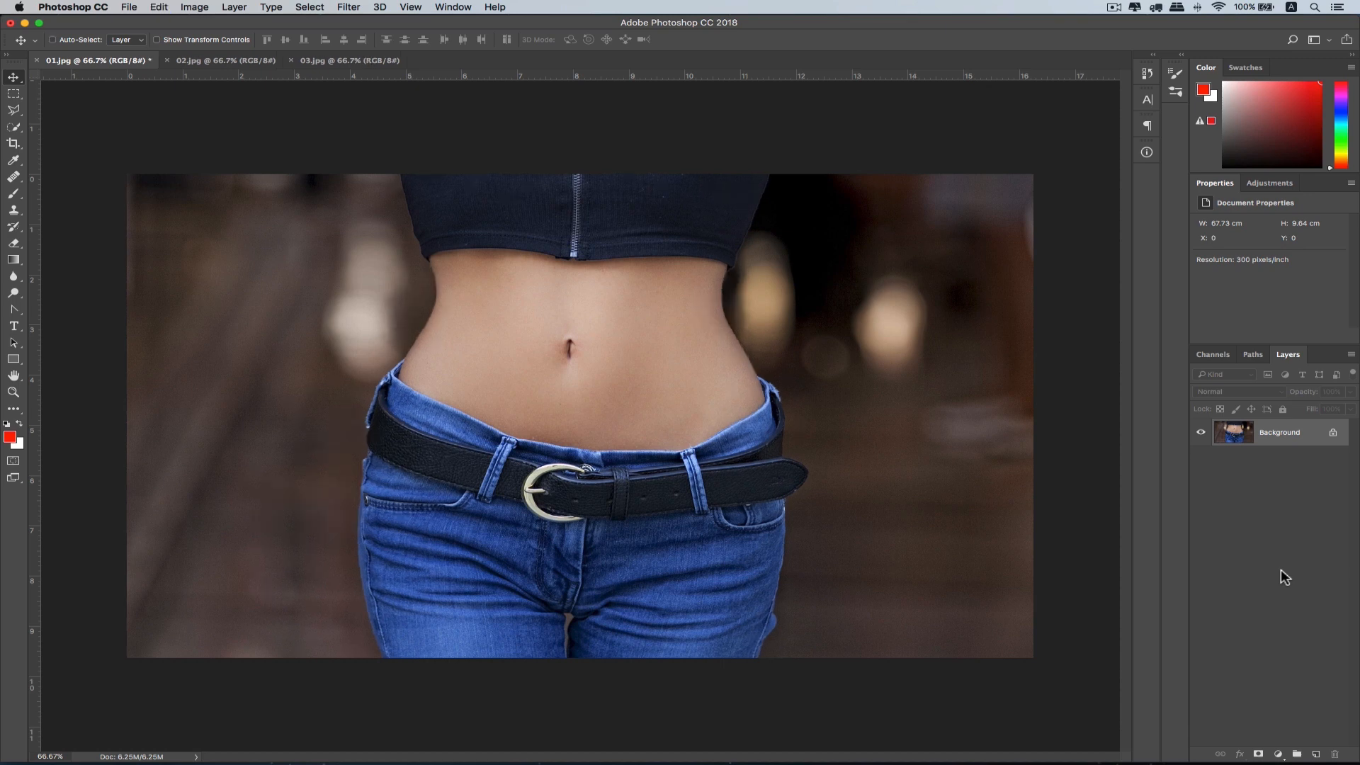
key("super+z")
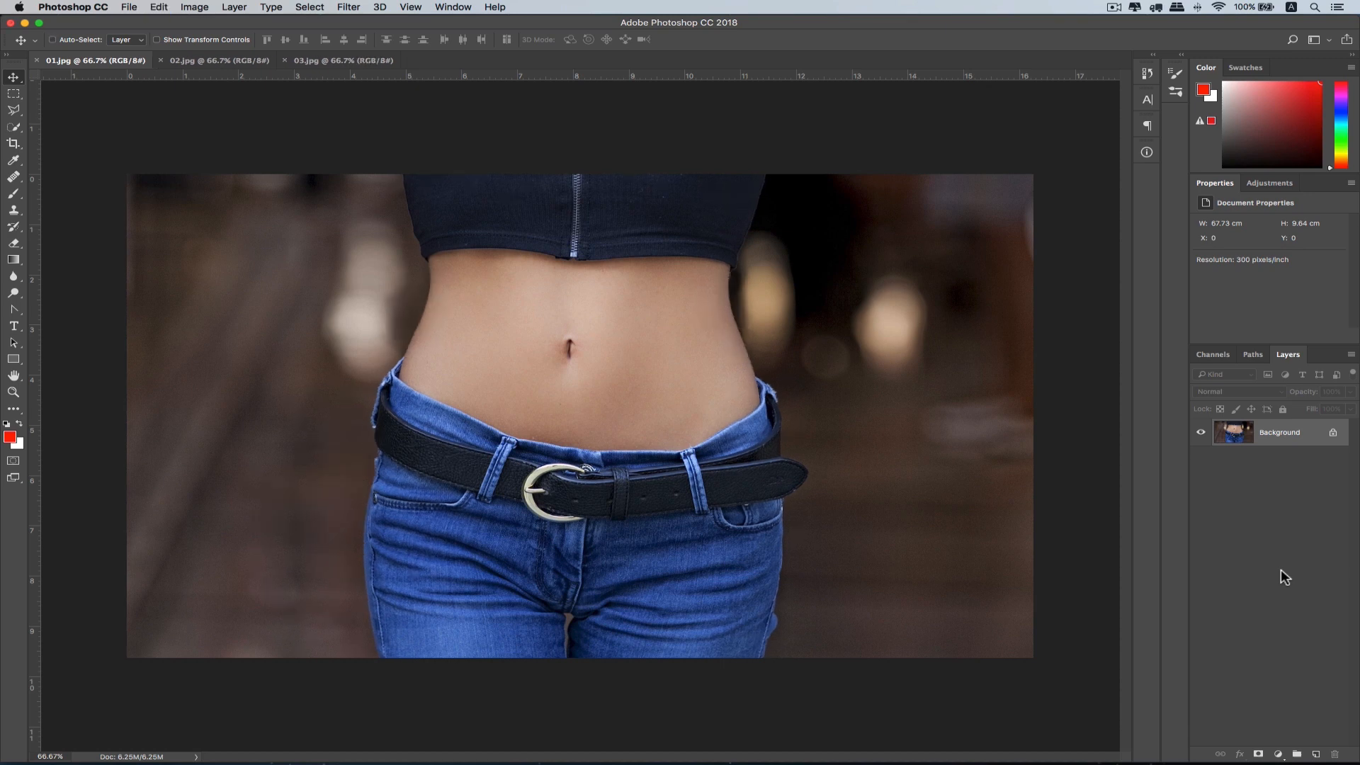
key("super+z")
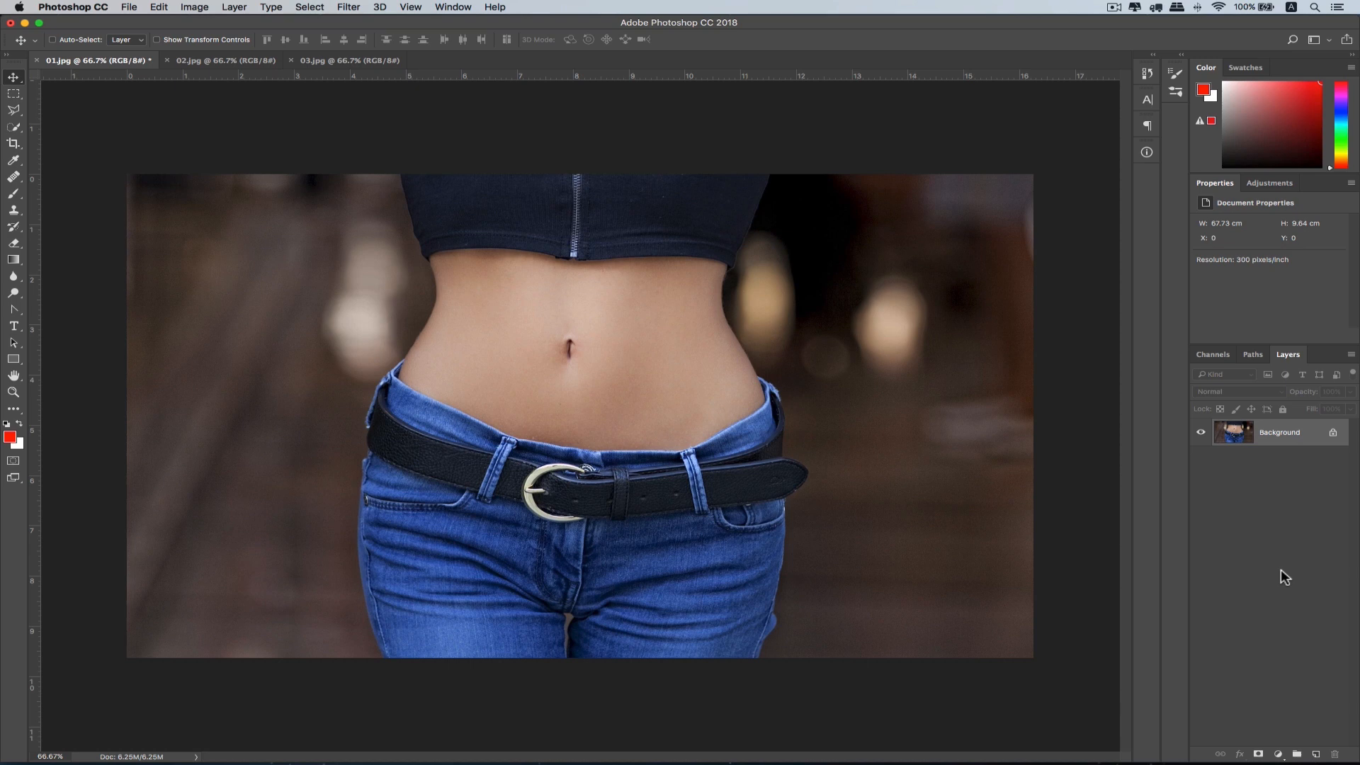
key("super+z")
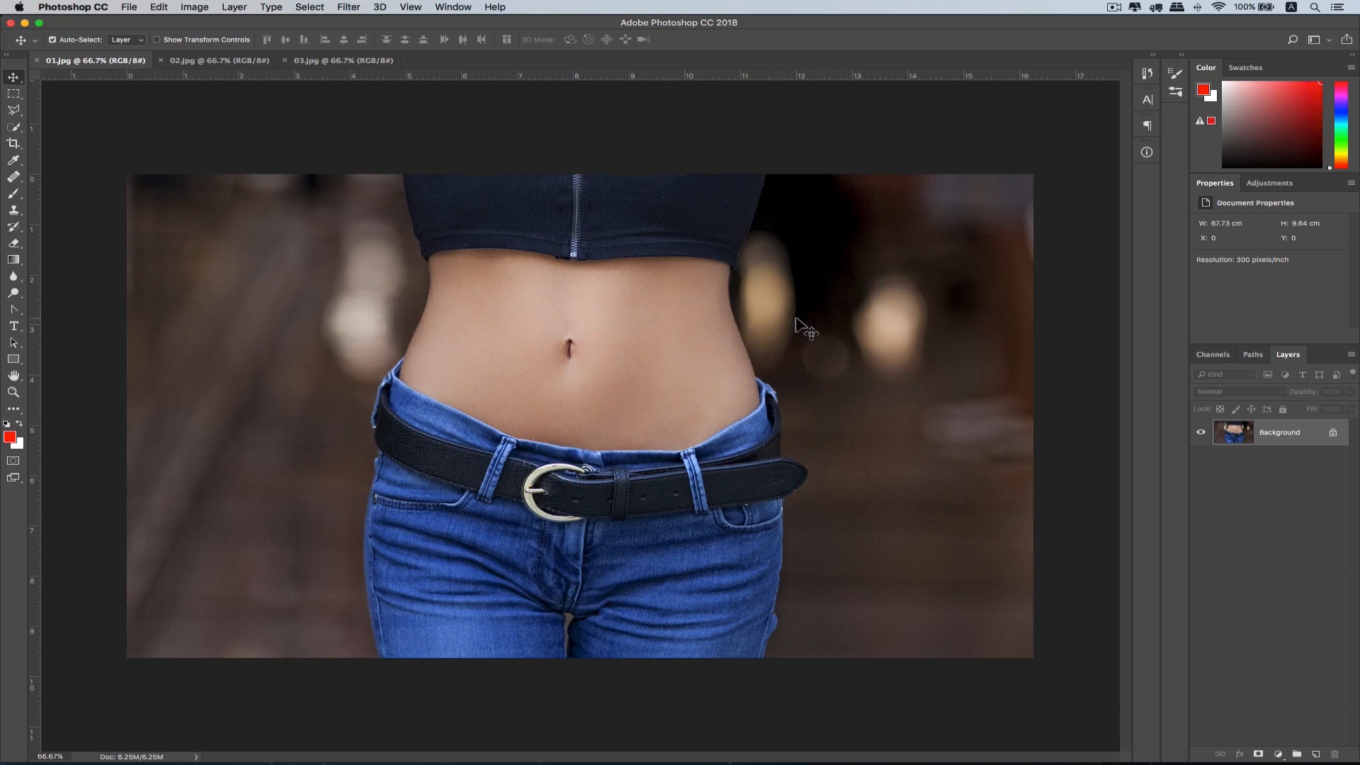
key("super+z")
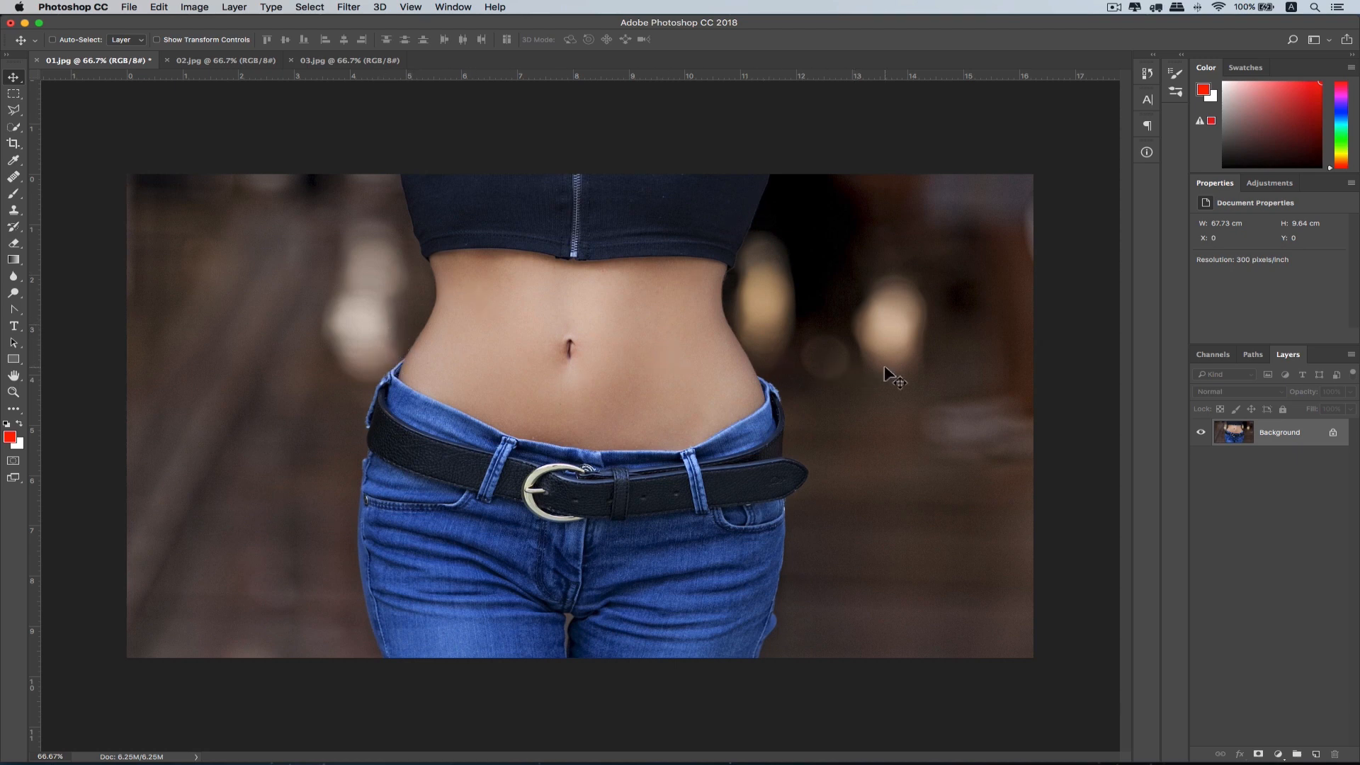
key("super+z")
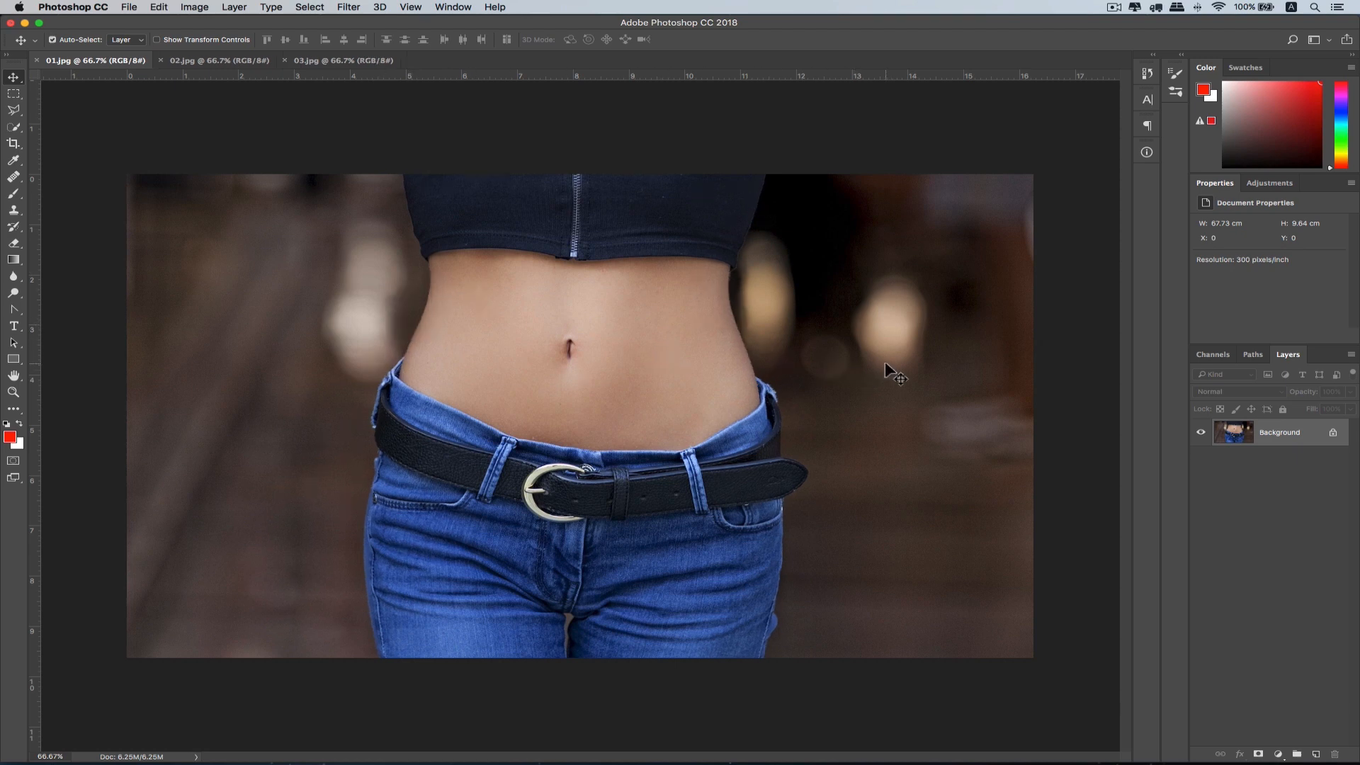
key("super+z")
key("super+z")
key("super+z")
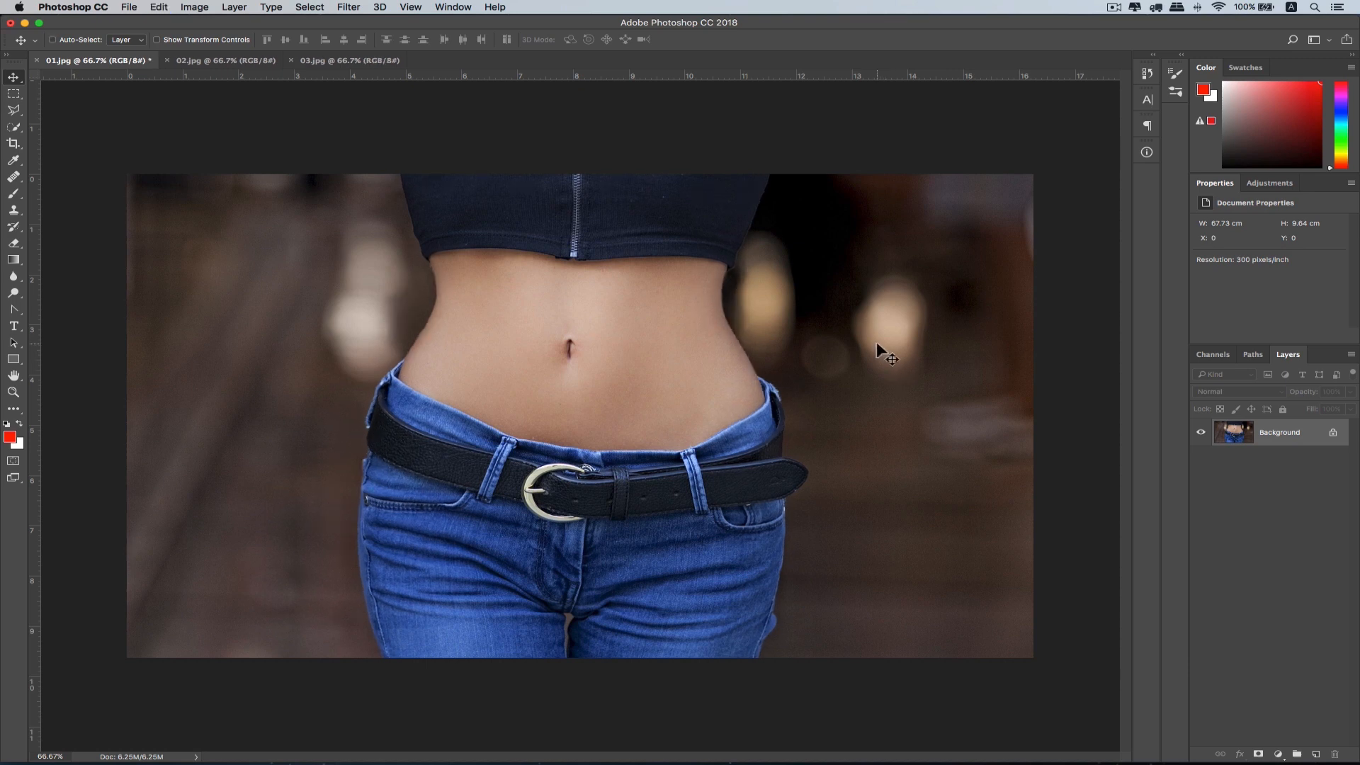
- Switch to the 02.jpg photo of the man in the pool
left_click(261, 63)
left_click(1229, 497)
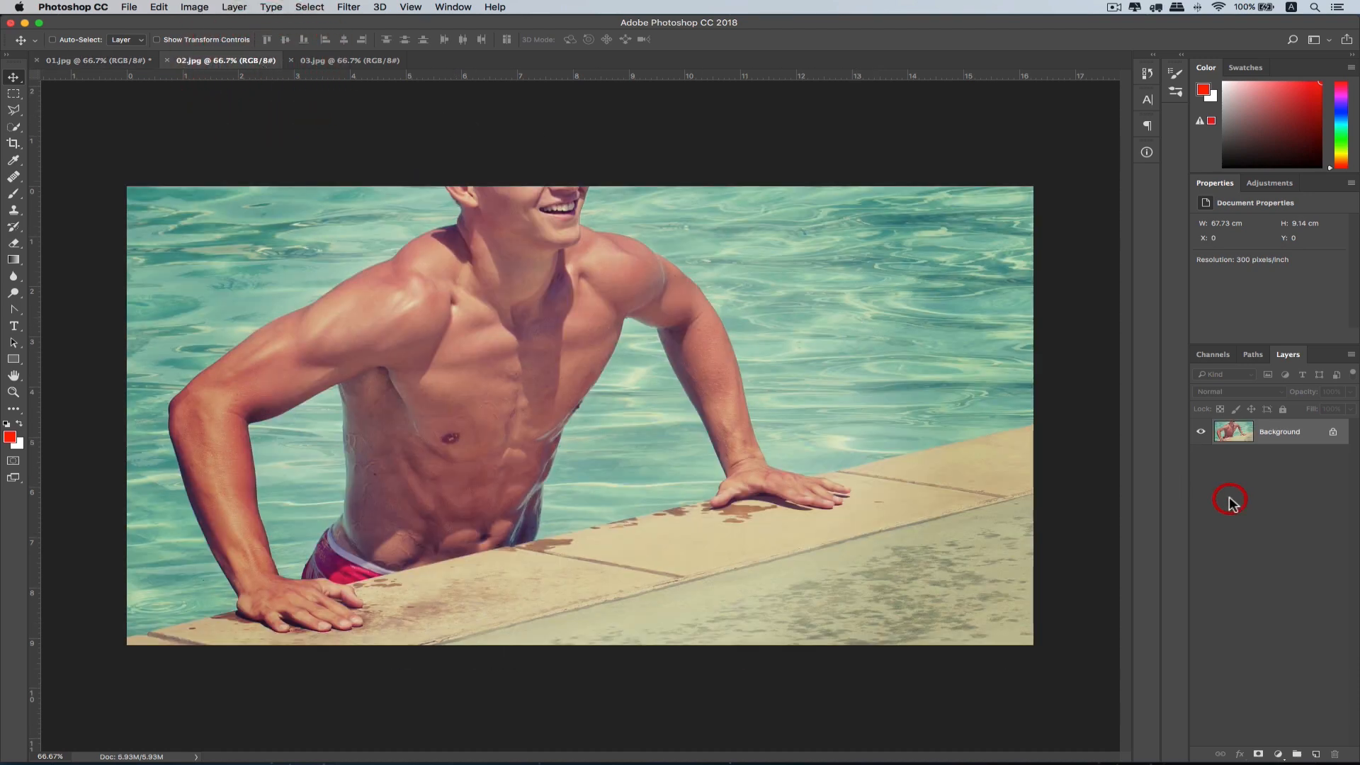
- Open the Liquify filter on 02.jpg and push the left trapezius beside the man's neck outward with a 150 brush
left_click(349, 9)
left_click(381, 114)
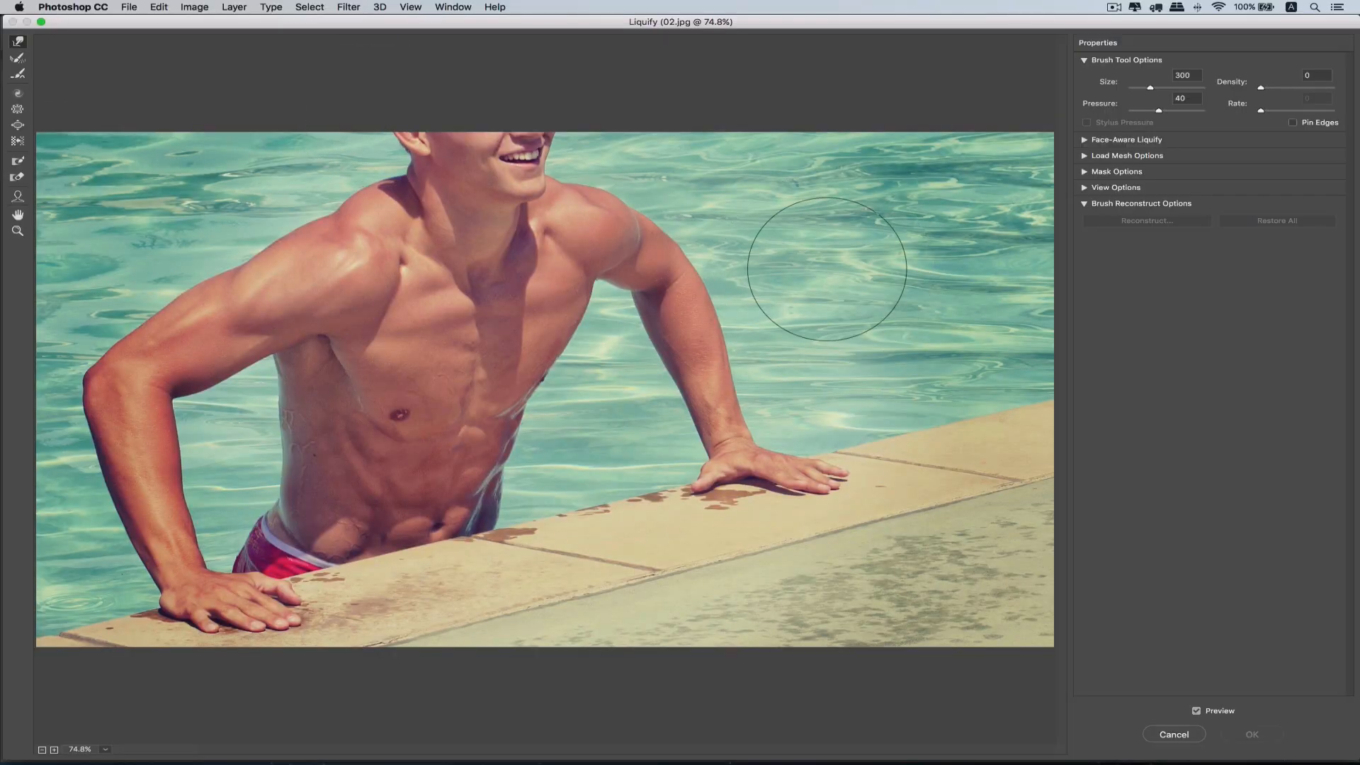
key("bracketleft")
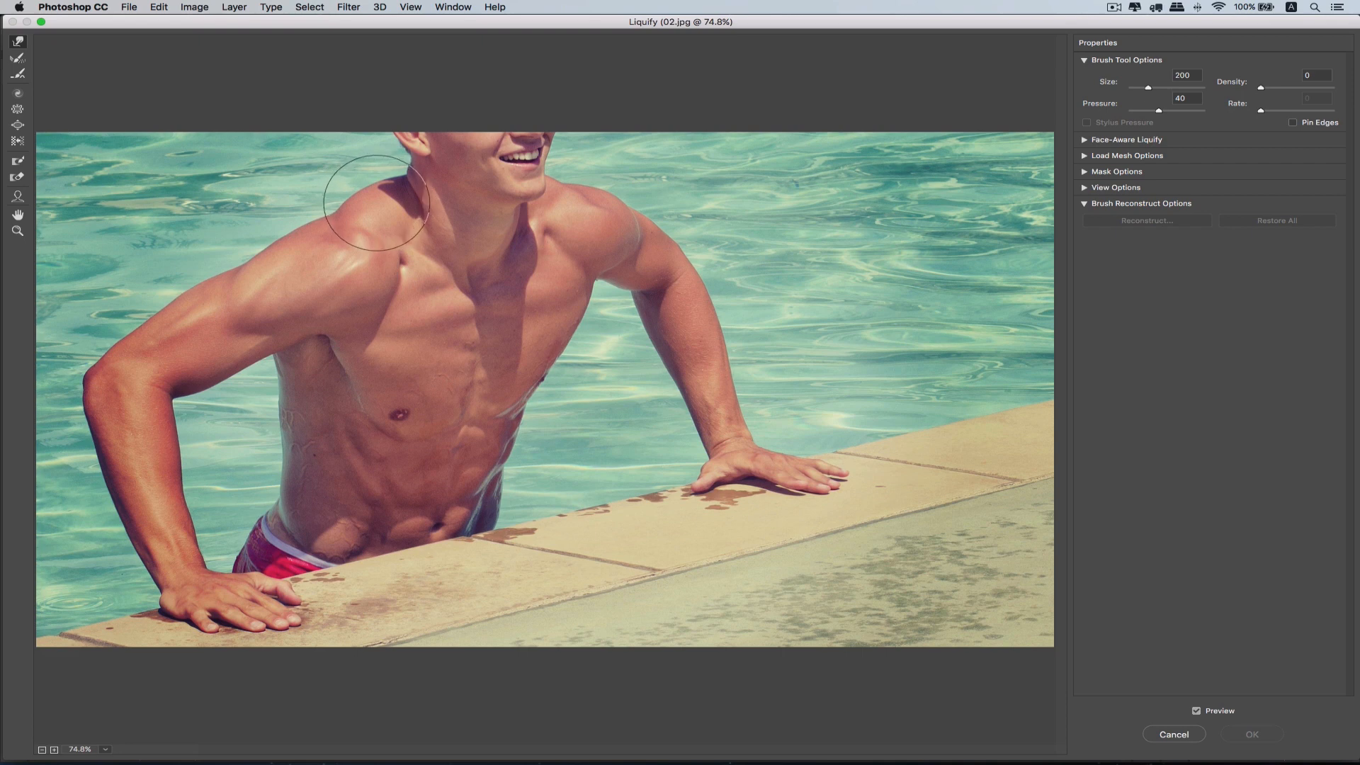
key("bracketleft")
key("bracketleft")
key("bracketleft")
key("bracketleft")
key("bracketleft")
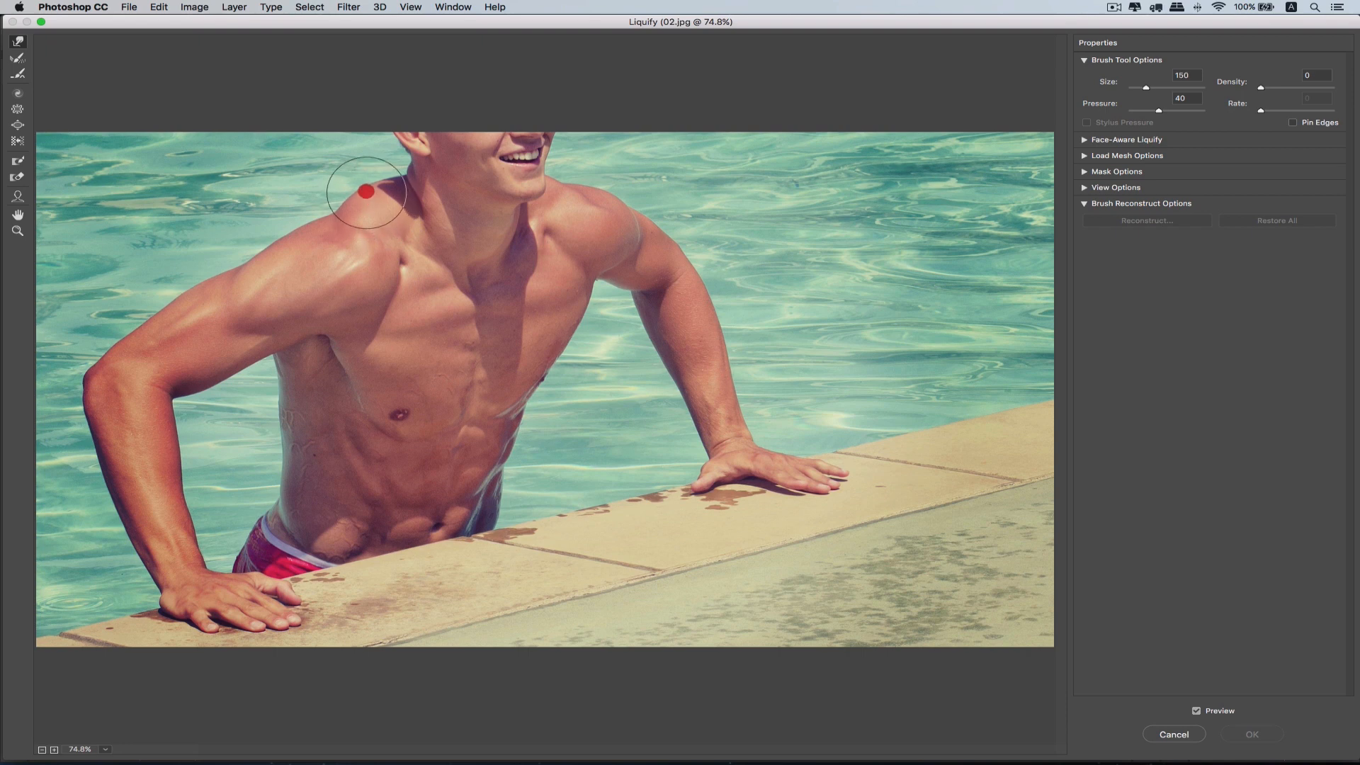
left_click_drag(366, 186, 367, 186)
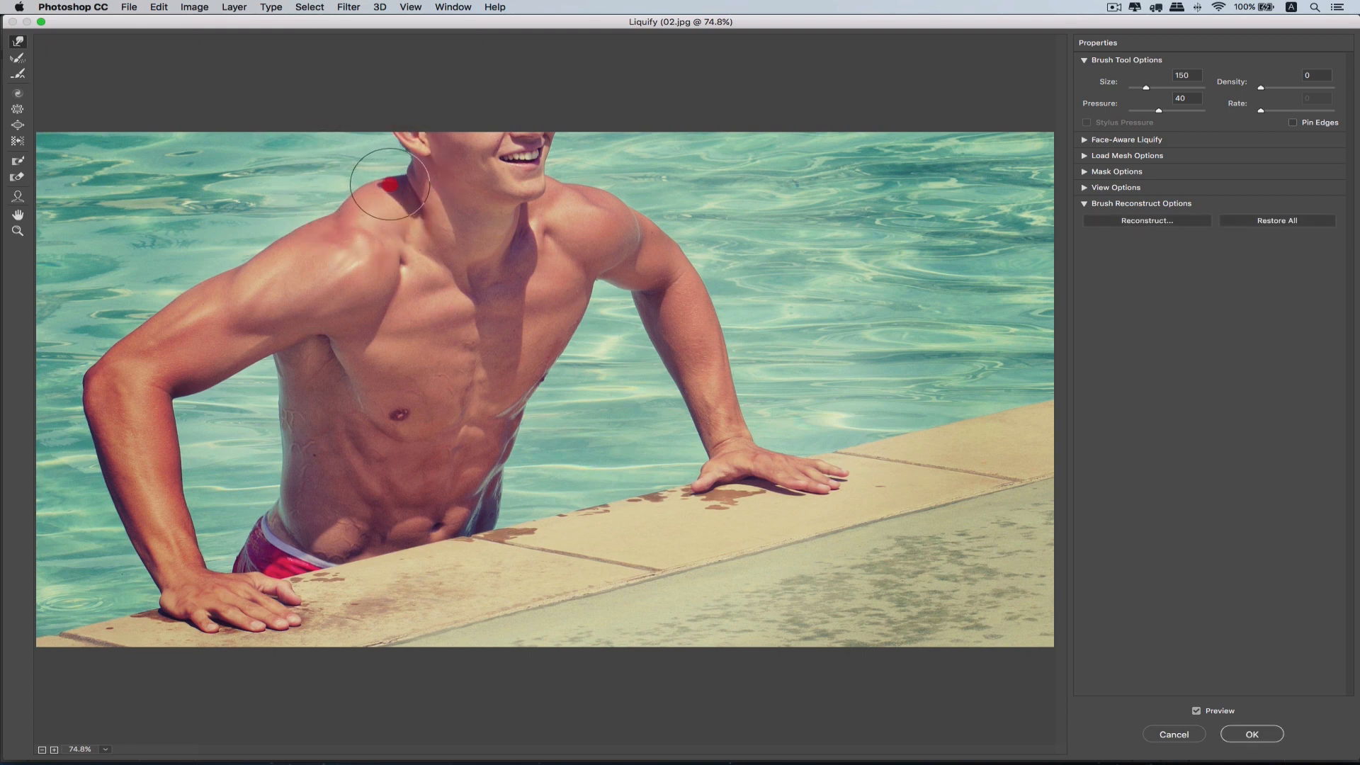
left_click(368, 187)
left_click(364, 183)
left_click_drag(360, 201, 349, 198)
left_click(358, 190)
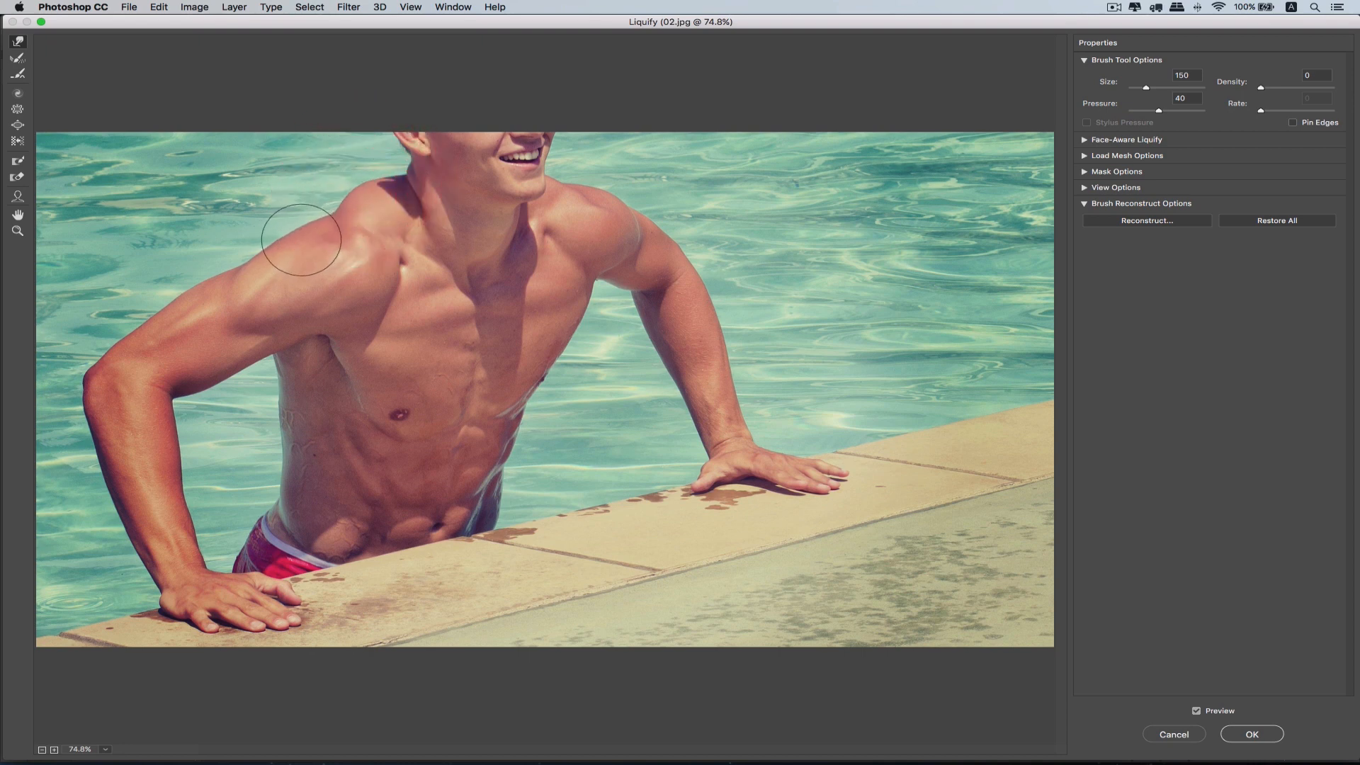
- Push out the contour of the left shoulder and upper arm down to the elbow, enlarging the brush to 200
left_click_drag(295, 243, 291, 241)
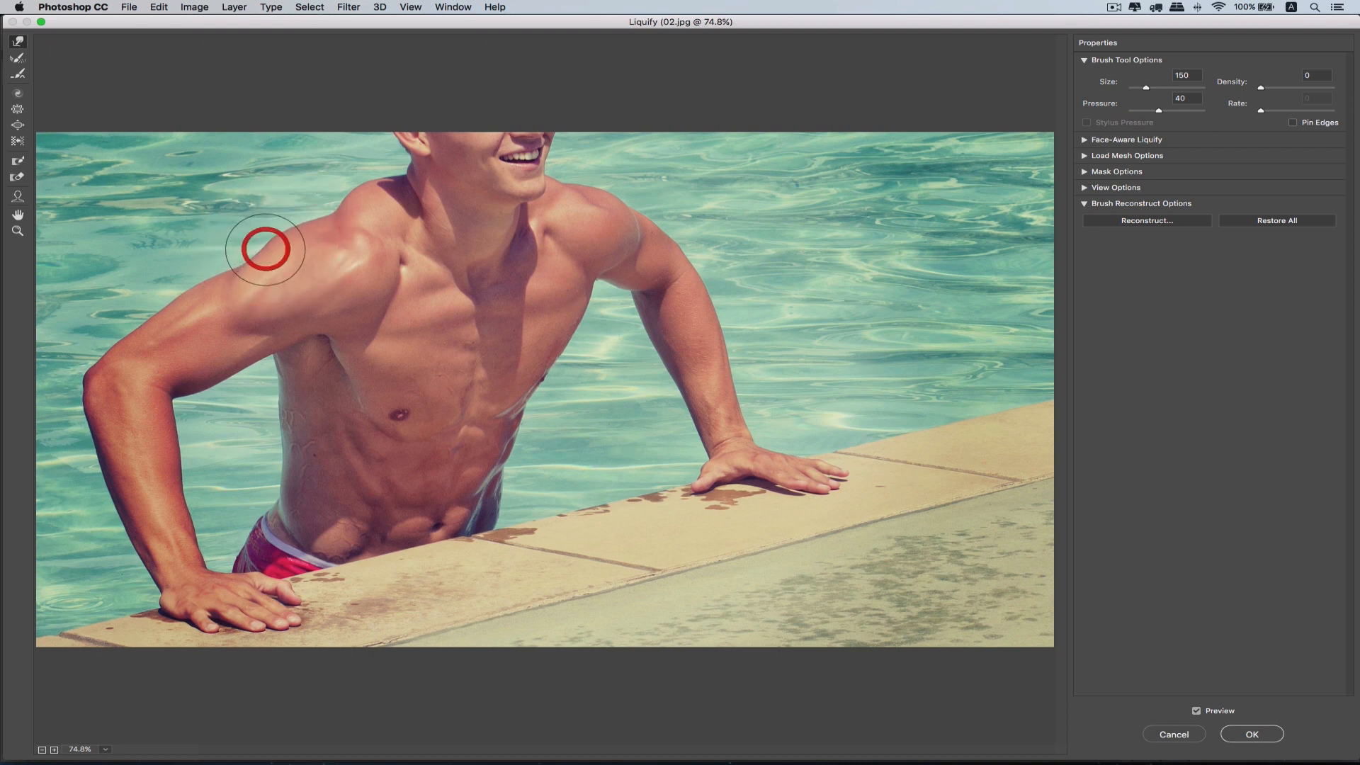
left_click_drag(262, 255, 263, 256)
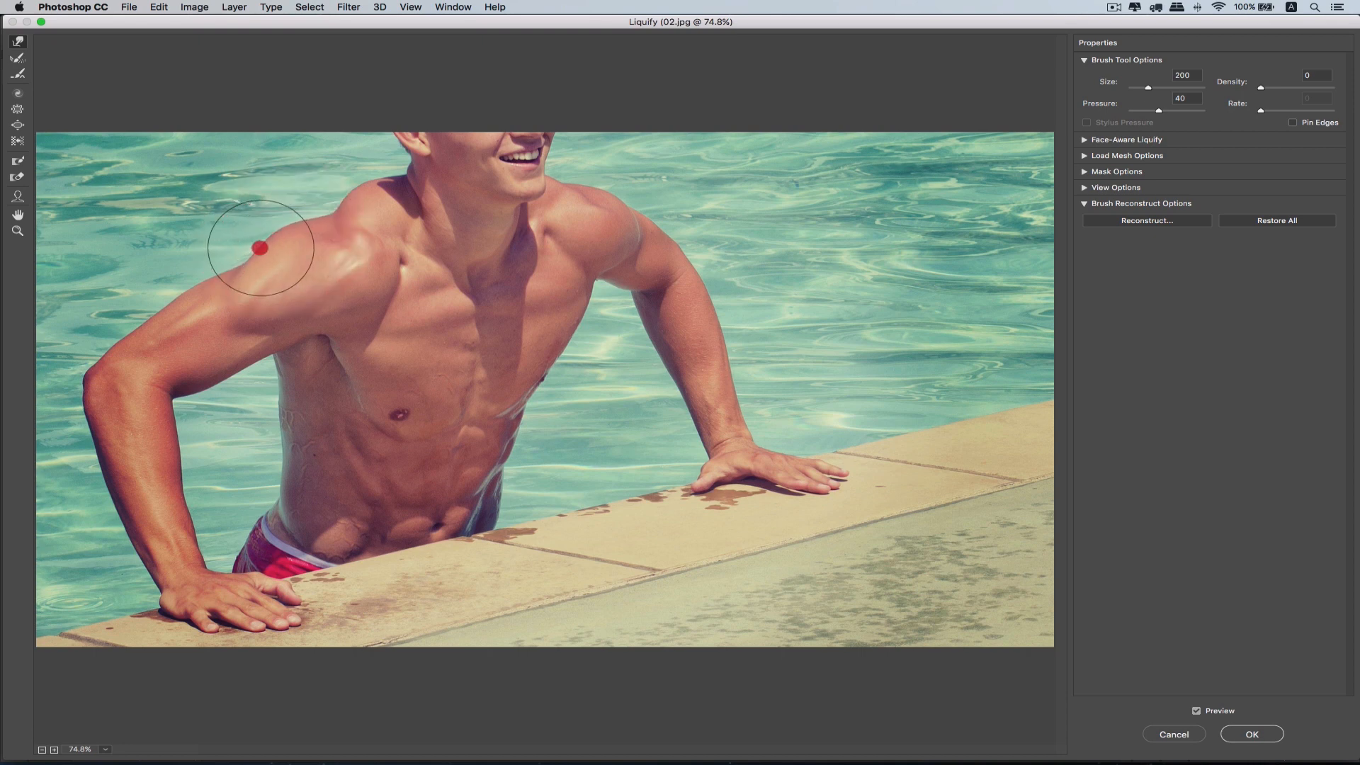
left_click_drag(259, 248, 155, 301)
left_click_drag(146, 311, 143, 326)
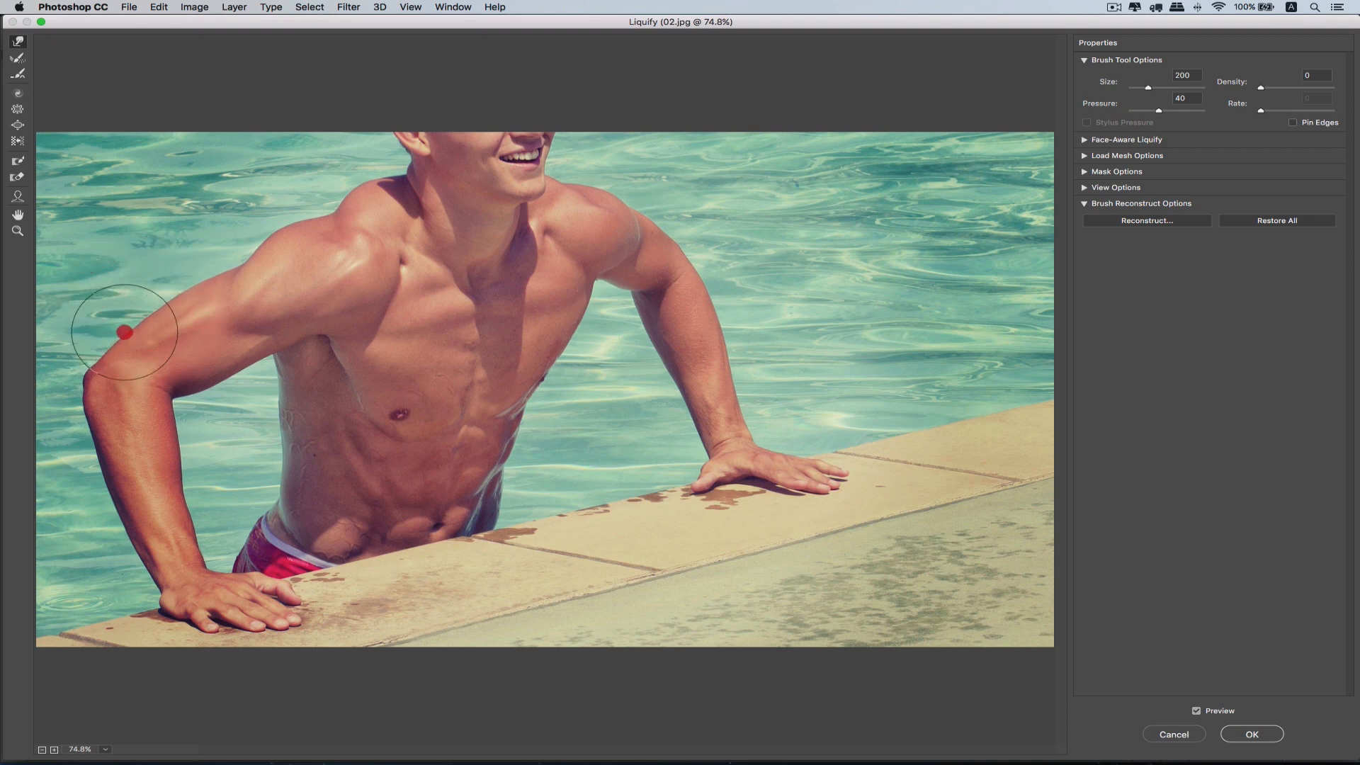
- Push the right shoulder, upper arm and armpit contours outward, starting with a 150 brush and refining with a size of 50
key("bracketleft")
key("bracketleft")
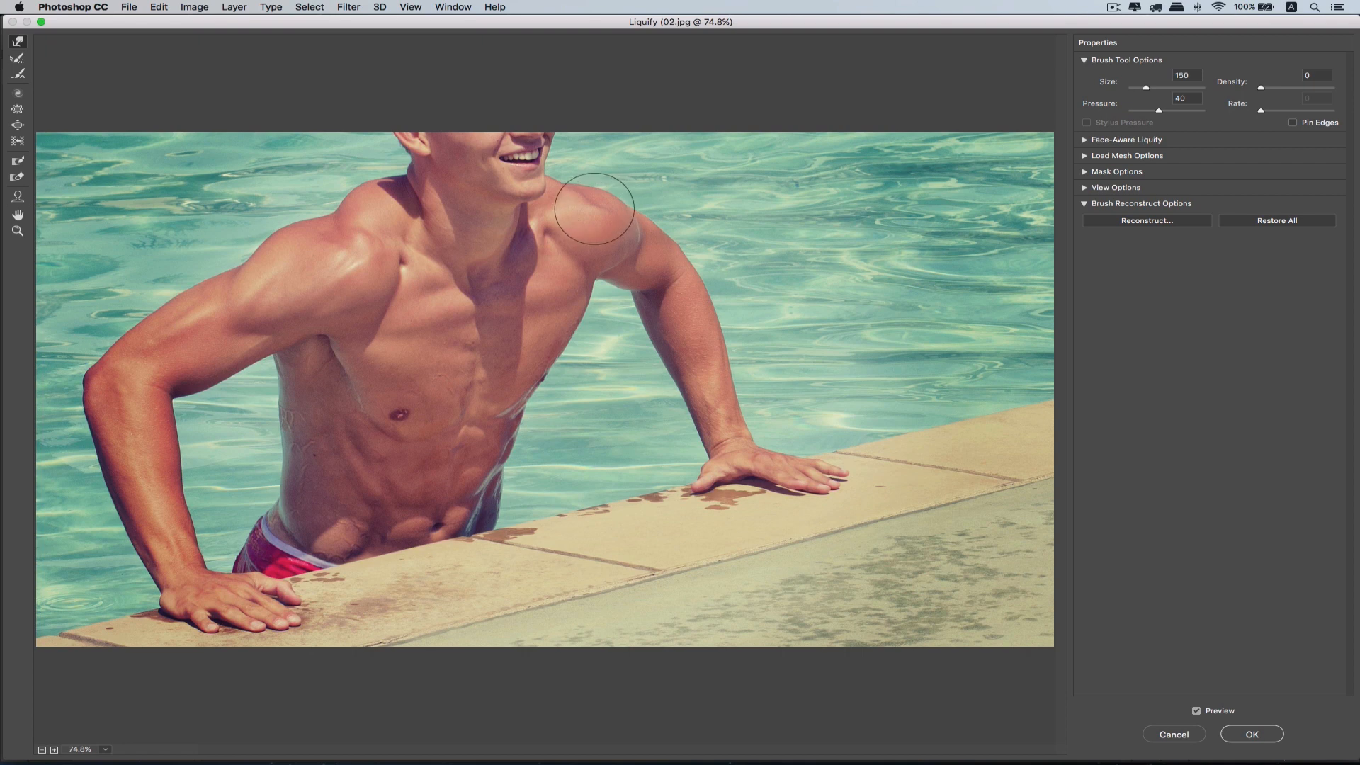
mouse_move(590, 207)
left_mouse_down()
mouse_move(576, 200)
mouse_move(592, 206)
mouse_move(600, 191)
mouse_move(619, 204)
mouse_move(589, 190)
mouse_move(665, 243)
left_mouse_up()
key("bracketleft")
key("bracketleft")
key("bracketleft")
mouse_move(609, 286)
left_mouse_down()
mouse_move(625, 293)
mouse_move(612, 288)
left_mouse_up()
key("bracketleft")
key("bracketleft")
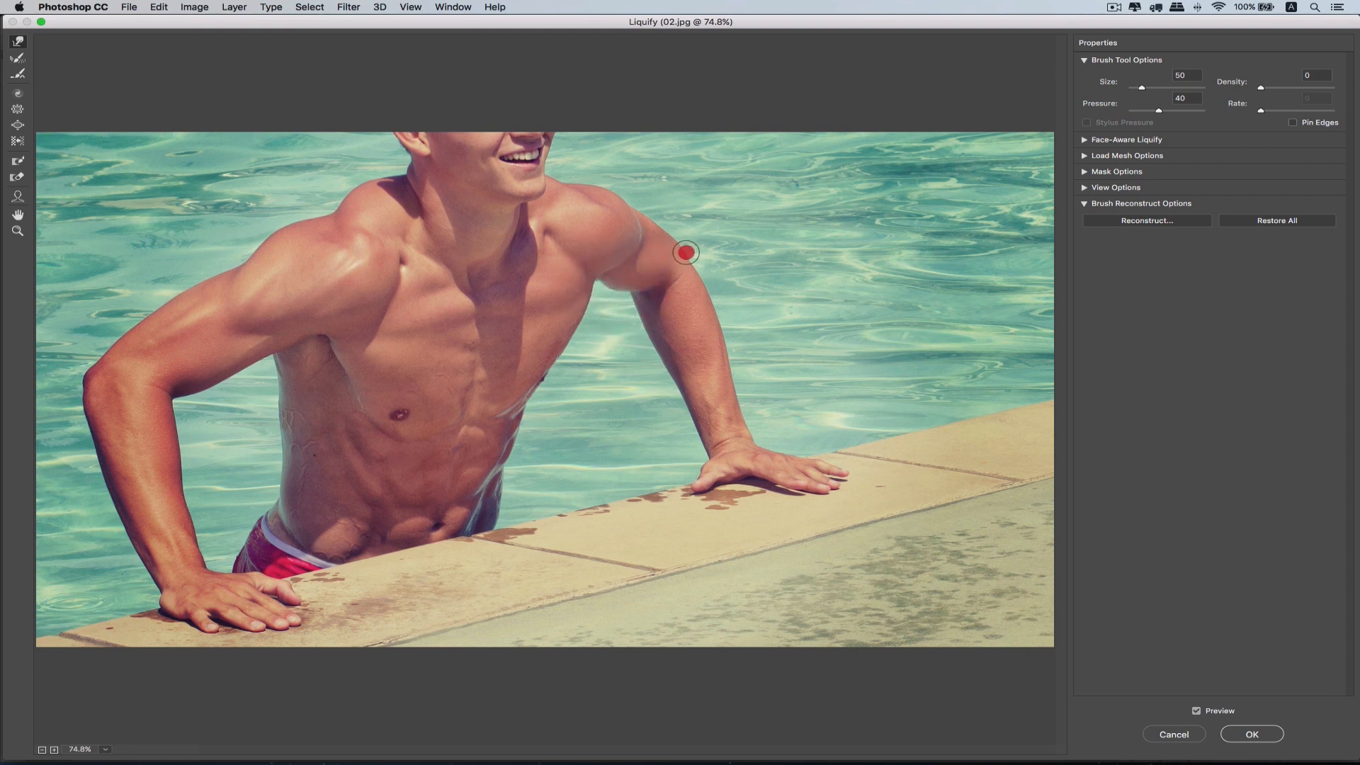
mouse_move(685, 252)
left_mouse_down()
mouse_move(652, 206)
mouse_move(610, 189)
left_mouse_up()
- Push the left side of the torso inward below the armpit with a 175 brush to slim the waist
key("bracketright")
key("bracketright")
key("bracketright")
key("bracketright")
key("bracketright")
key("bracketright")
mouse_move(250, 441)
left_mouse_down()
mouse_move(276, 409)
mouse_move(256, 450)
mouse_move(278, 405)
left_mouse_up()
left_click_drag(277, 402, 281, 398)
mouse_move(269, 446)
left_mouse_down()
mouse_move(266, 463)
mouse_move(283, 402)
left_mouse_up()
- Refine the upper contours of both shoulders with the 175 brush
mouse_move(281, 228)
left_mouse_down()
mouse_move(313, 224)
mouse_move(281, 245)
left_mouse_up()
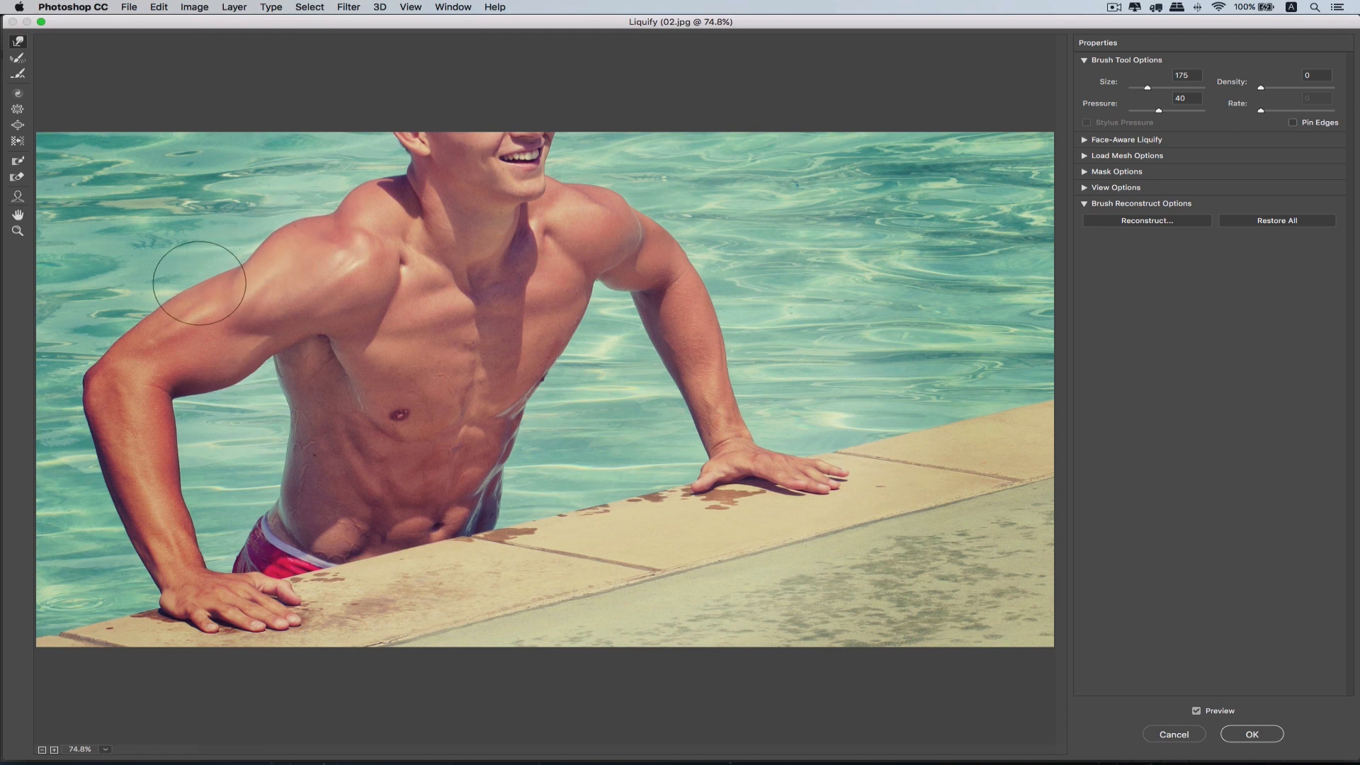
mouse_move(247, 266)
left_mouse_down()
mouse_move(284, 235)
mouse_move(258, 243)
left_mouse_up()
mouse_move(614, 207)
left_mouse_down()
mouse_move(616, 188)
mouse_move(591, 188)
left_mouse_up()
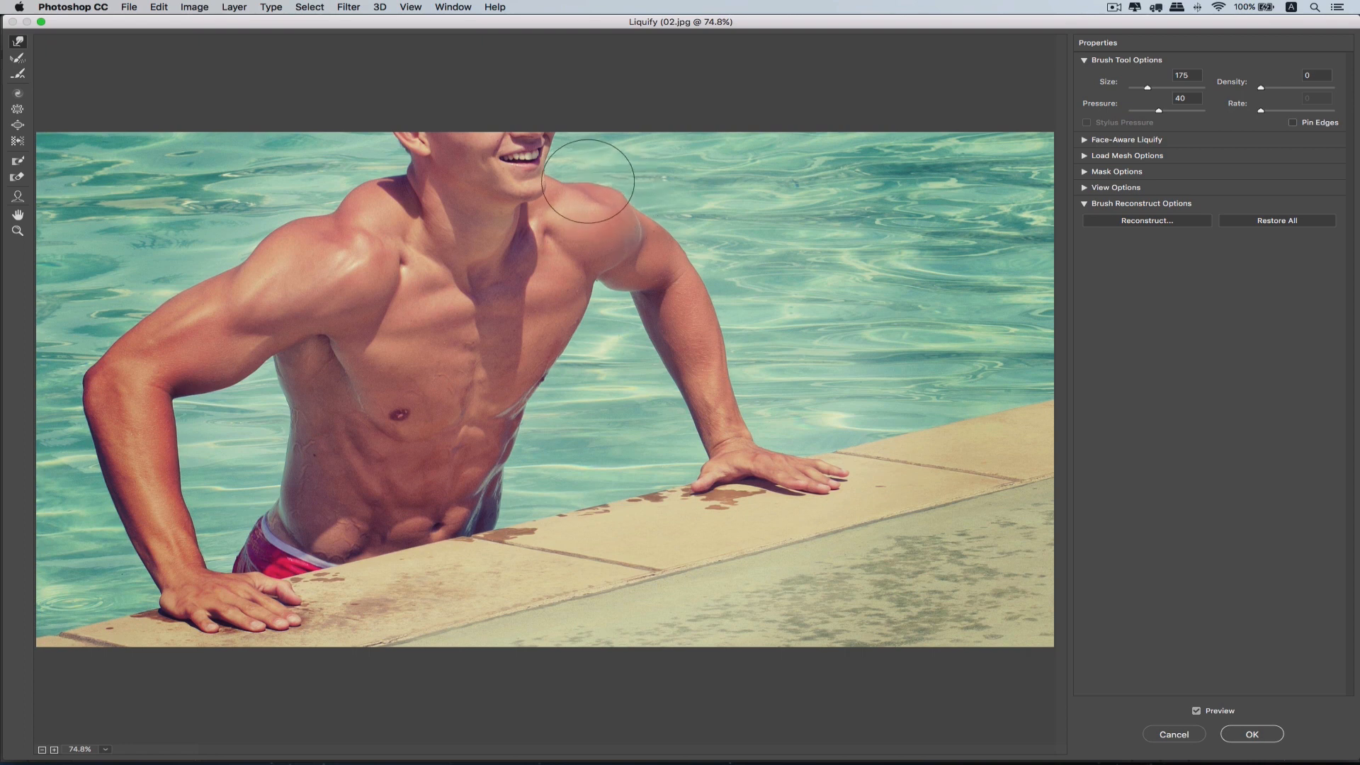
- Reshape the right flank up to the armpit and refine both sides of the waist with a smaller brush
mouse_move(532, 470)
left_mouse_down()
mouse_move(542, 442)
mouse_move(525, 442)
mouse_move(572, 386)
mouse_move(595, 305)
left_mouse_up()
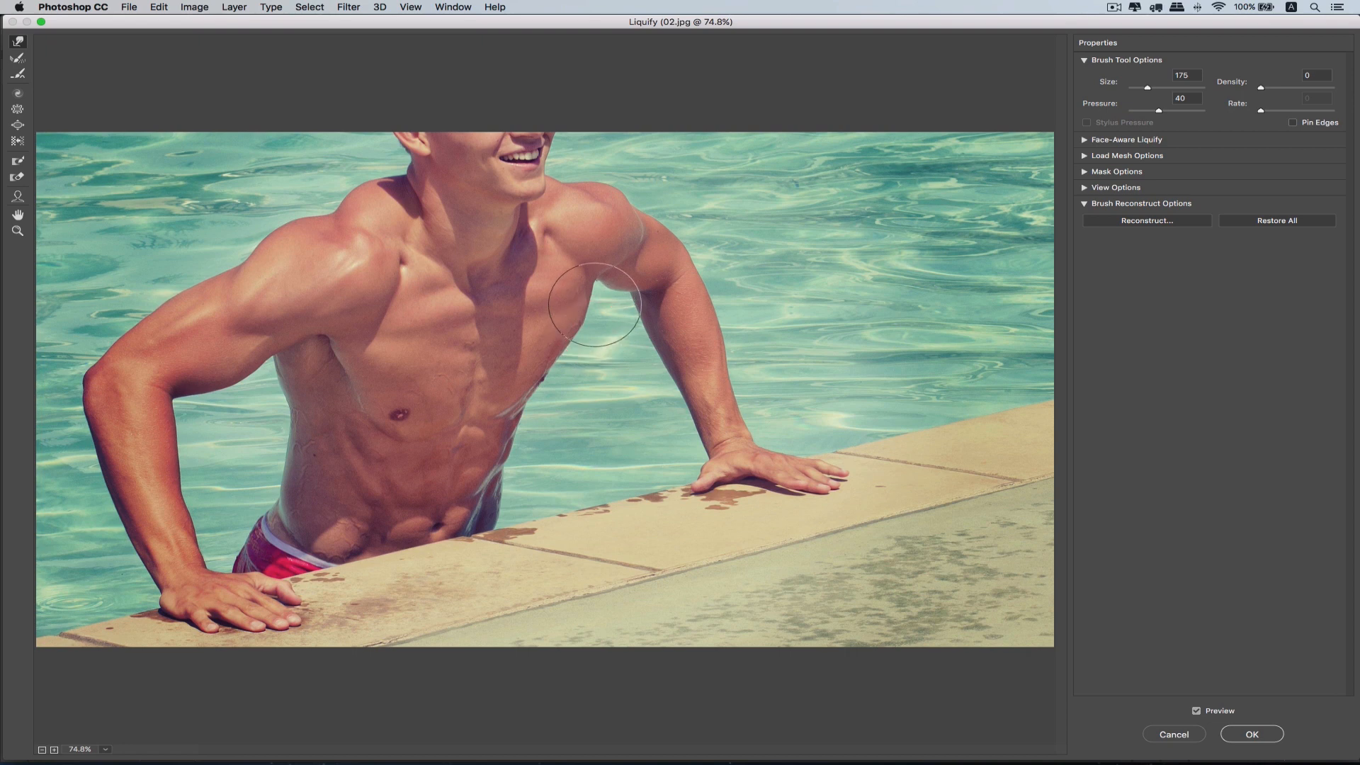
key("bracketleft")
key("bracketleft")
key("bracketleft")
key("bracketleft")
key("bracketleft")
key("bracketleft")
key("bracketleft")
key("bracketleft")
left_click_drag(514, 496, 507, 497)
left_click_drag(264, 490, 283, 428)
- Enlarge the brush to 150 and apply the Liquify changes to 02.jpg
key("bracketright")
key("bracketright")
key("bracketright")
key("bracketright")
key("bracketright")
key("bracketright")
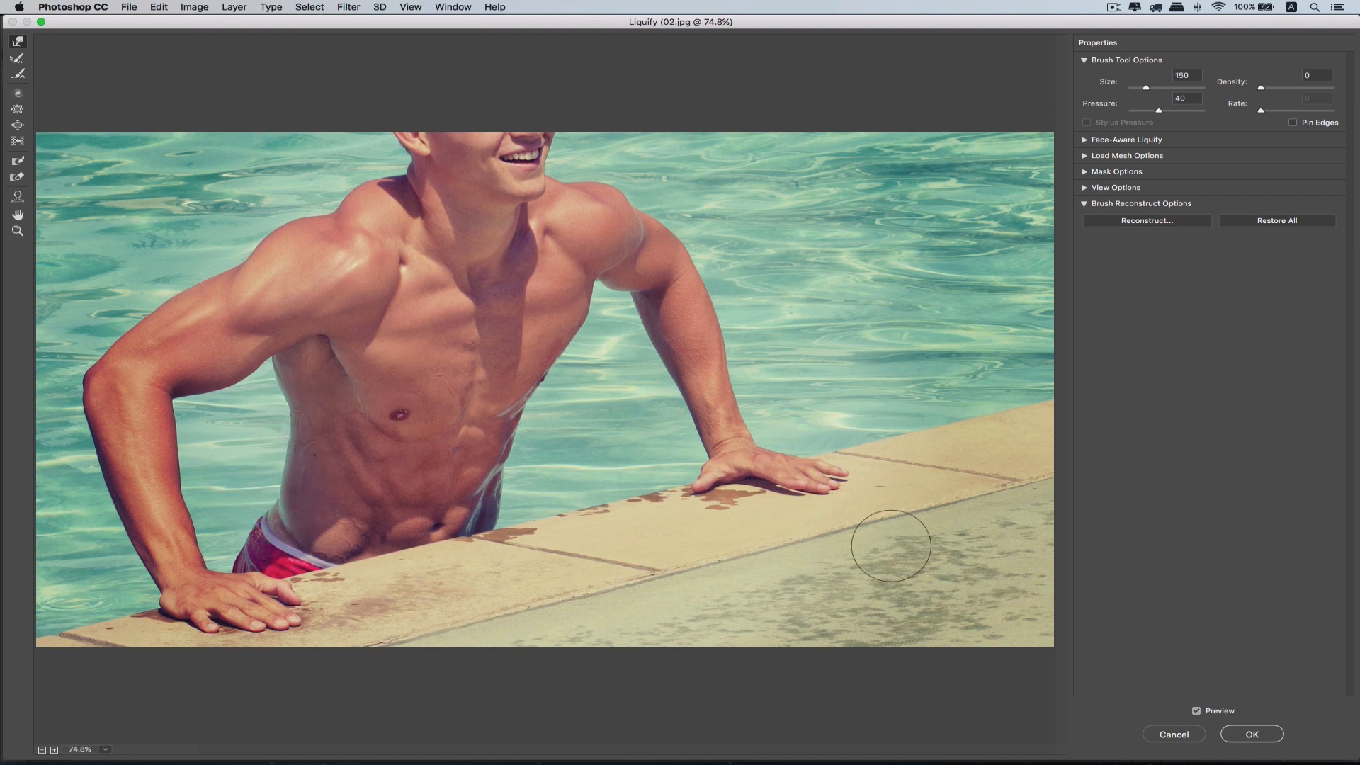
left_click(1249, 735)
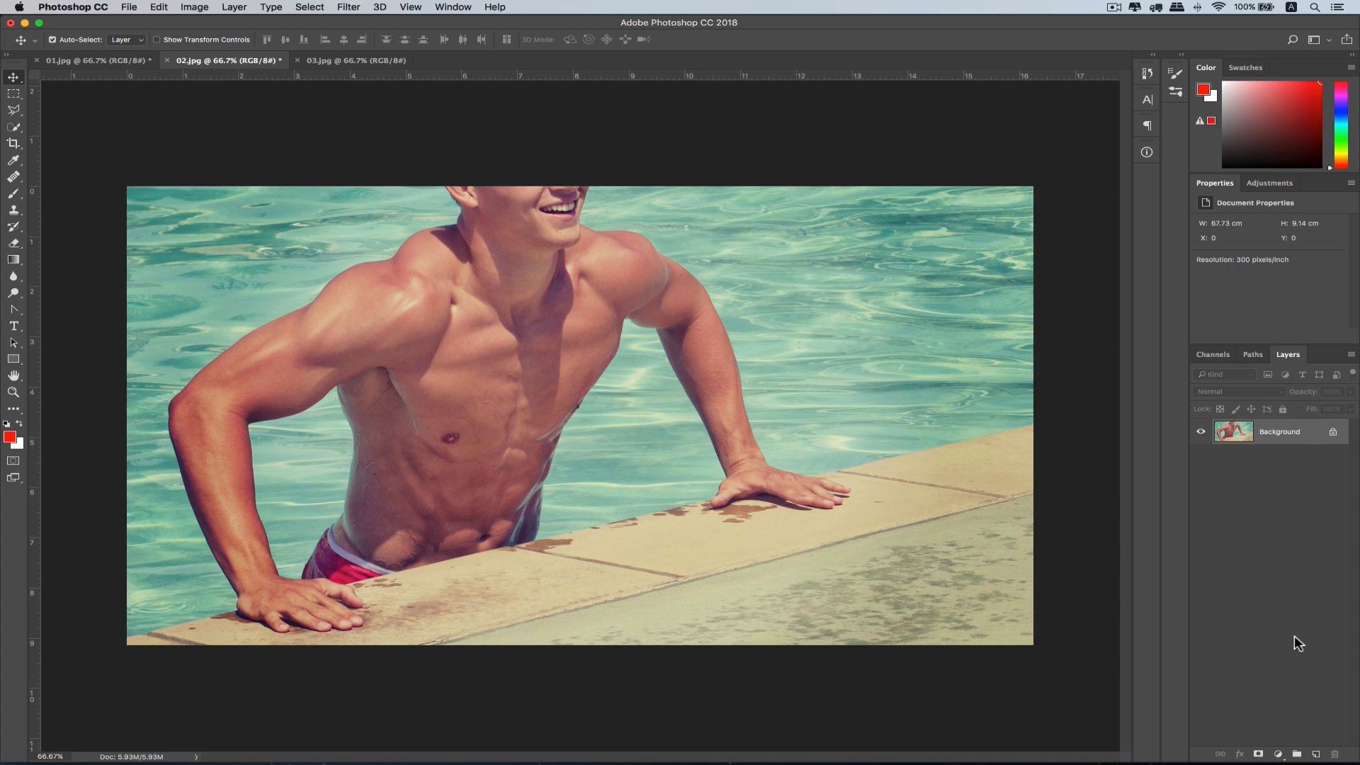
- Compare 02.jpg before and after the Liquify edit by repeatedly undoing and redoing it
key("super+z")
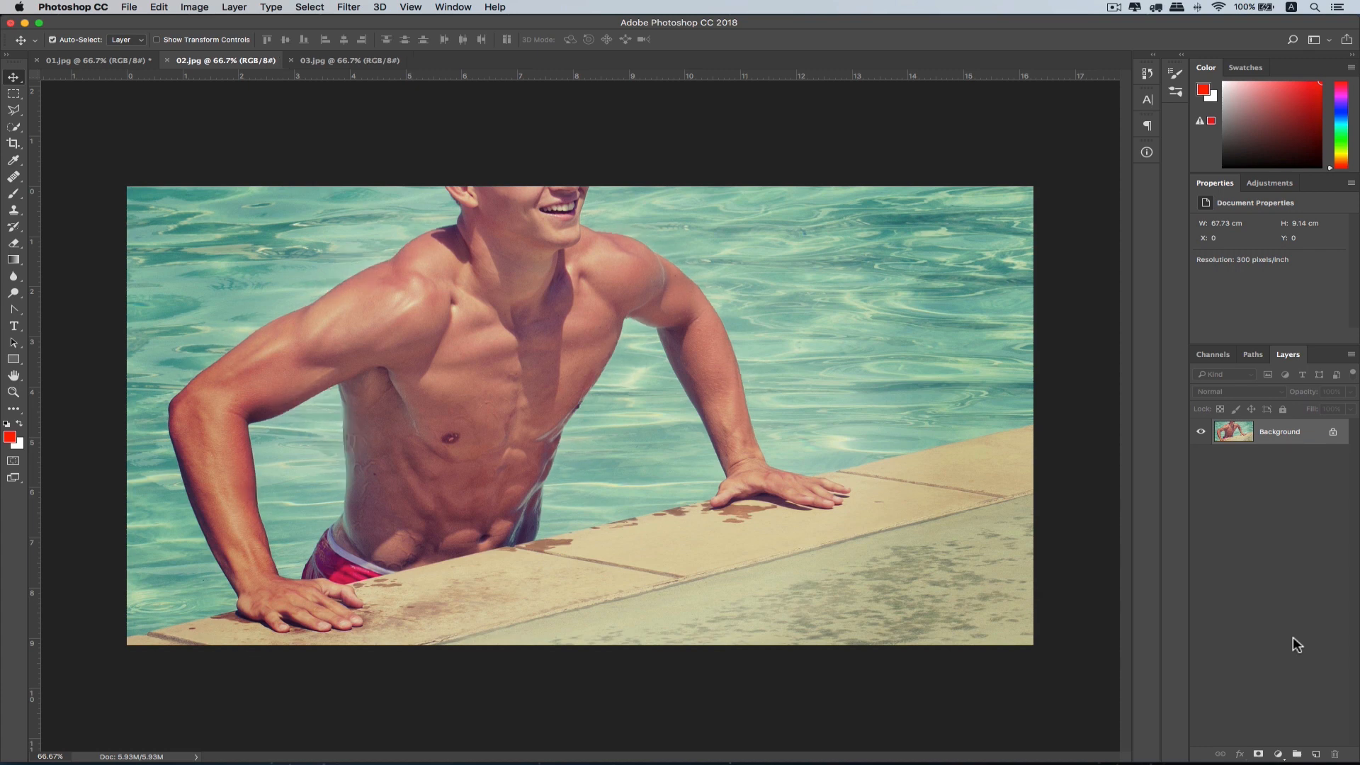
key("super+z")
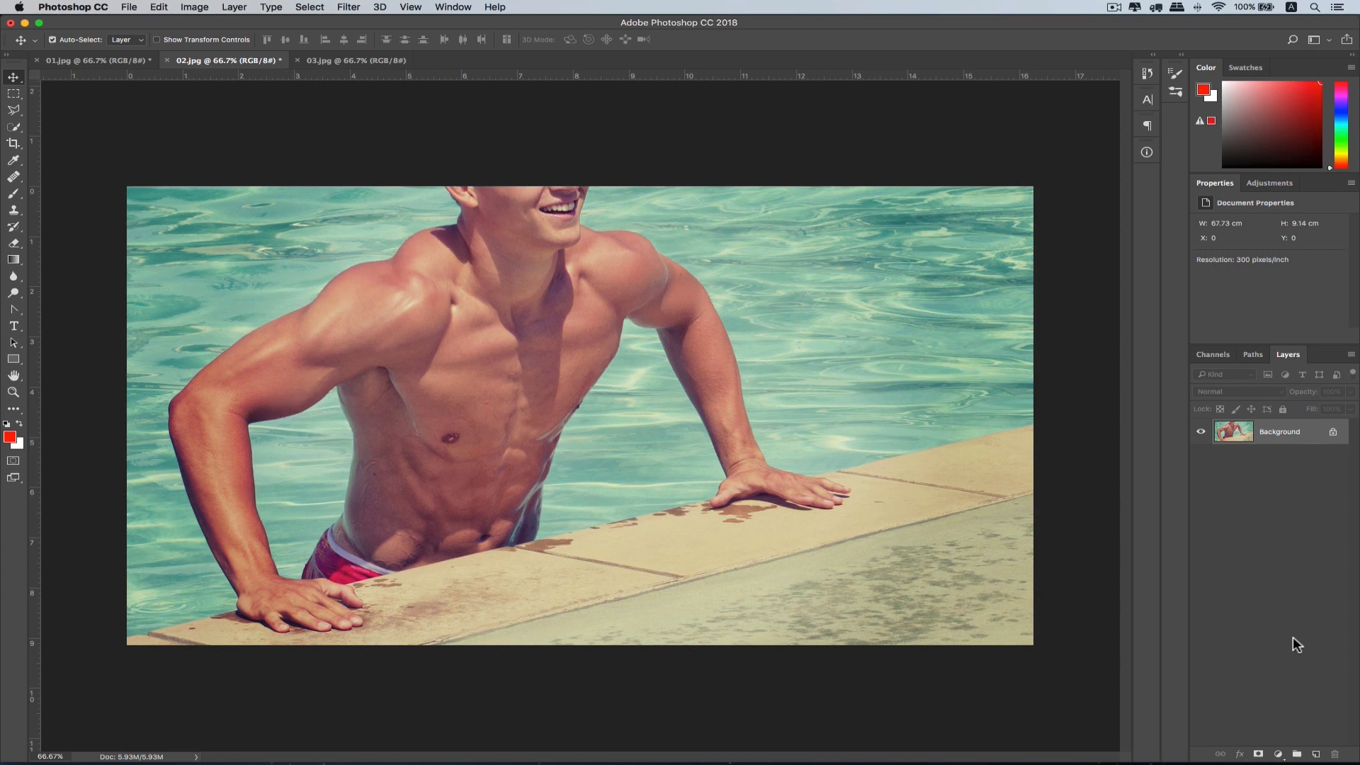
key("super+z")
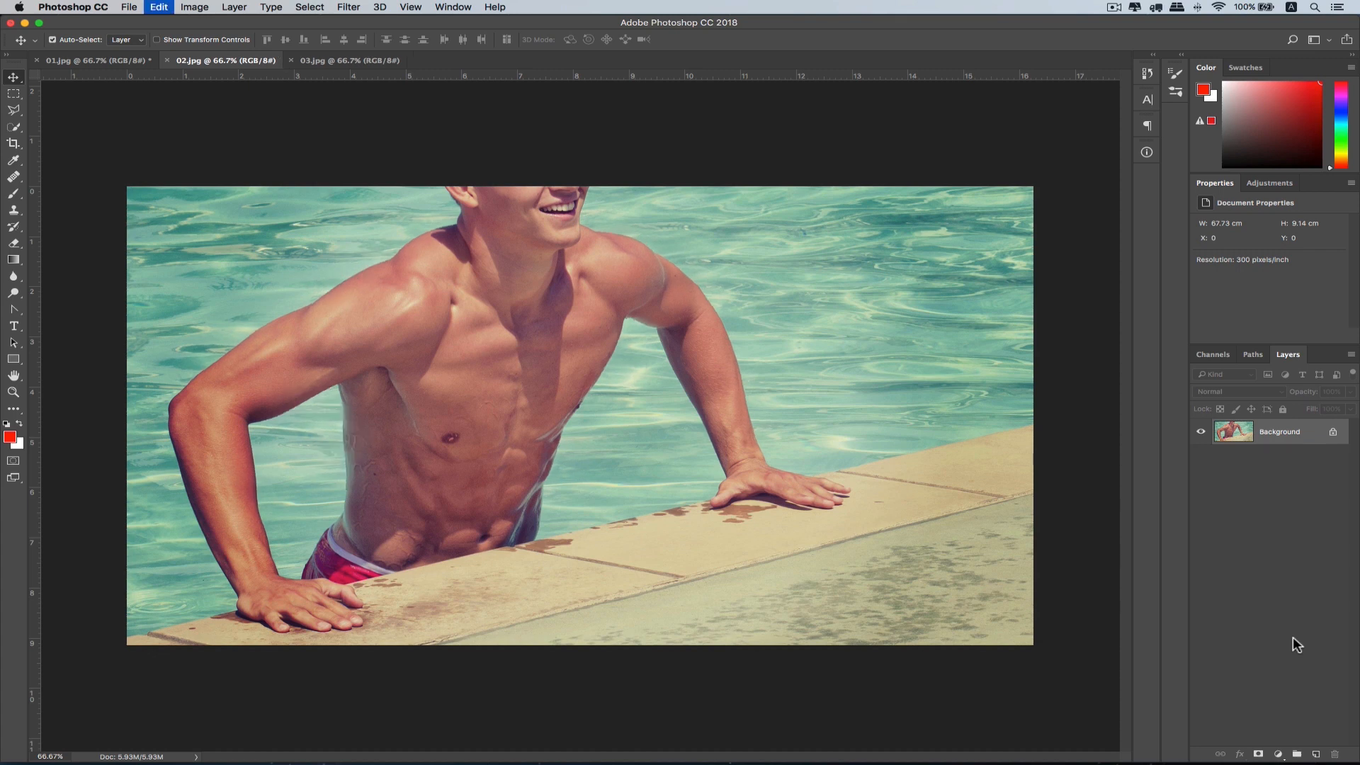
key("super+z")
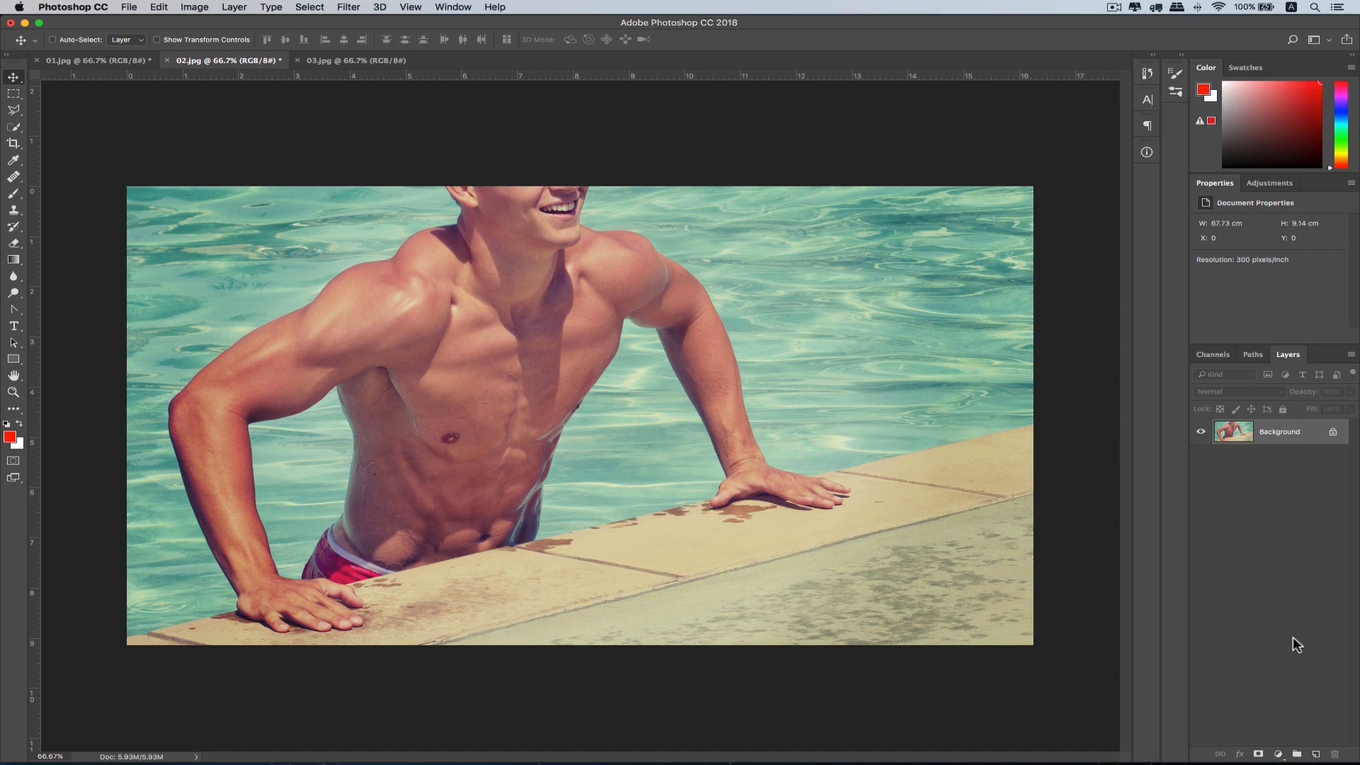
key("super+z")
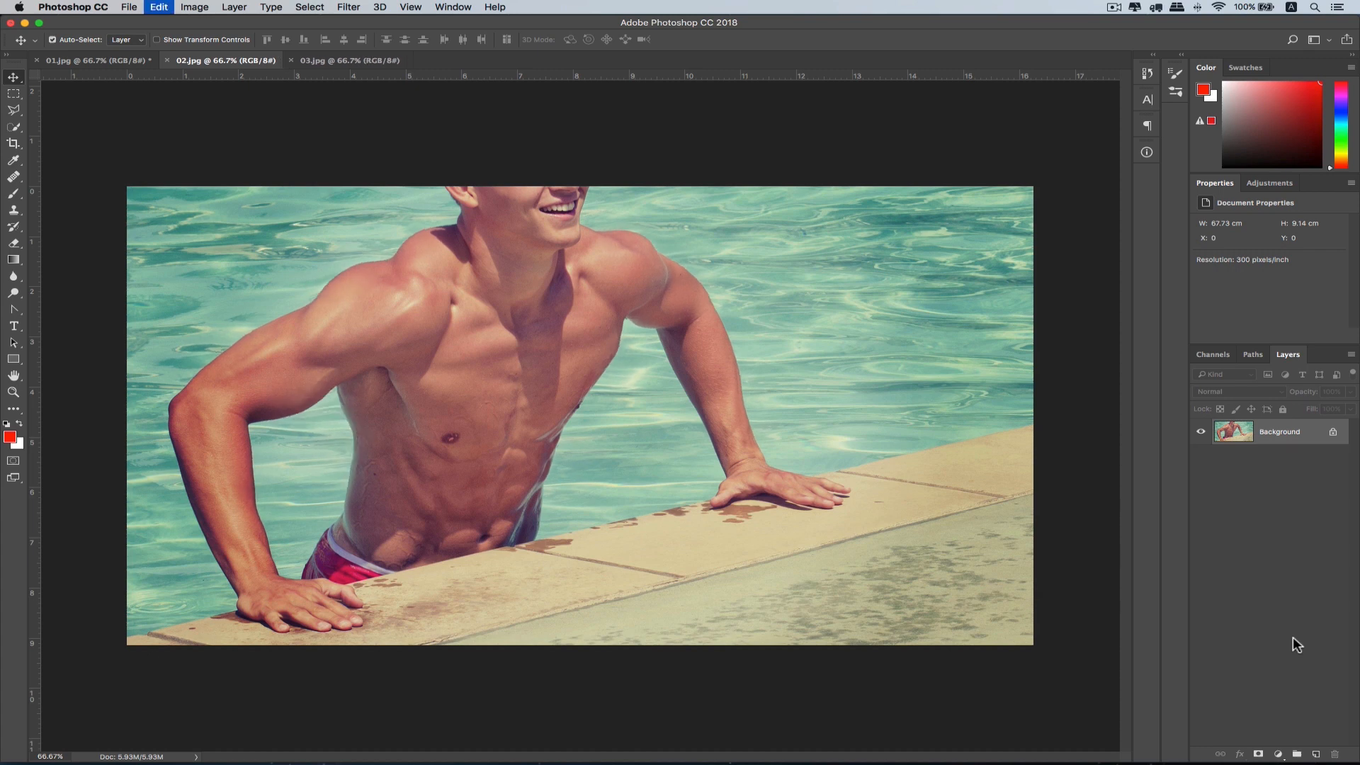
key("super+z")
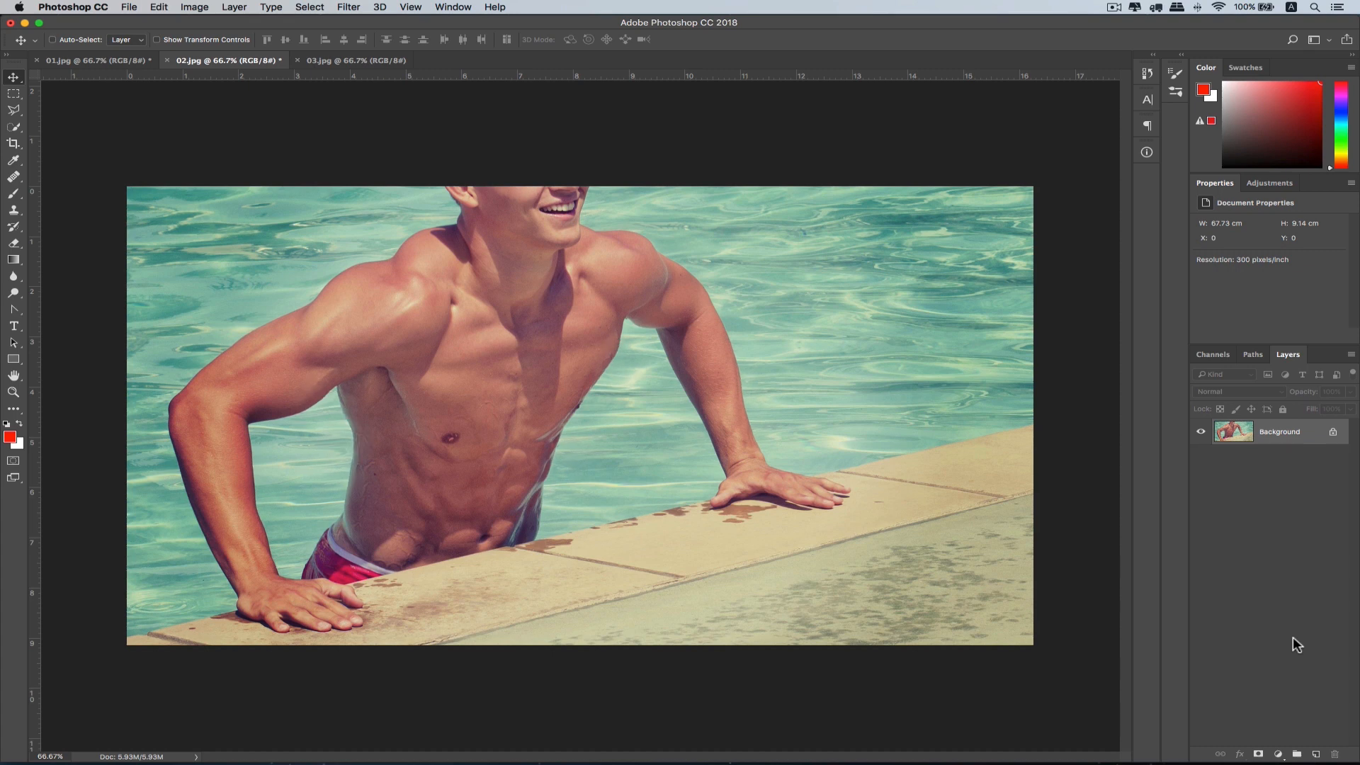
key("super+z")
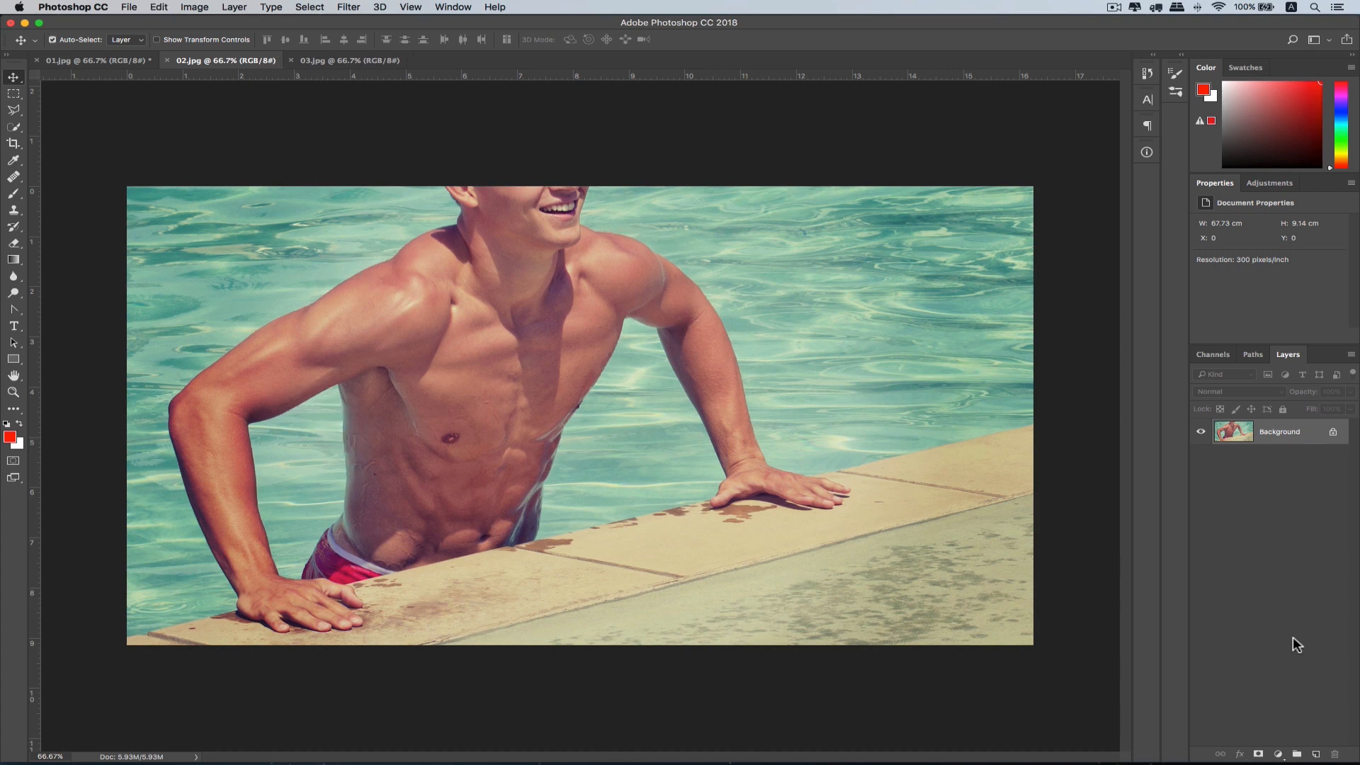
key("super+z")
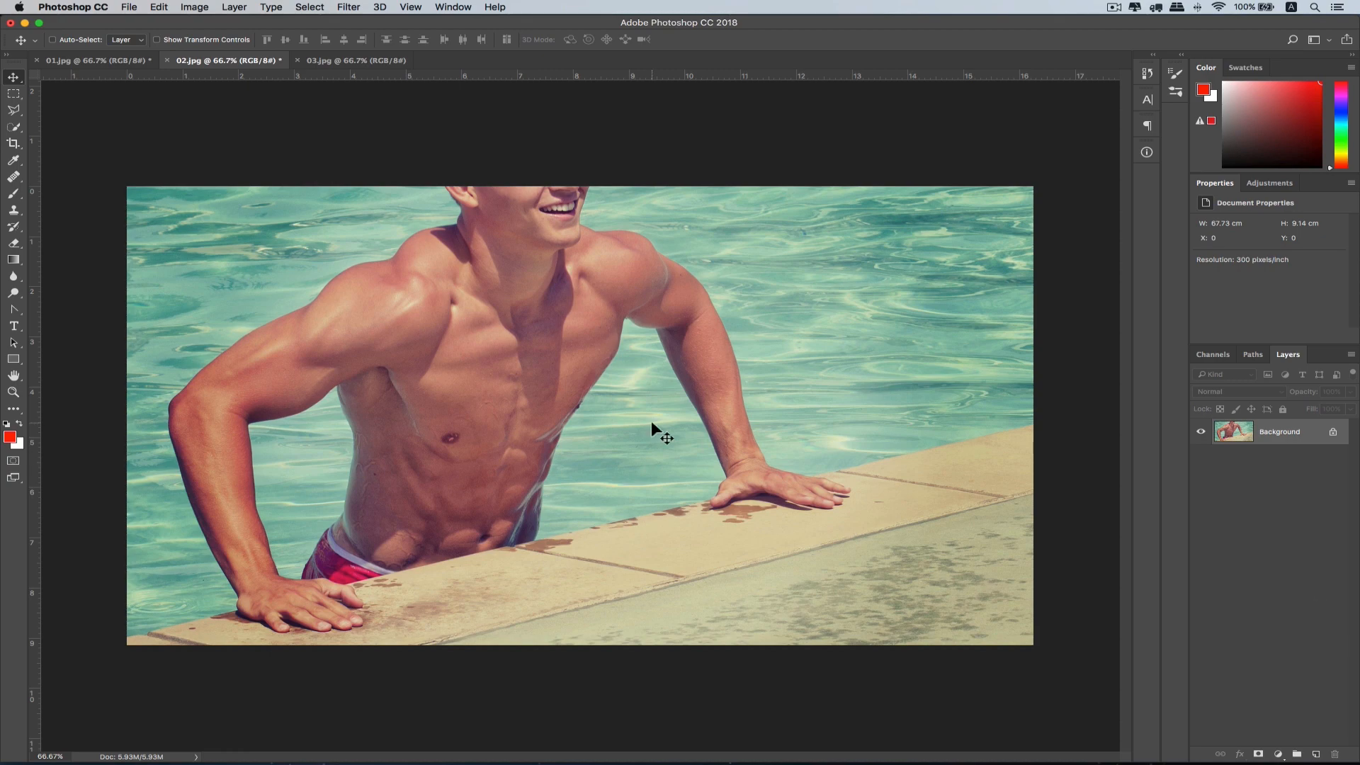
- Switch to the 03.jpg photo and duplicate its Background layer
left_click(371, 57)
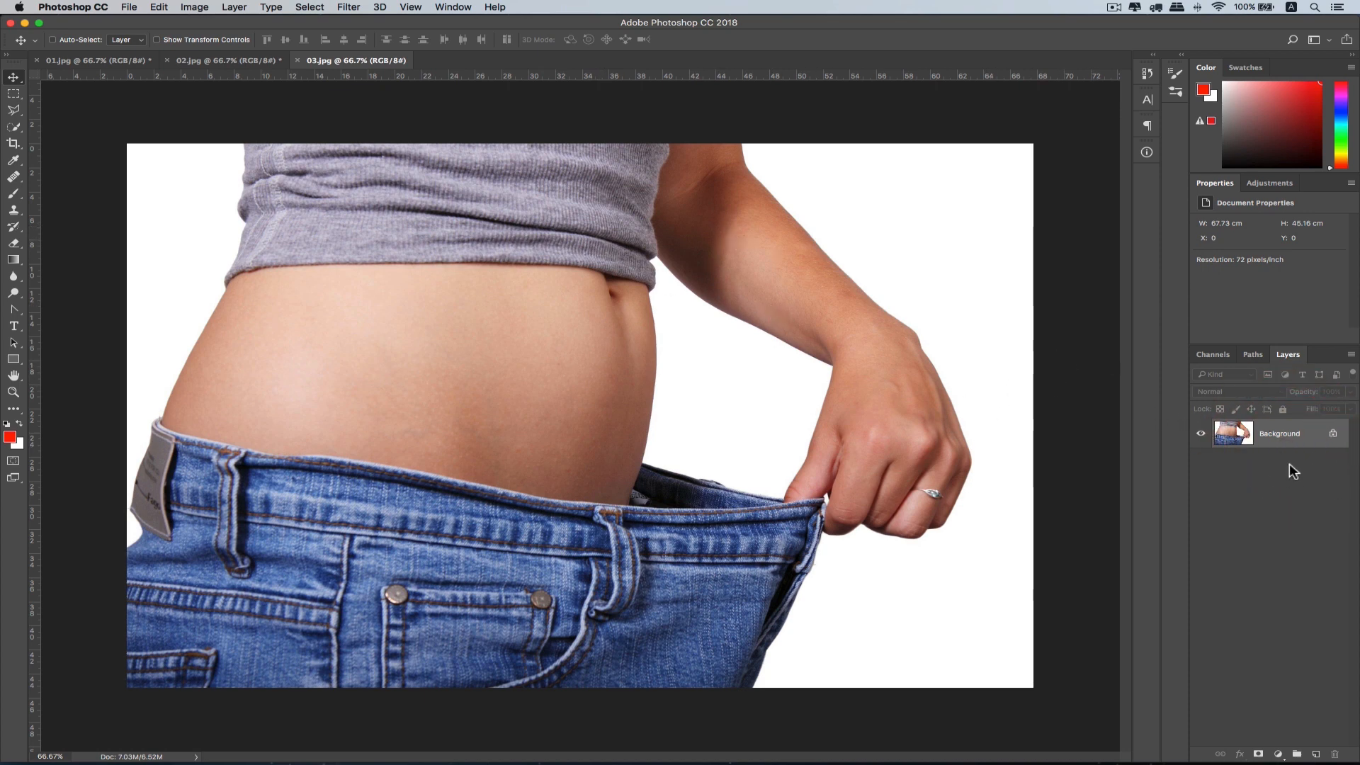
left_click_drag(1293, 438, 1315, 752)
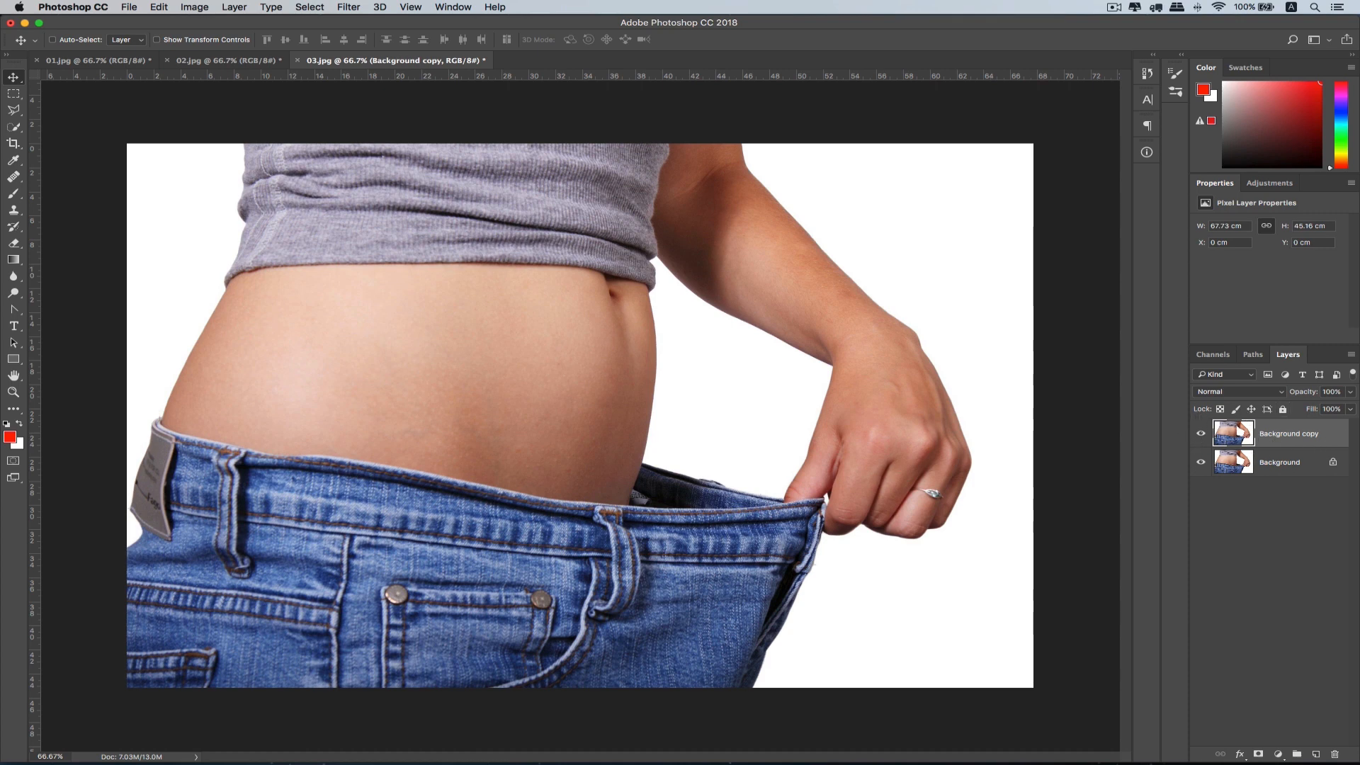
- Open the Liquify filter on the Background copy layer and show the Background layer as the backdrop
left_click(343, 7)
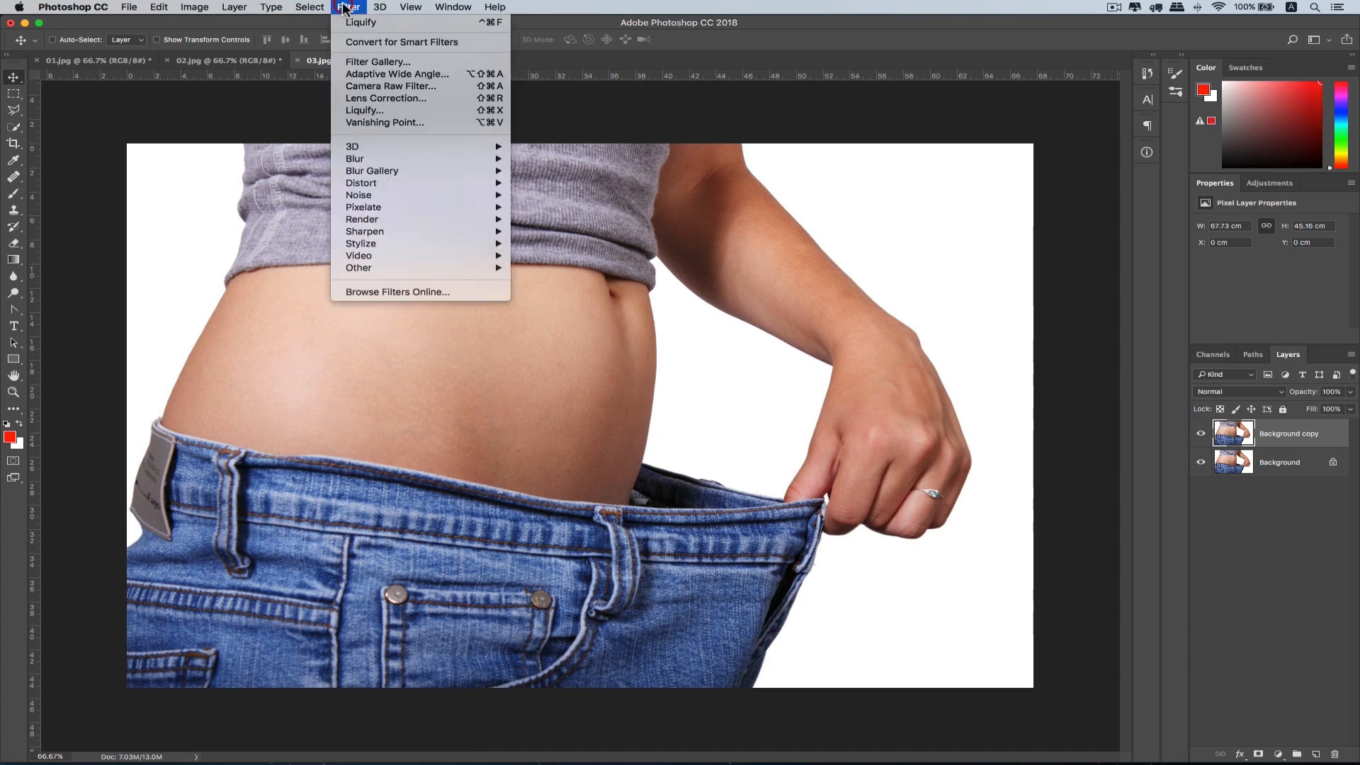
left_click(370, 109)
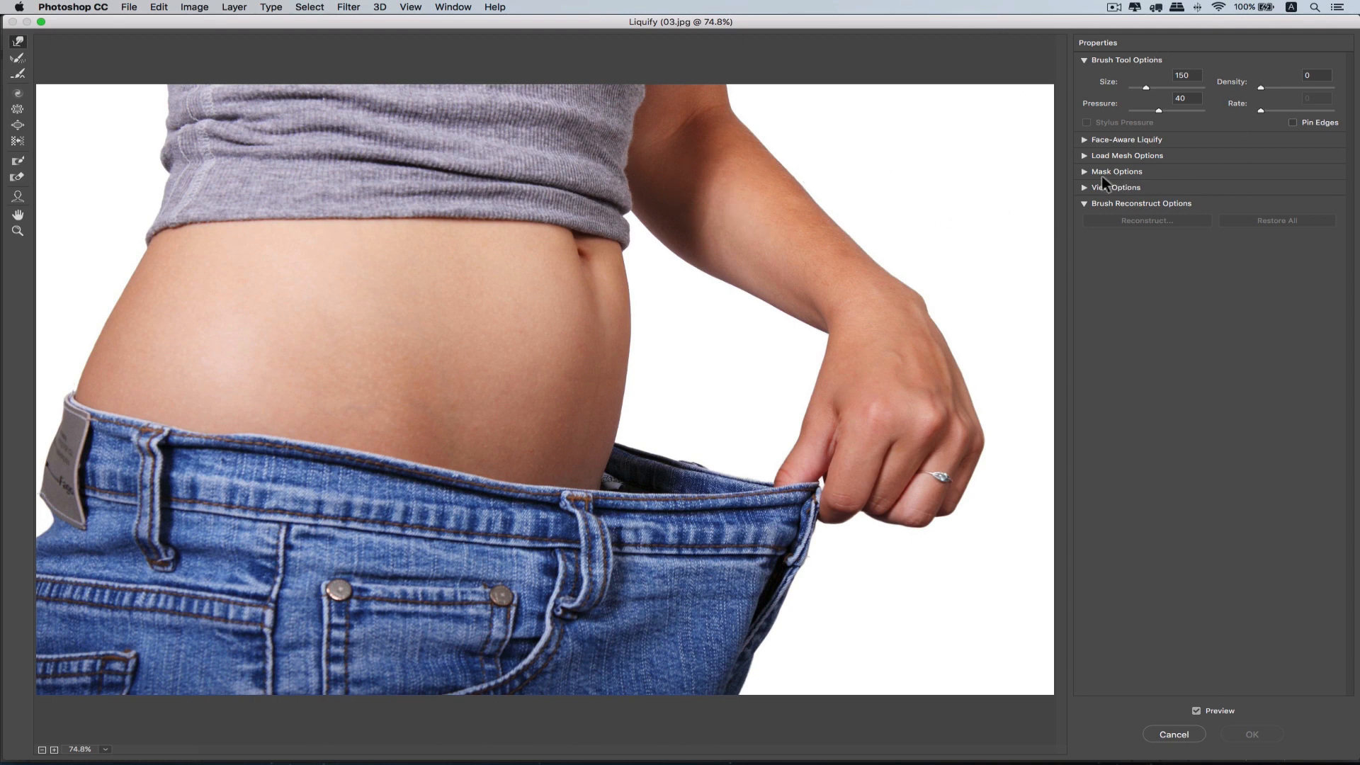
left_click(1084, 188)
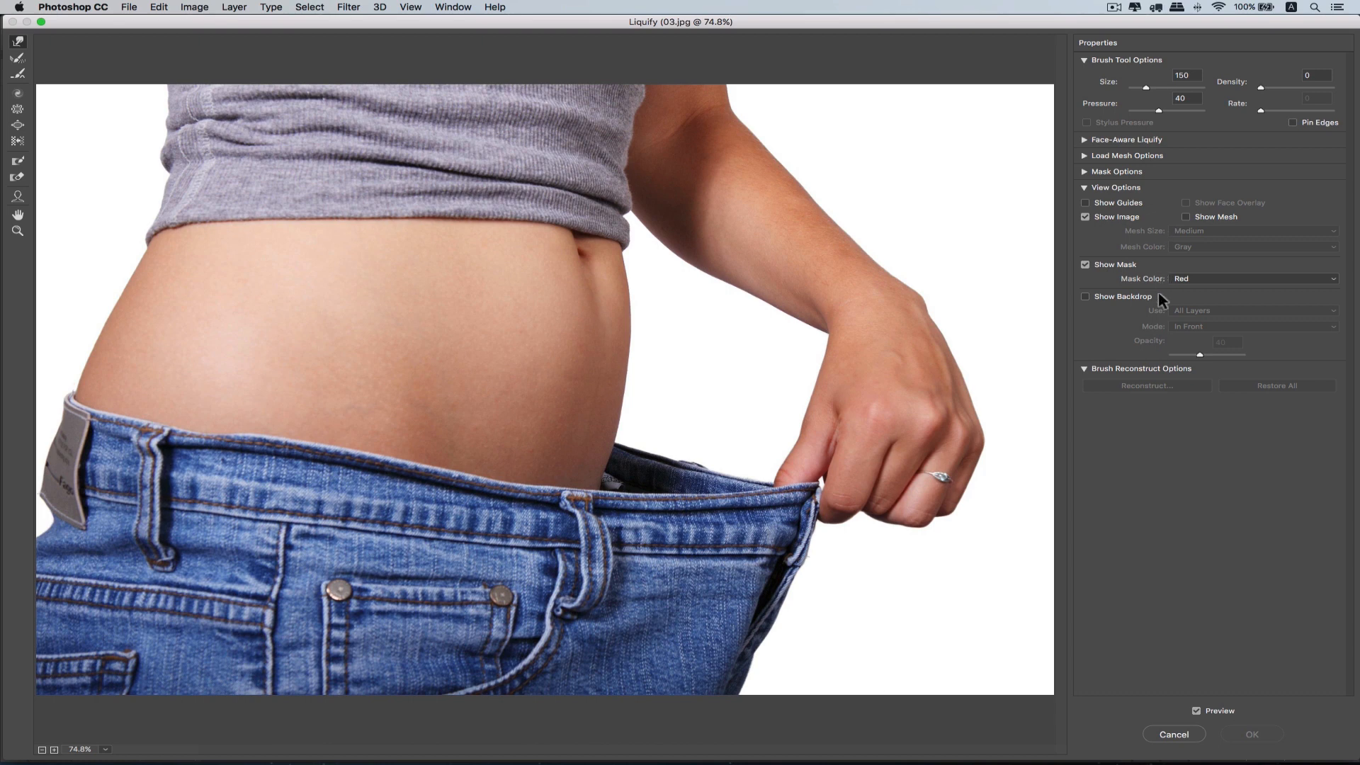
left_click(1084, 297)
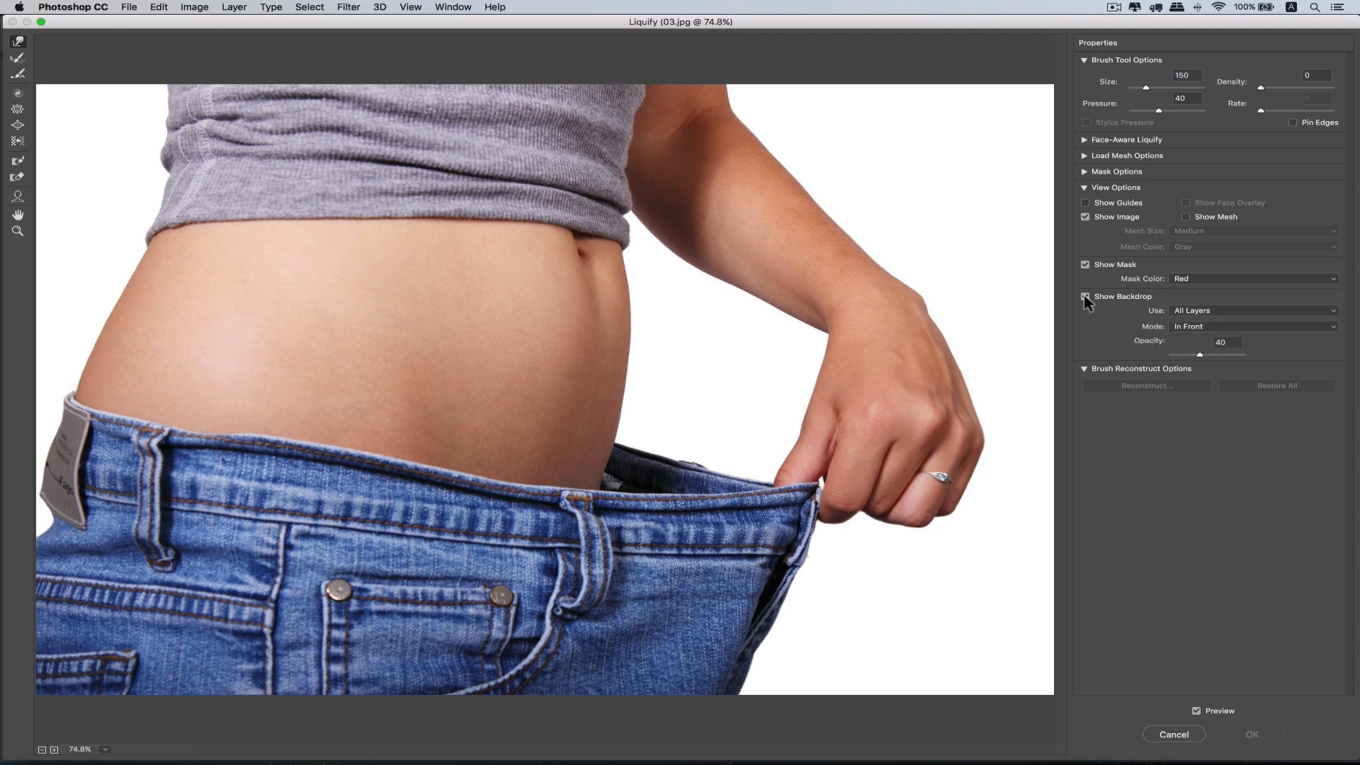
left_click(1224, 313)
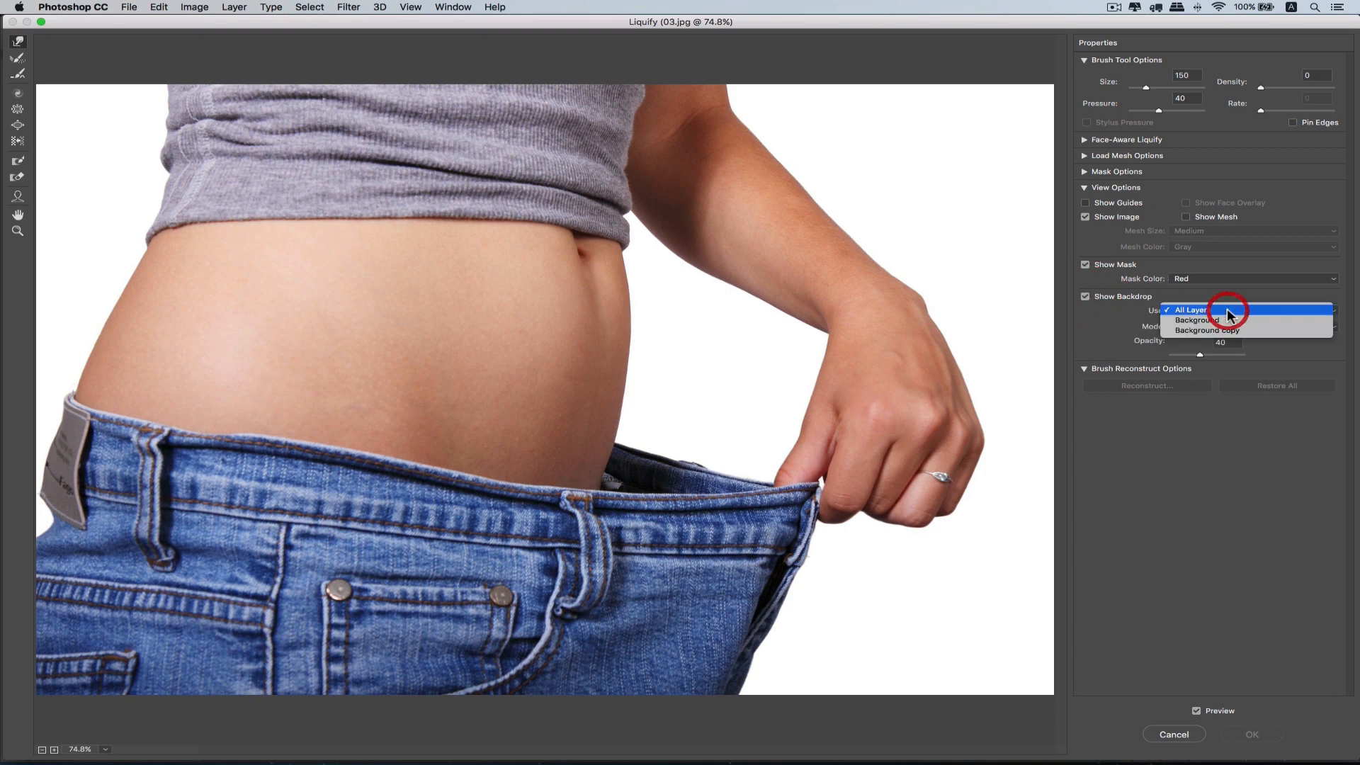
left_click(1225, 321)
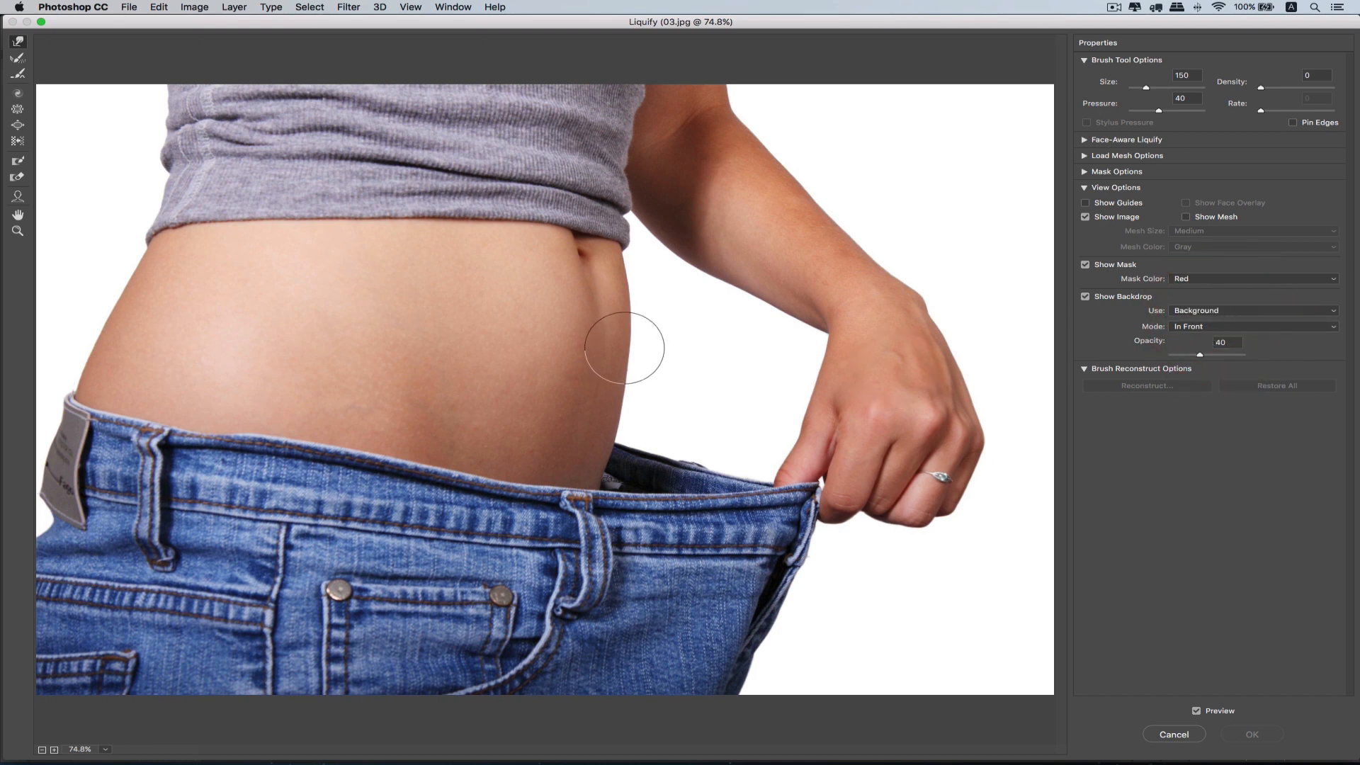
- Try pushing the edge of the grey top beside the arm with a 300 brush and undo the stroke
key("bracketright")
key("bracketright")
key("bracketright")
key("bracketright")
left_click_drag(618, 135, 690, 142)
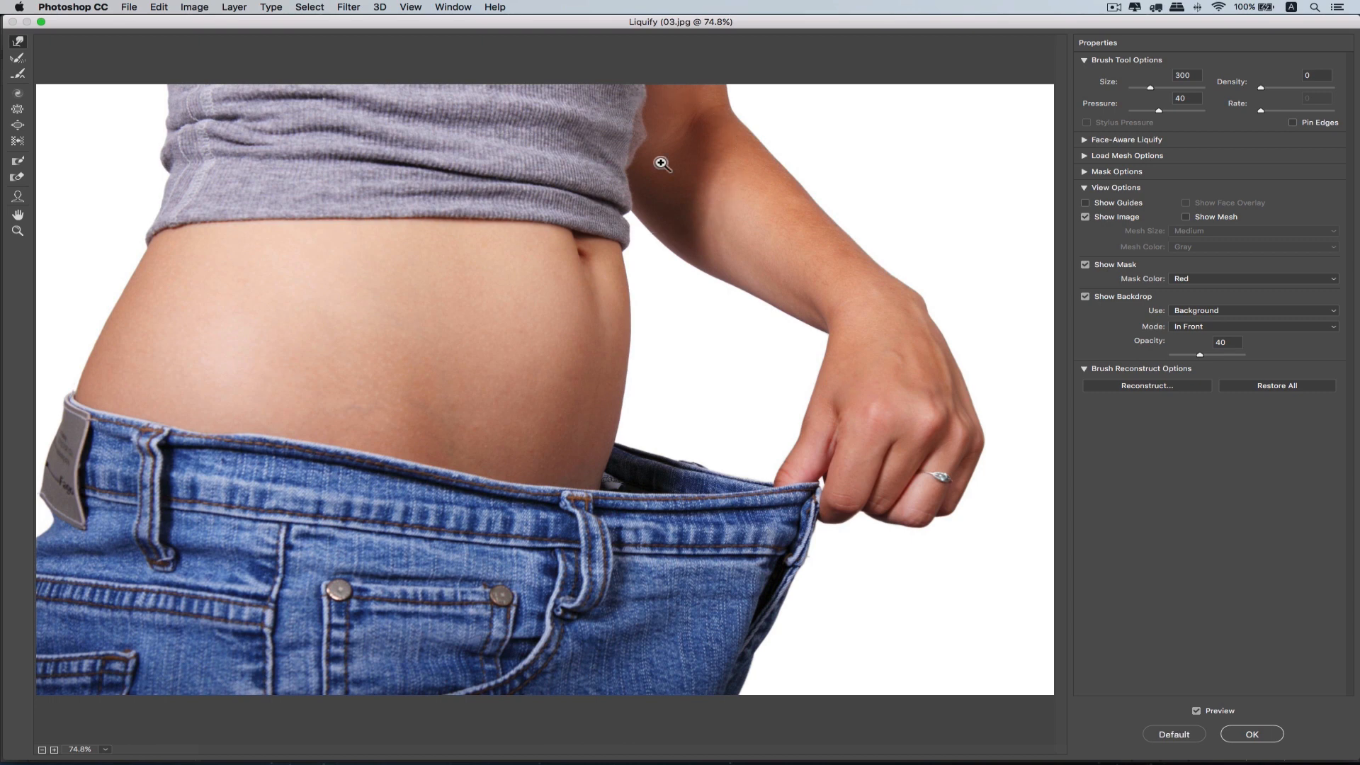
key("super+z")
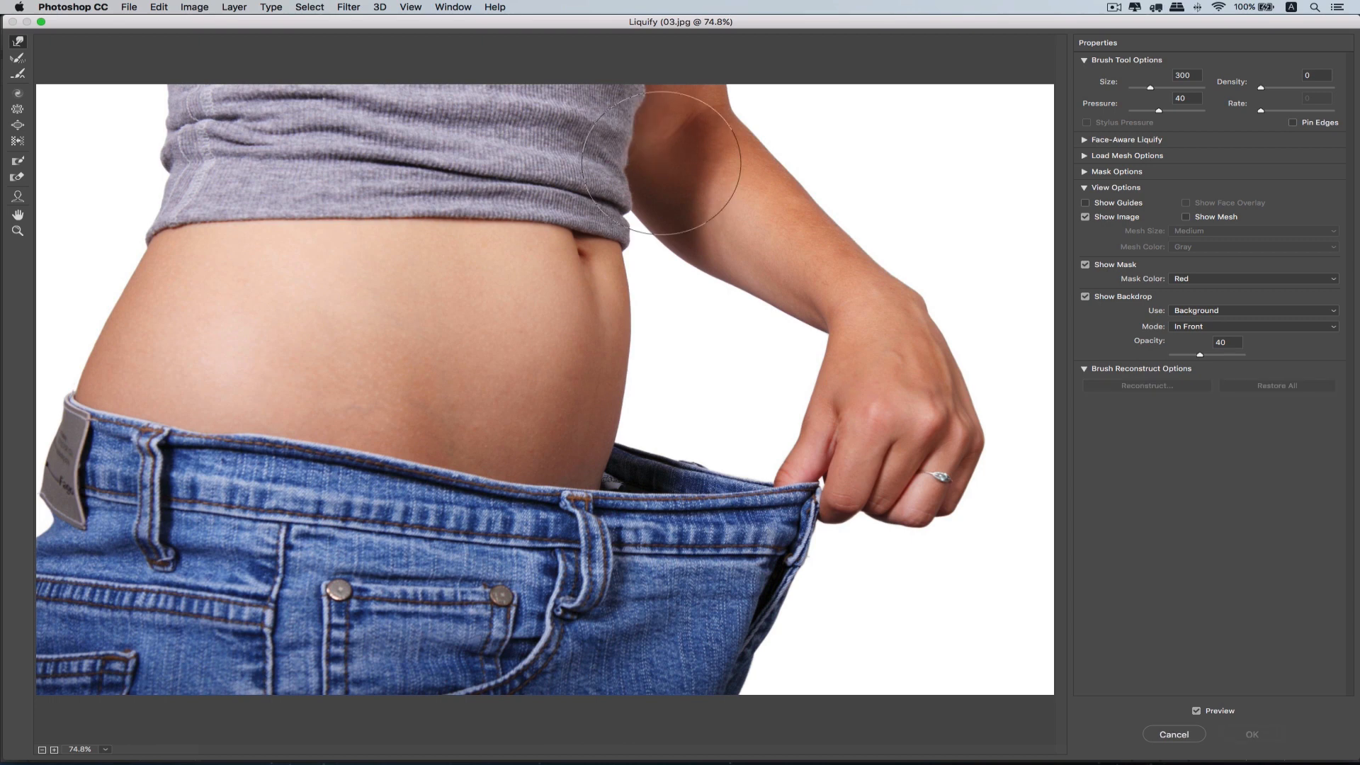
- Freeze the inner side of the upper arm beside the grey top using the Freeze Mask tool at brush size 70
left_click(17, 162)
left_click(654, 87, "super")
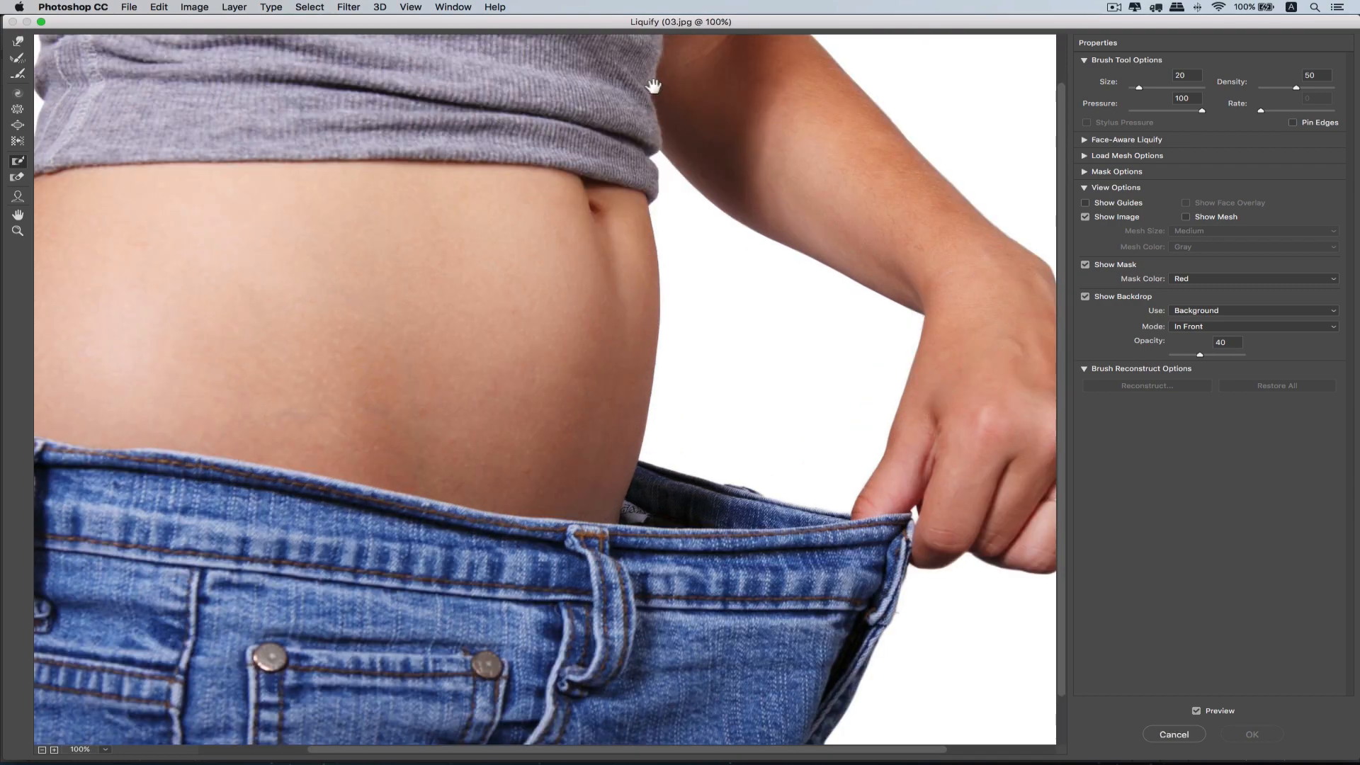
mouse_move(654, 87)
left_mouse_down()
mouse_move(570, 373)
mouse_move(629, 475)
left_mouse_up()
key("bracketright")
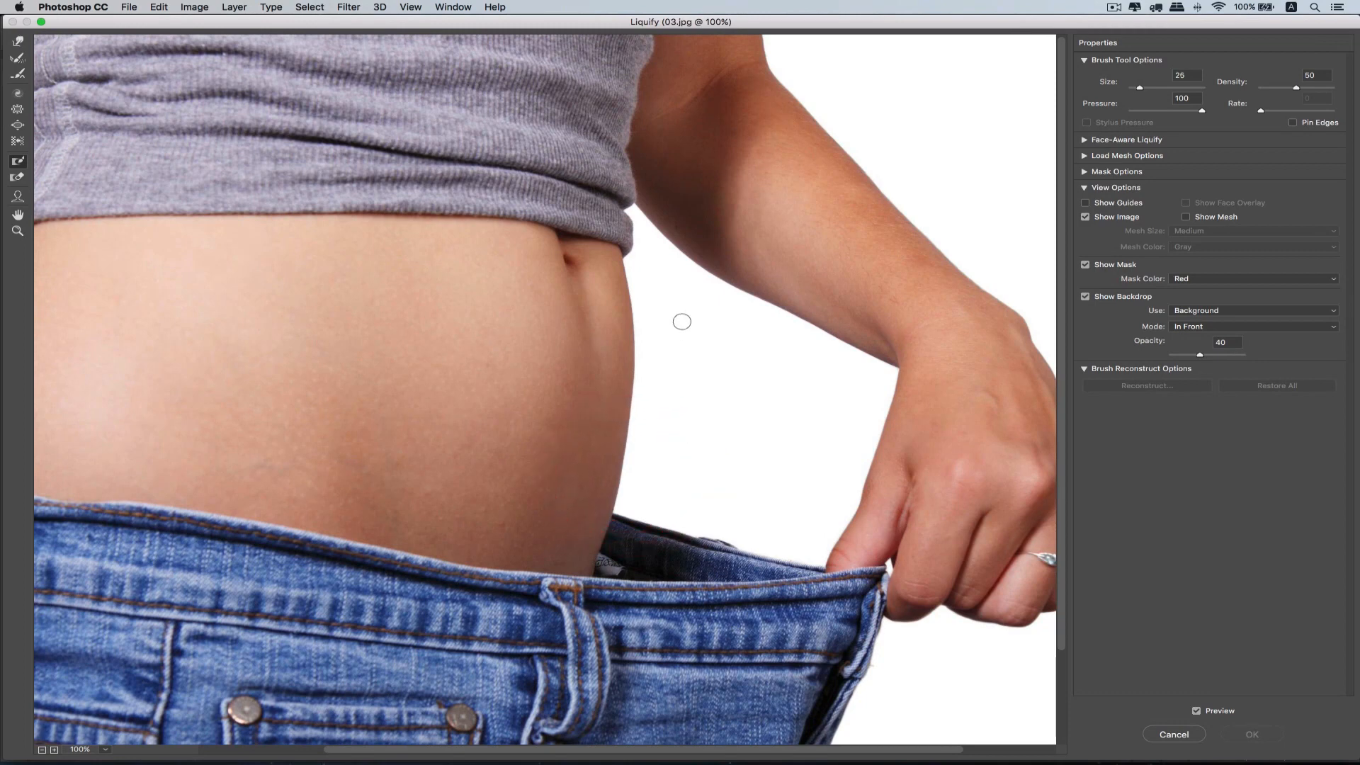
key("bracketright")
left_click_drag(686, 40, 667, 119)
left_click_drag(667, 135, 663, 150)
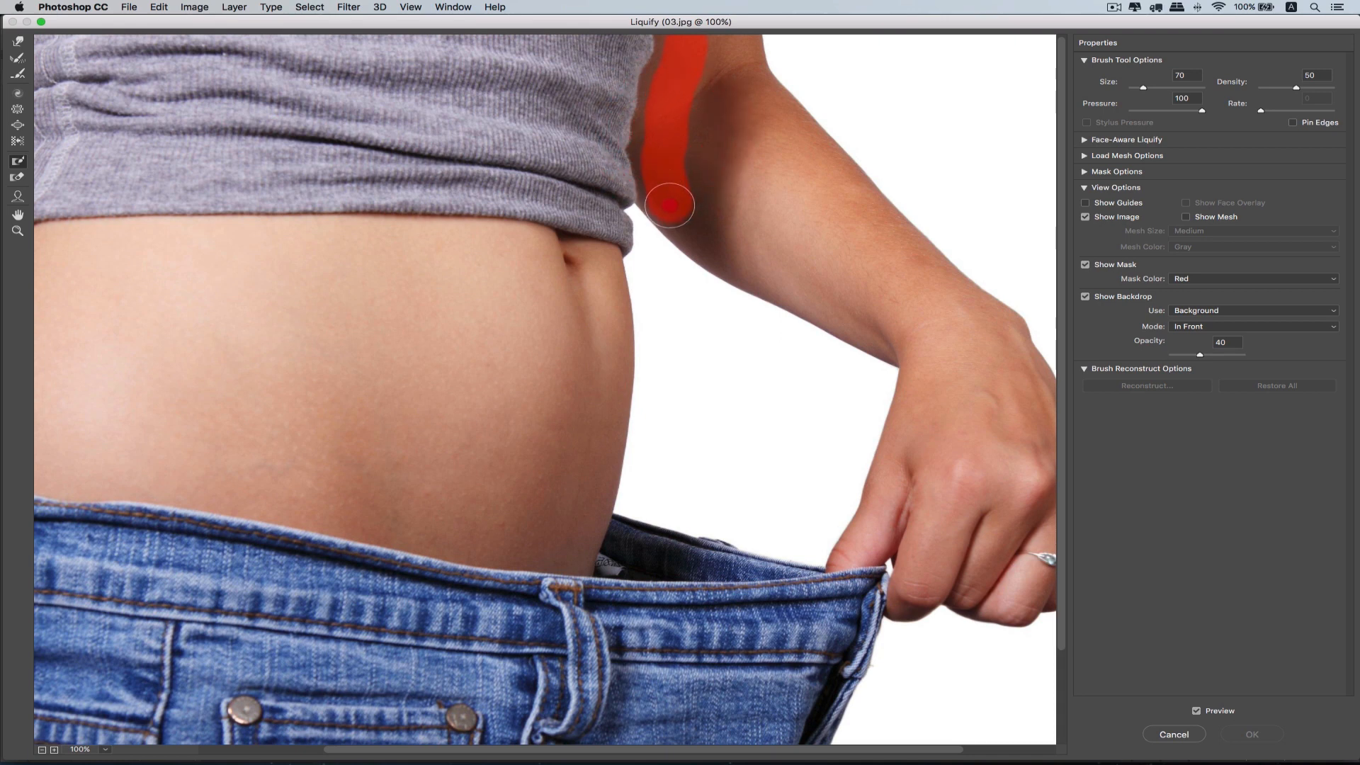
mouse_move(678, 157)
left_mouse_down()
mouse_move(686, 58)
mouse_move(700, 203)
mouse_move(726, 251)
mouse_move(691, 82)
mouse_move(679, 209)
left_mouse_up()
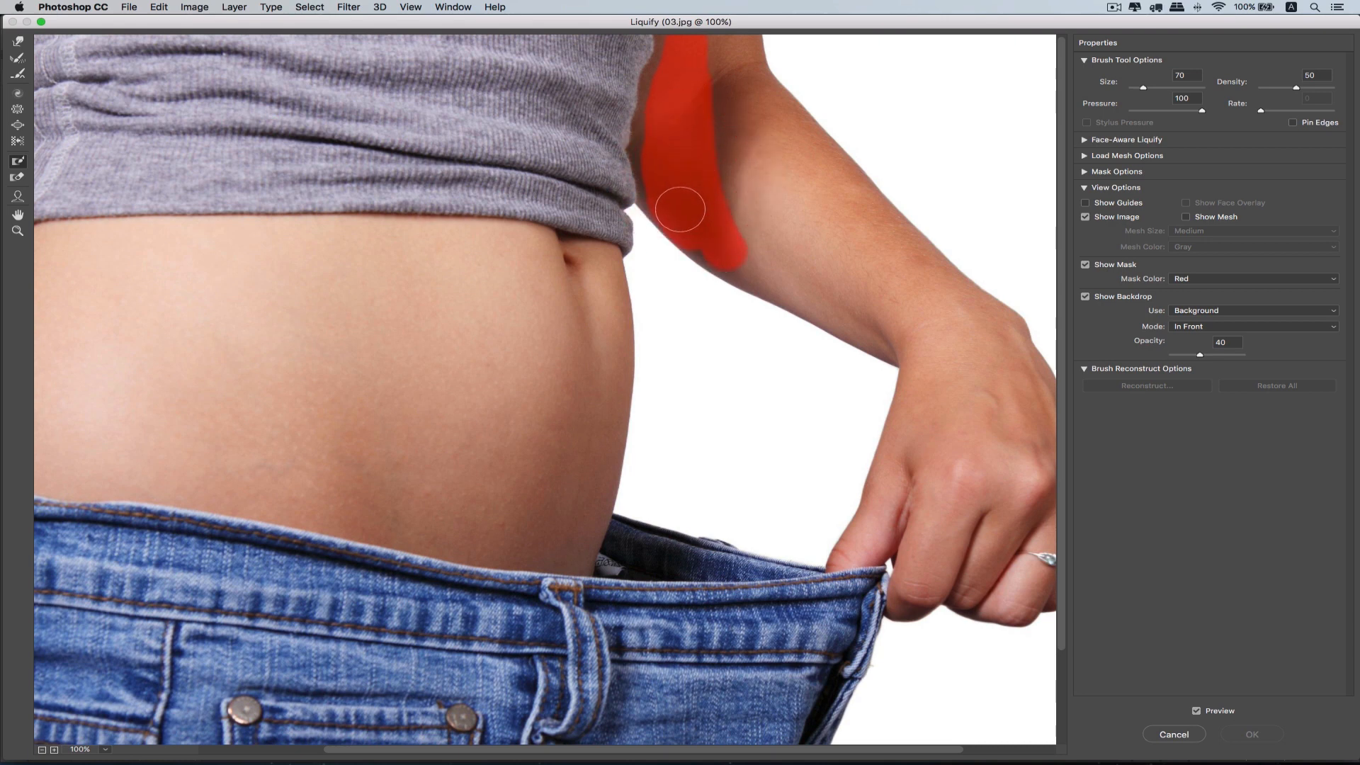
- Extend the freeze mask along the arm's inner edge with a size 45 brush
key("bracketleft")
key("bracketleft")
mouse_move(655, 211)
left_mouse_down()
mouse_move(669, 223)
mouse_move(680, 240)
mouse_move(662, 225)
mouse_move(795, 307)
mouse_move(746, 283)
mouse_move(713, 249)
mouse_move(807, 294)
mouse_move(717, 189)
mouse_move(703, 58)
mouse_move(660, 137)
mouse_move(689, 83)
left_mouse_up()
key("super+minus")
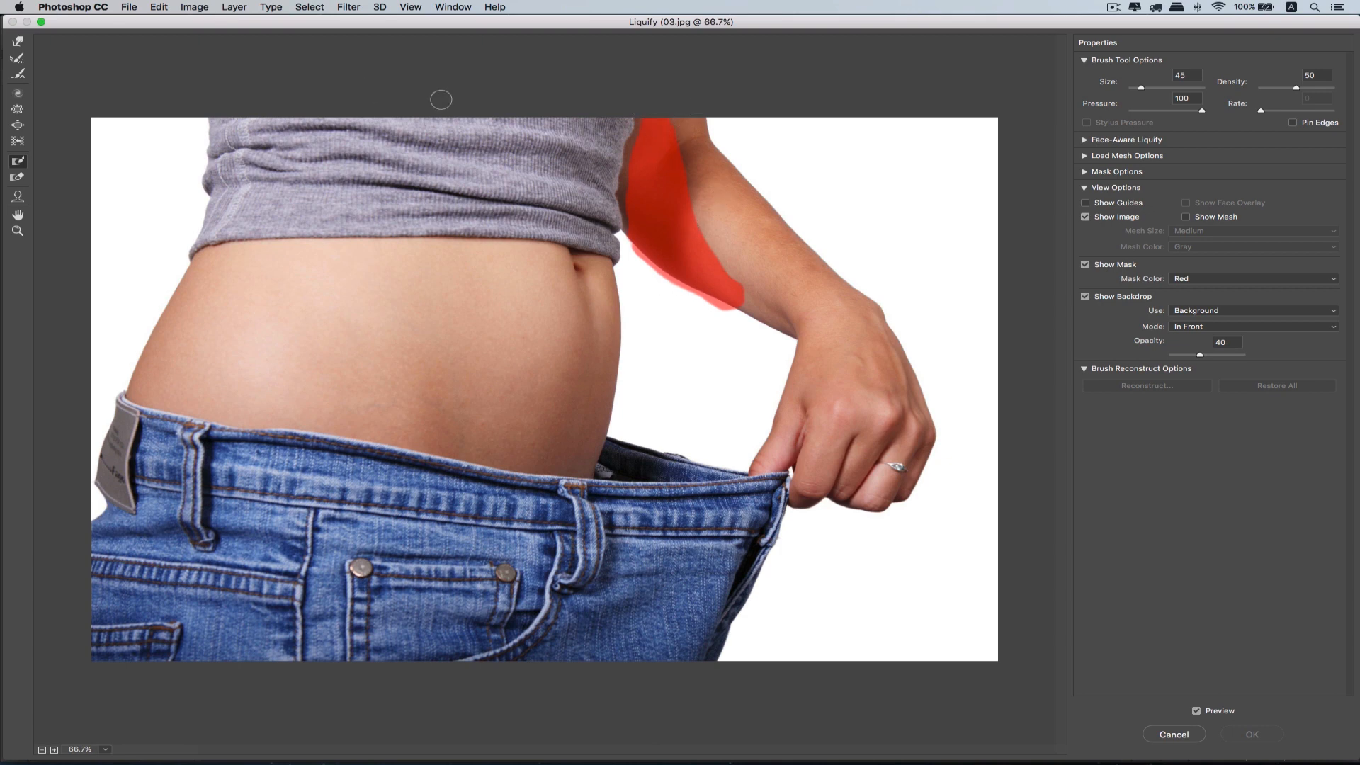
- Push the edge and hem of the grey top outward toward the frozen arm using Forward Warp at size 300, pressure 40
left_click(18, 41)
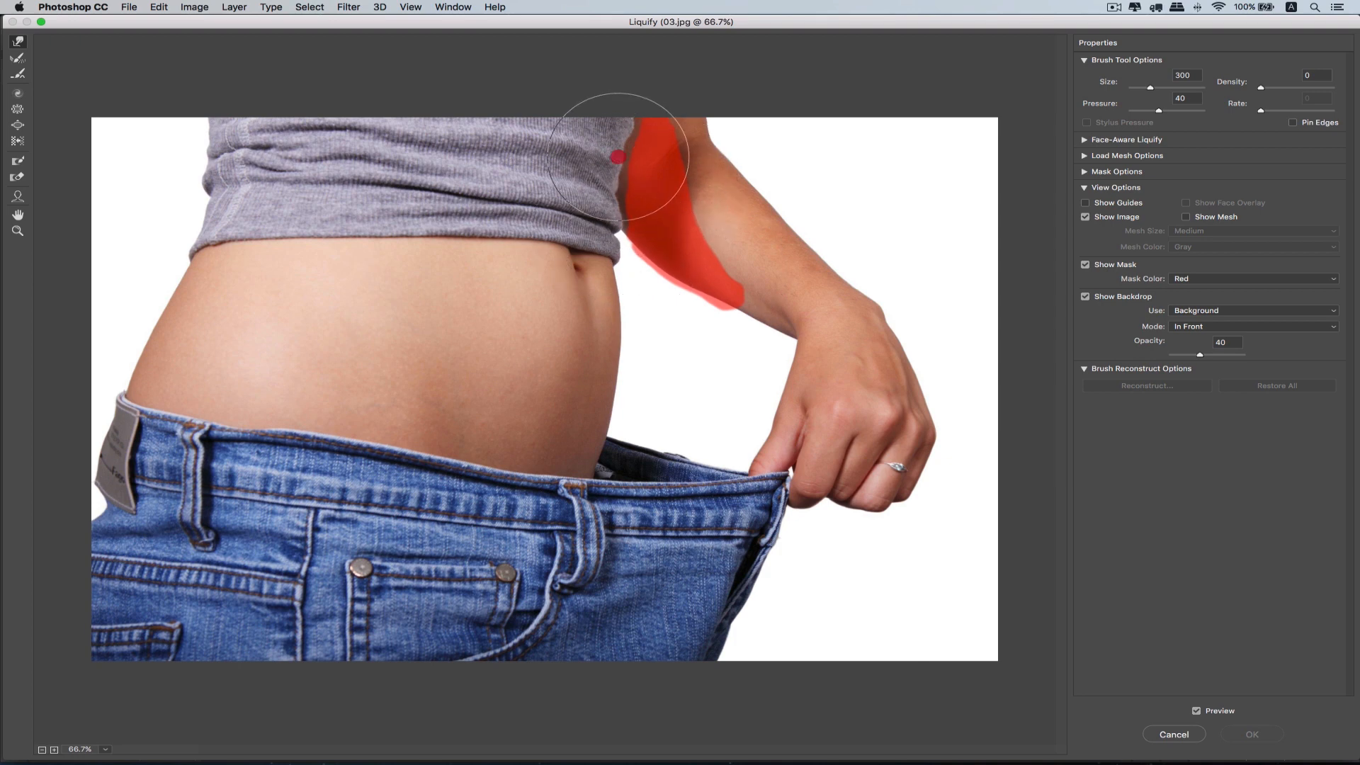
left_click_drag(632, 153, 645, 146)
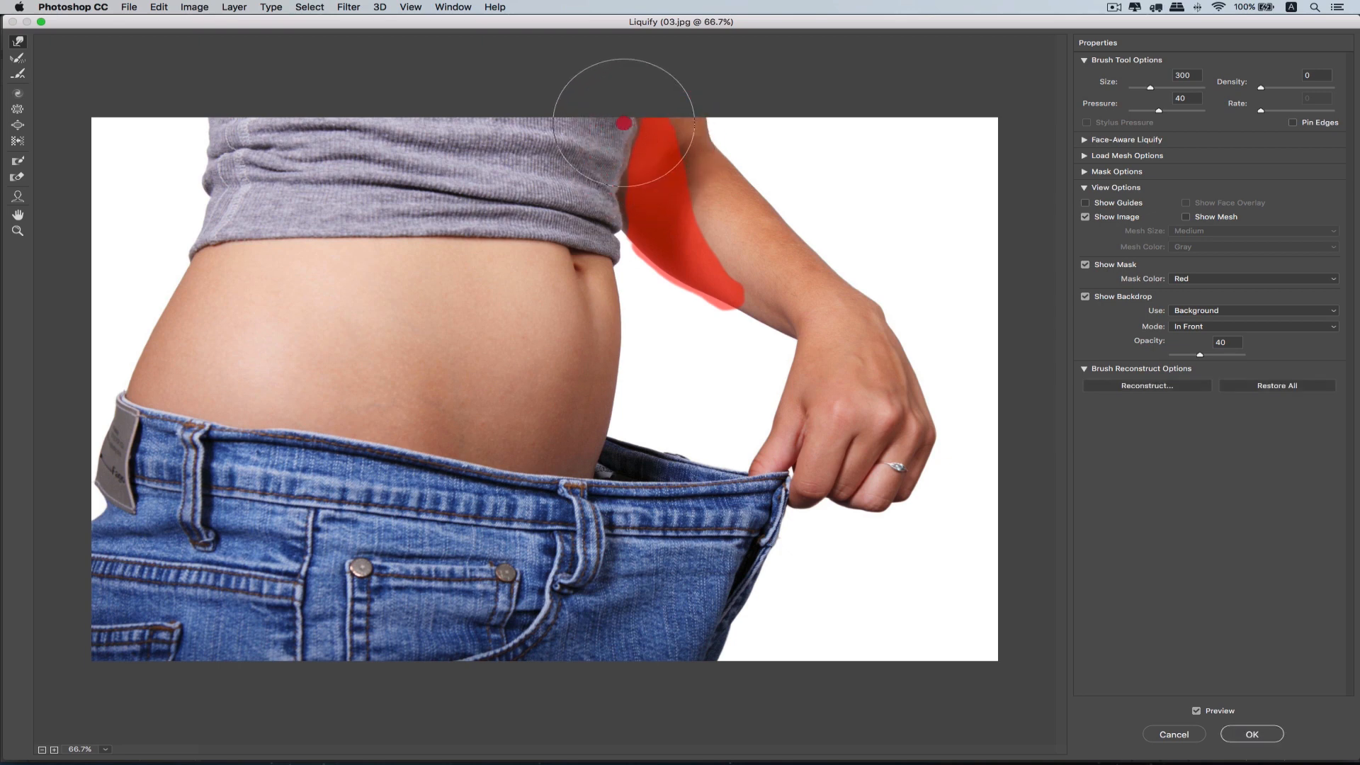
left_click_drag(638, 115, 614, 174)
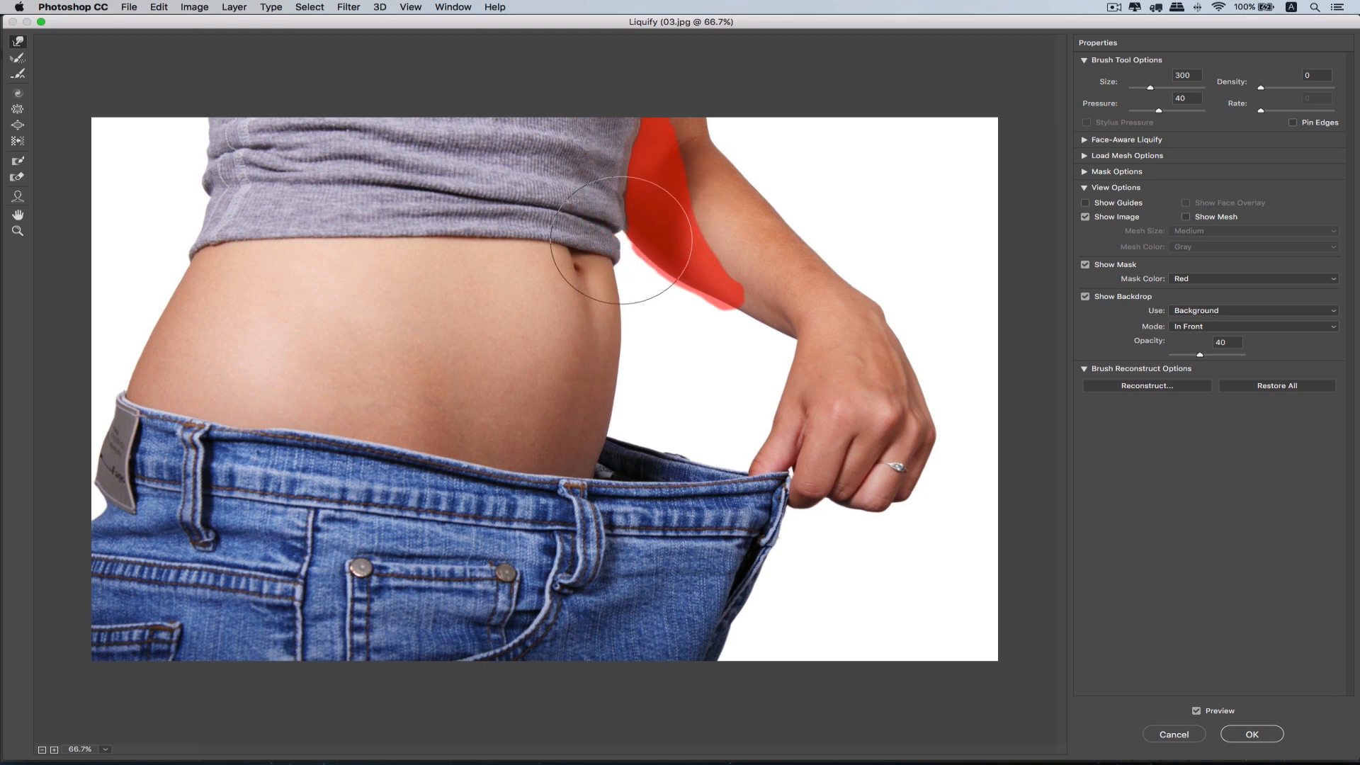
mouse_move(635, 244)
left_mouse_down()
mouse_move(595, 291)
mouse_move(631, 300)
mouse_move(581, 294)
mouse_move(621, 279)
mouse_move(612, 264)
mouse_move(618, 283)
mouse_move(616, 267)
left_mouse_up()
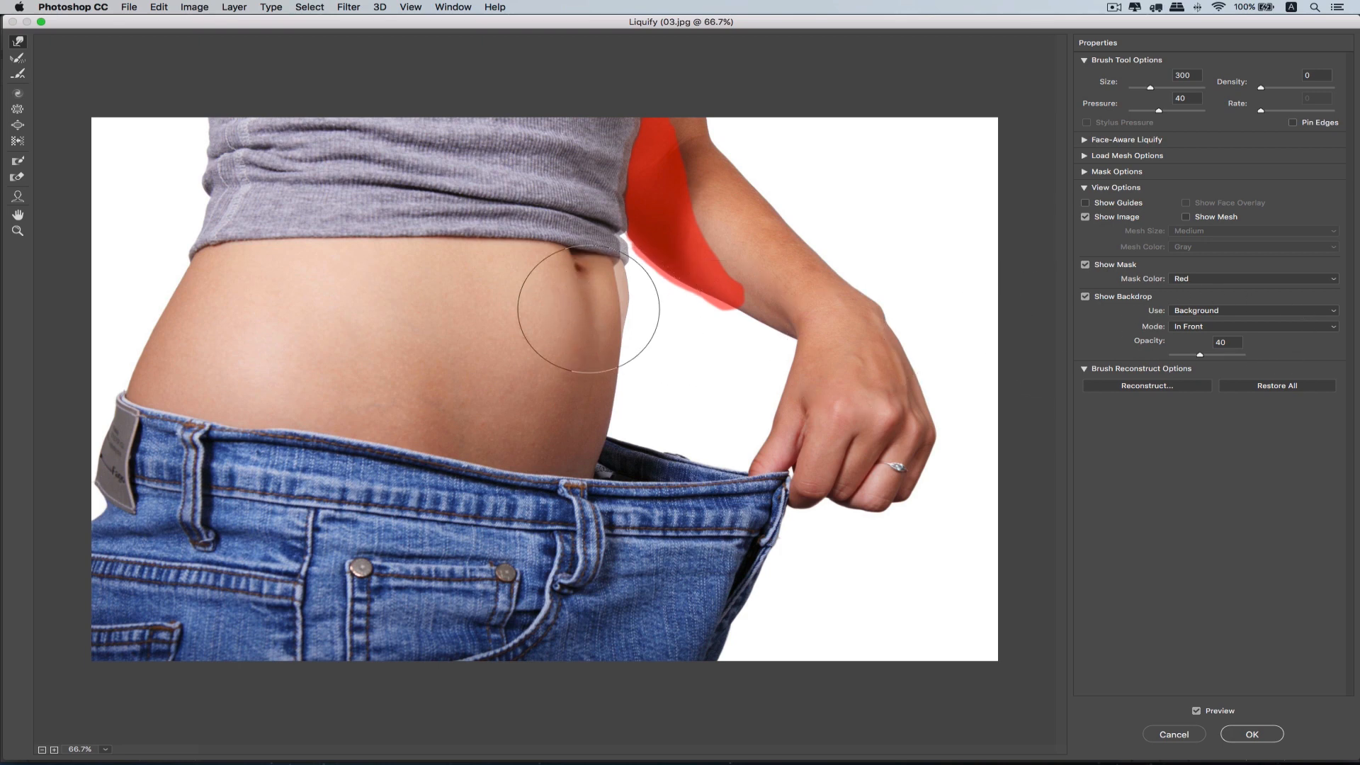
- Push the belly's edge outward from below the grey top down to the jeans, enlarging the brush for the lower part
mouse_move(600, 312)
left_mouse_down()
mouse_move(619, 257)
mouse_move(625, 332)
mouse_move(611, 356)
mouse_move(640, 328)
left_mouse_up()
key("bracketright")
key("bracketright")
key("bracketright")
mouse_move(632, 411)
left_mouse_down()
mouse_move(605, 431)
mouse_move(629, 455)
mouse_move(580, 468)
mouse_move(627, 476)
mouse_move(611, 462)
mouse_move(626, 466)
mouse_move(614, 447)
mouse_move(629, 451)
mouse_move(610, 455)
mouse_move(628, 458)
mouse_move(606, 480)
mouse_move(628, 483)
mouse_move(643, 457)
left_mouse_up()
- Even out the bulging belly contour between the top's hem and the jeans with a size 175 brush
key("bracketleft")
key("bracketleft")
key("bracketleft")
key("bracketleft")
key("bracketleft")
key("bracketleft")
left_click_drag(636, 344, 642, 338)
left_click_drag(635, 416, 647, 419)
mouse_move(633, 359)
left_mouse_down()
mouse_move(659, 343)
mouse_move(635, 336)
mouse_move(629, 280)
mouse_move(637, 316)
left_mouse_up()
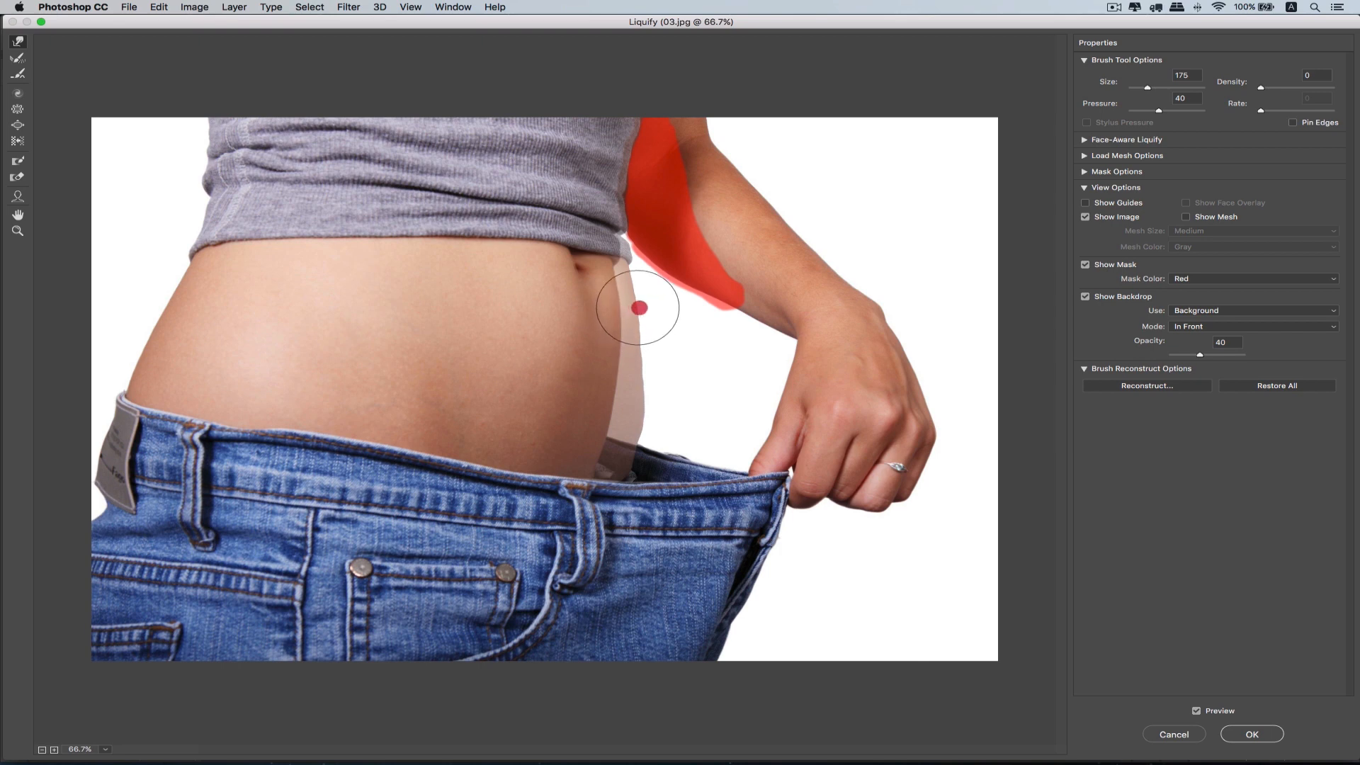
left_click_drag(627, 281, 627, 281)
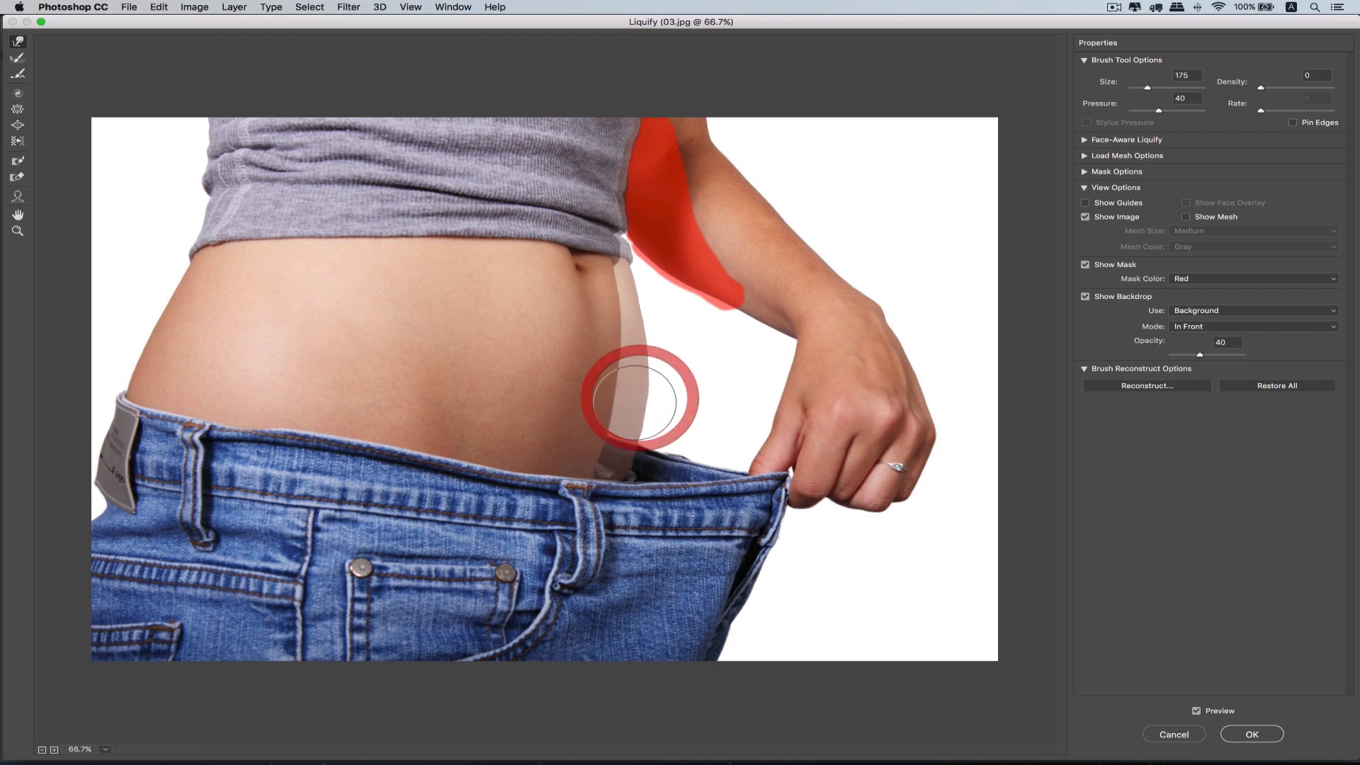
left_click_drag(638, 404, 637, 420)
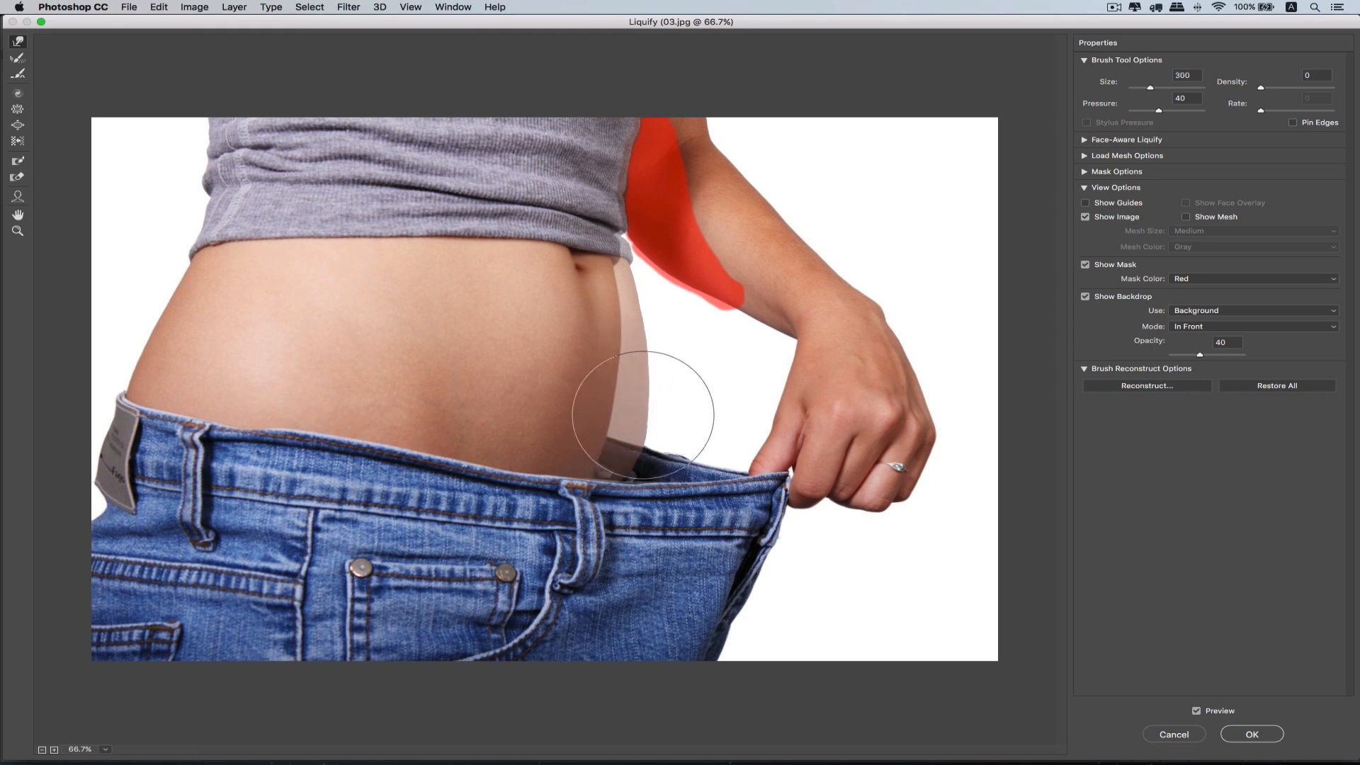
- Bulge the middle of the belly further outward with a size 300 brush
key("bracketright")
key("bracketright")
key("bracketright")
left_click_drag(629, 409, 639, 340)
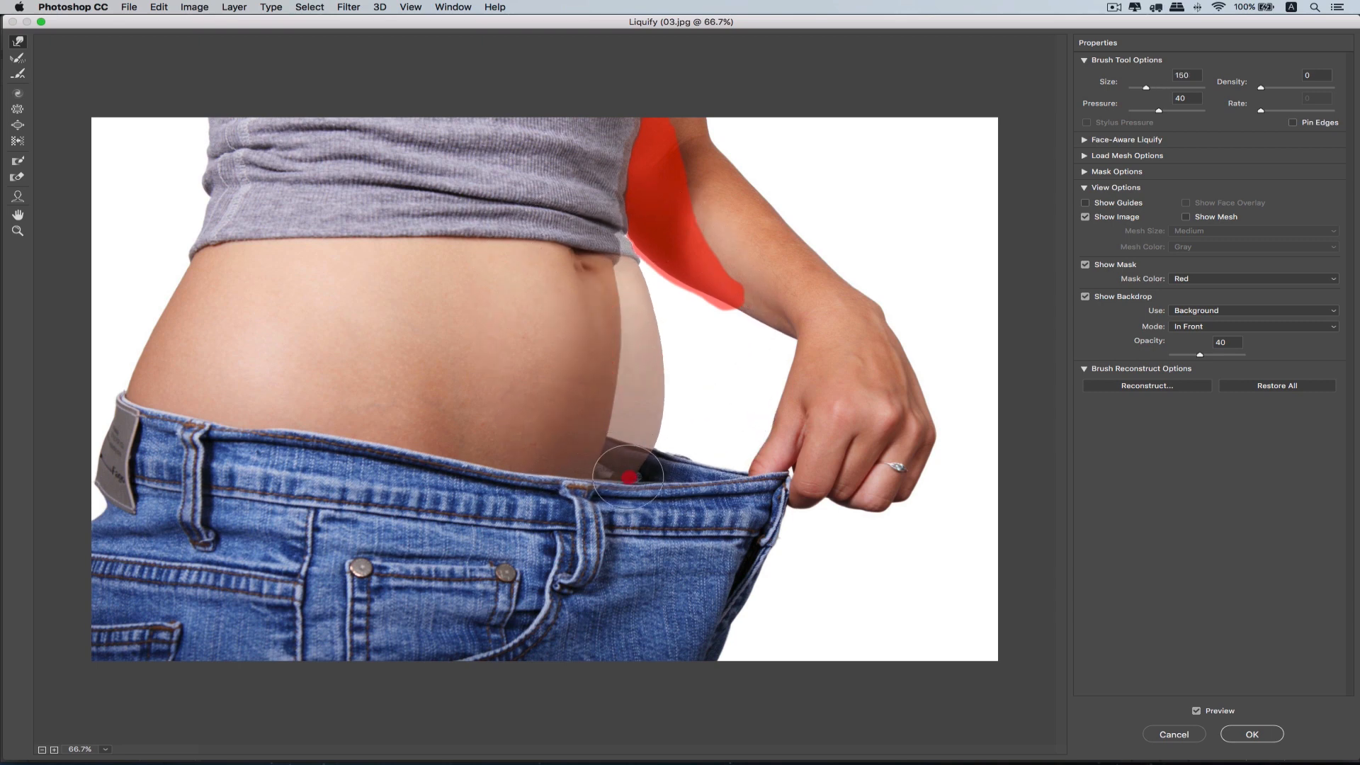
- Push the lower belly outward where it meets the jeans' waistband with a size 150 brush and apply the Liquify filter
mouse_move(628, 477)
left_mouse_down()
mouse_move(665, 455)
mouse_move(633, 480)
left_mouse_up()
key("bracketright")
key("bracketright")
key("bracketright")
key("bracketleft")
key("bracketleft")
key("bracketleft")
key("bracketleft")
key("bracketleft")
key("bracketleft")
key("bracketleft")
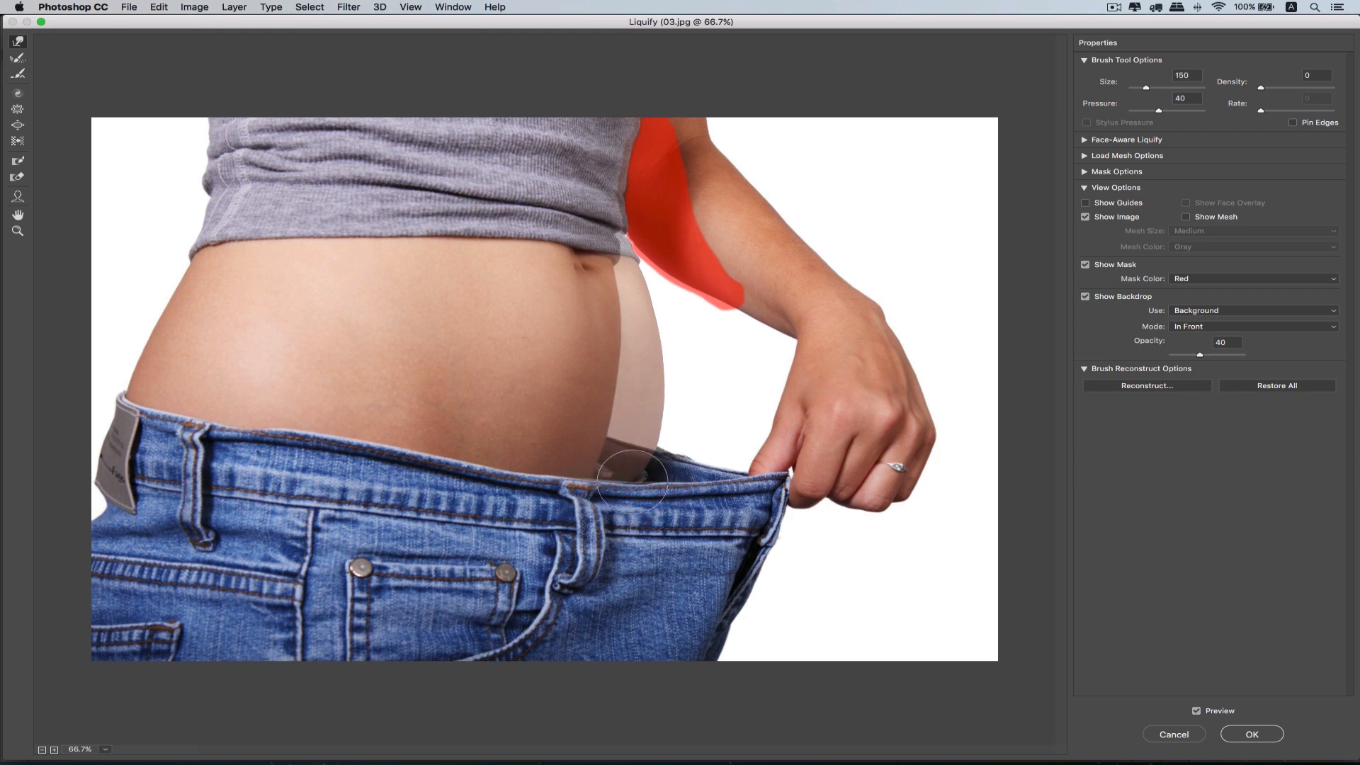
left_click_drag(635, 480, 642, 480)
left_click(1237, 732)
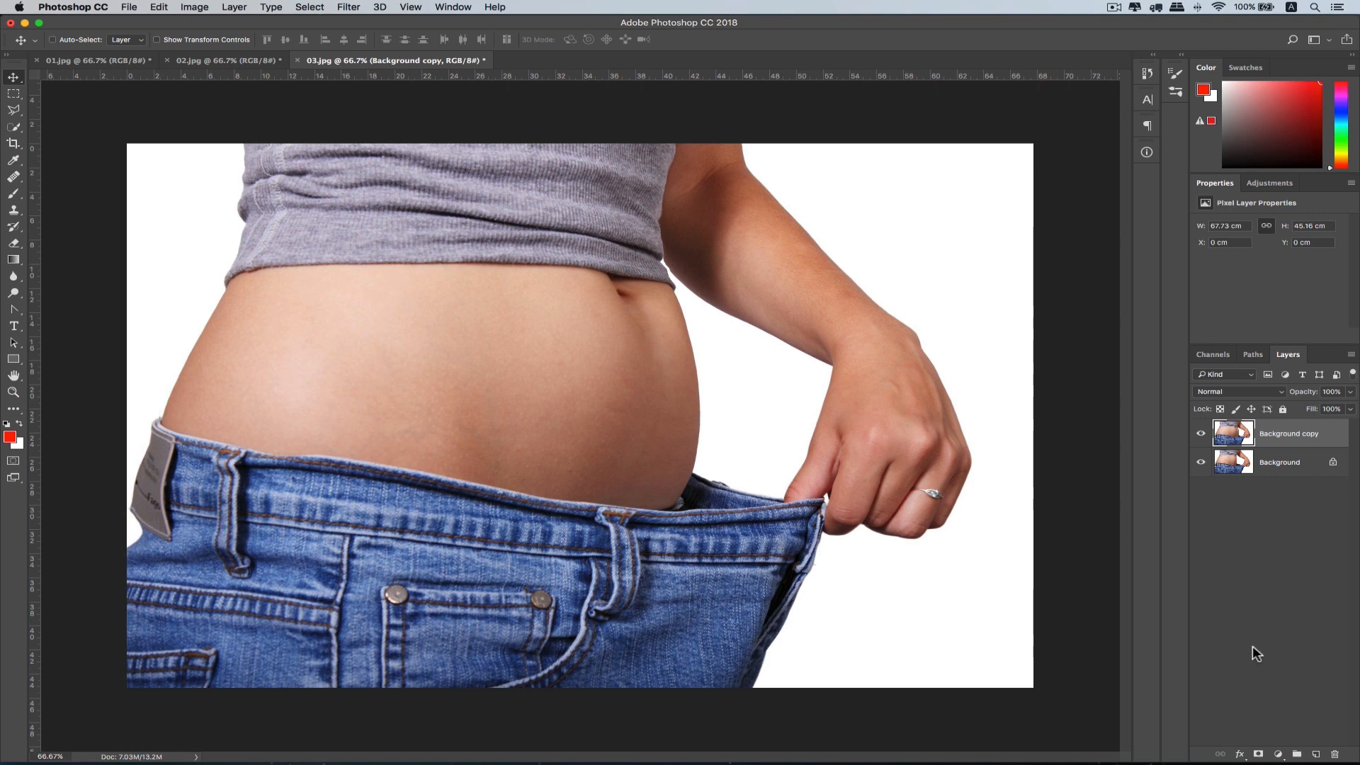
- Compare 03.jpg before and after the Liquify edit by repeatedly hiding and showing the Background copy layer
left_click(1200, 437)
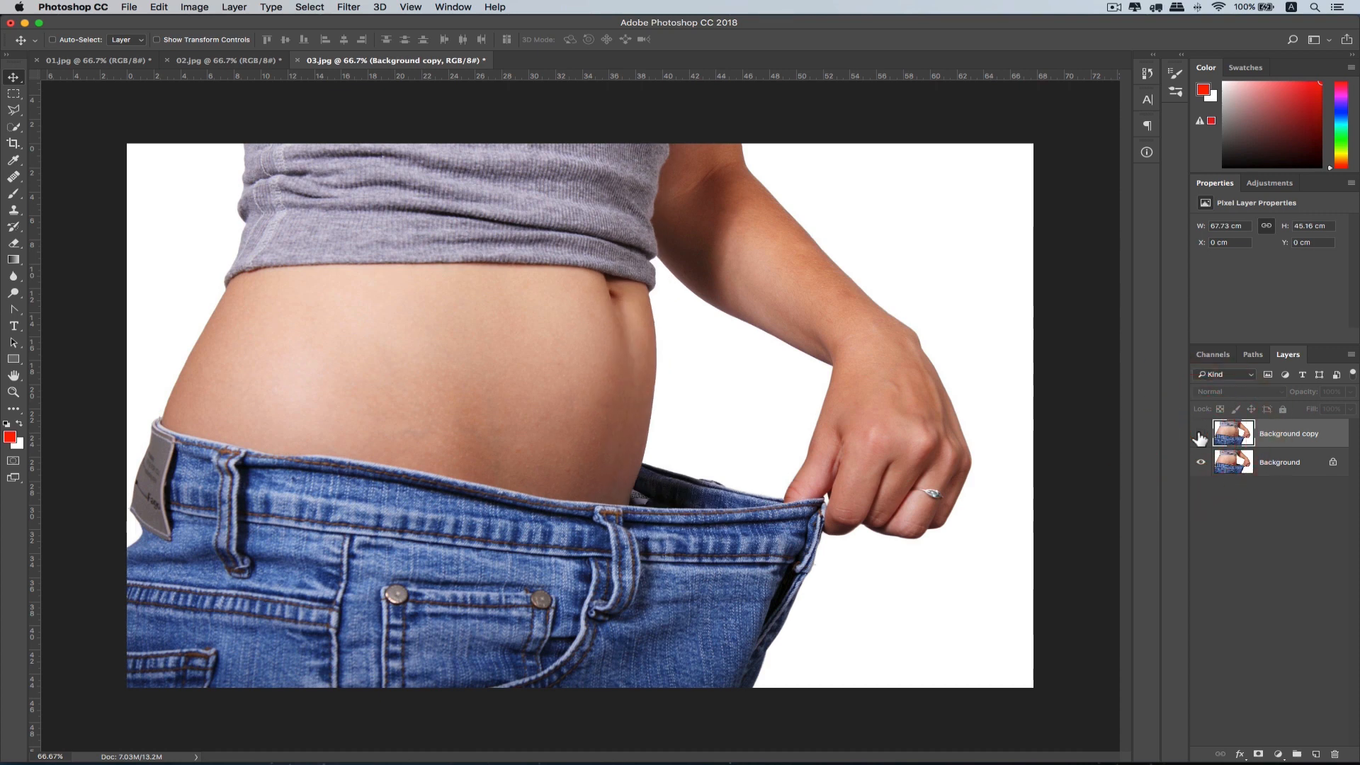
left_click(1199, 437)
left_click(1199, 438)
left_click(1199, 438)
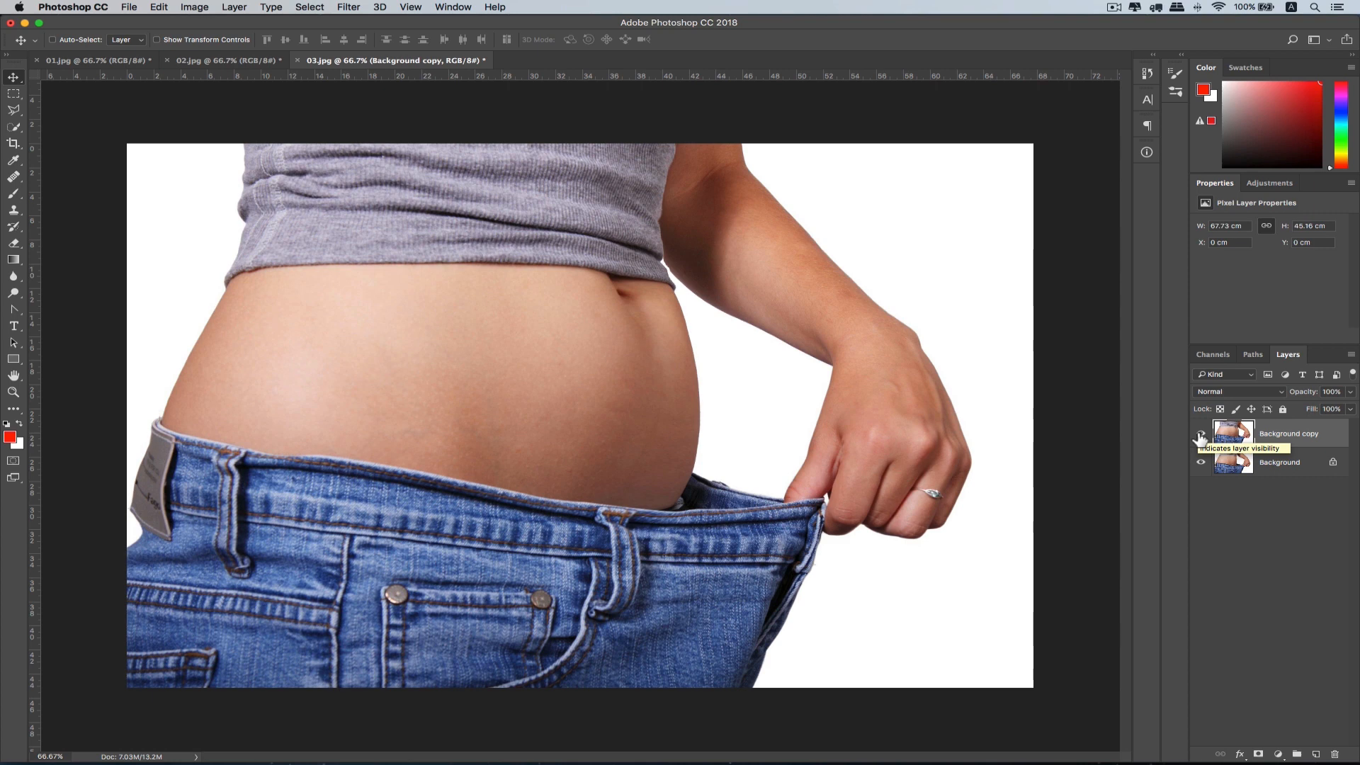
left_click(1200, 438)
left_click(1200, 438)
left_click(1200, 438)
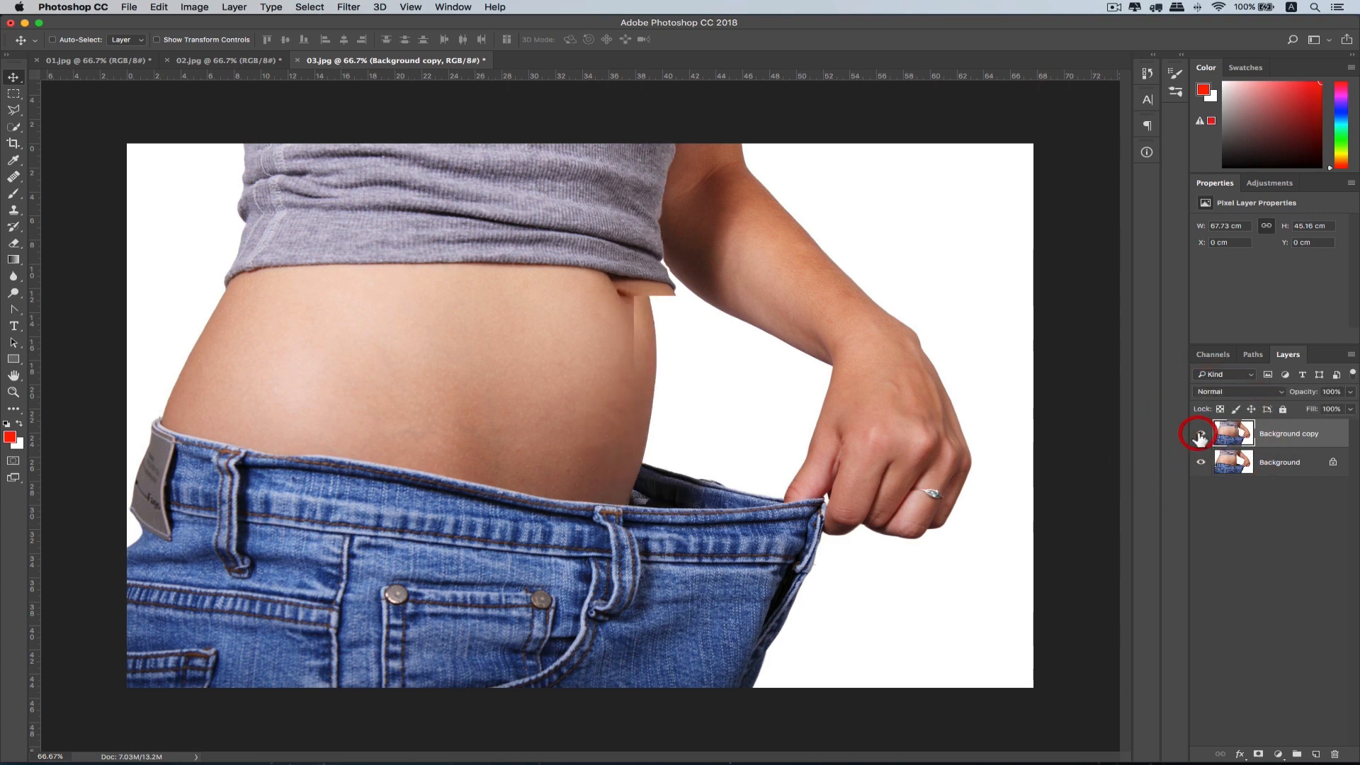
left_click(1200, 437)
left_click(1200, 438)
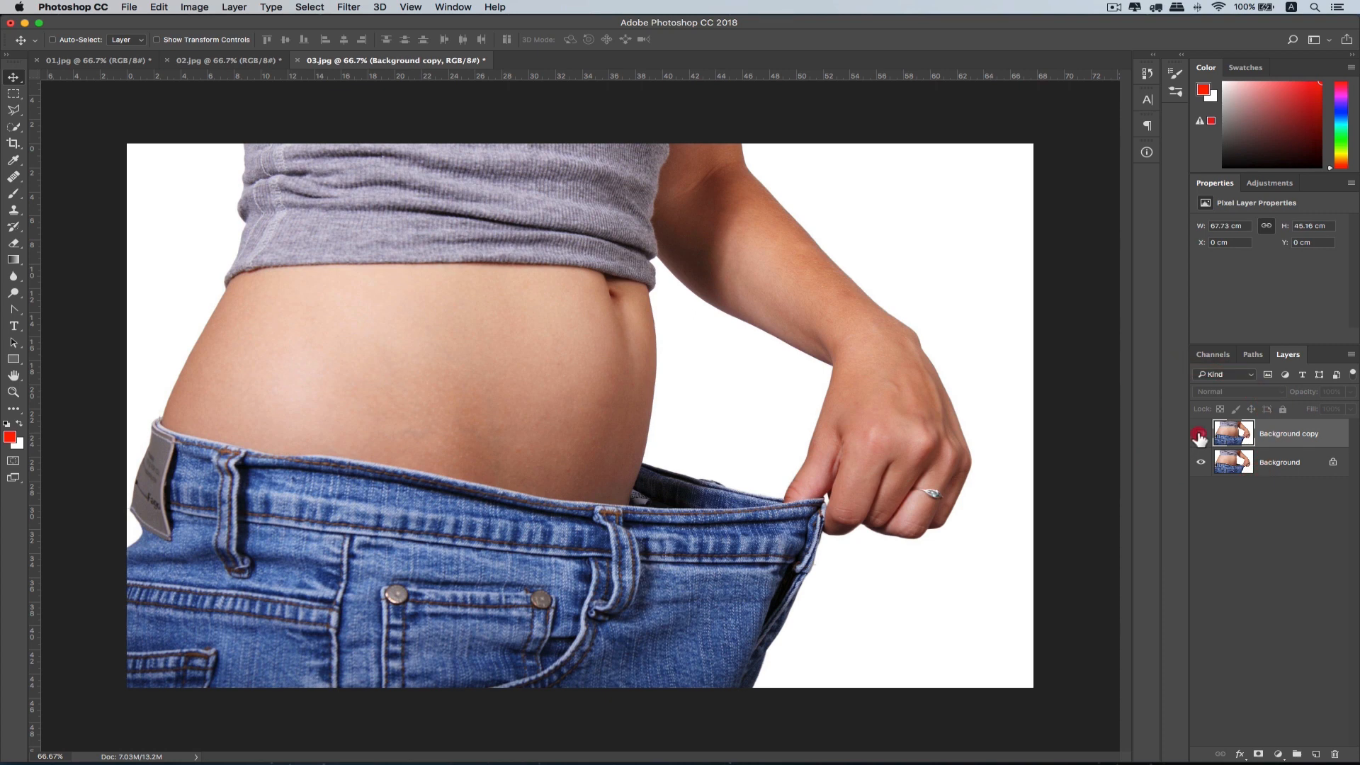
left_click(1200, 437)
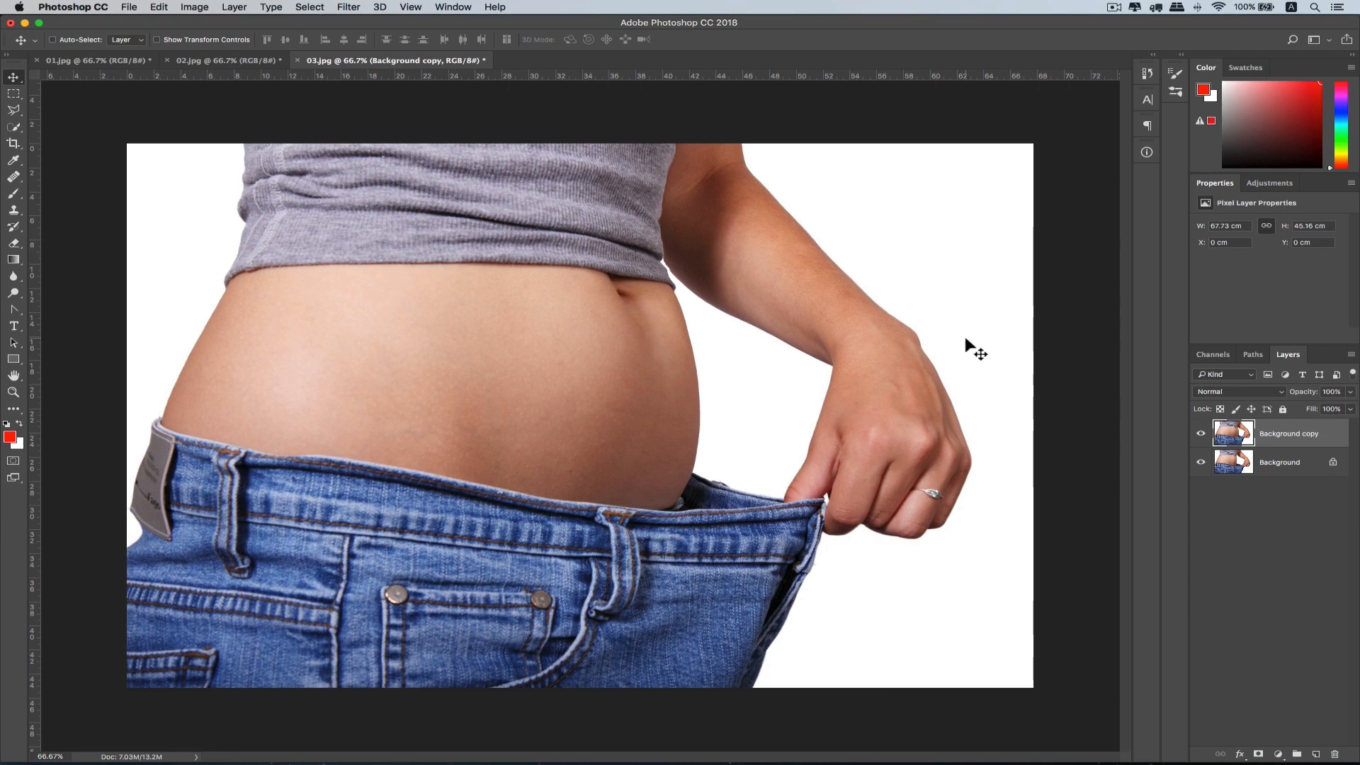
- Review the edited 01.jpg and 02.jpg photos, return to 03.jpg and deselect its layer
left_click(106, 60)
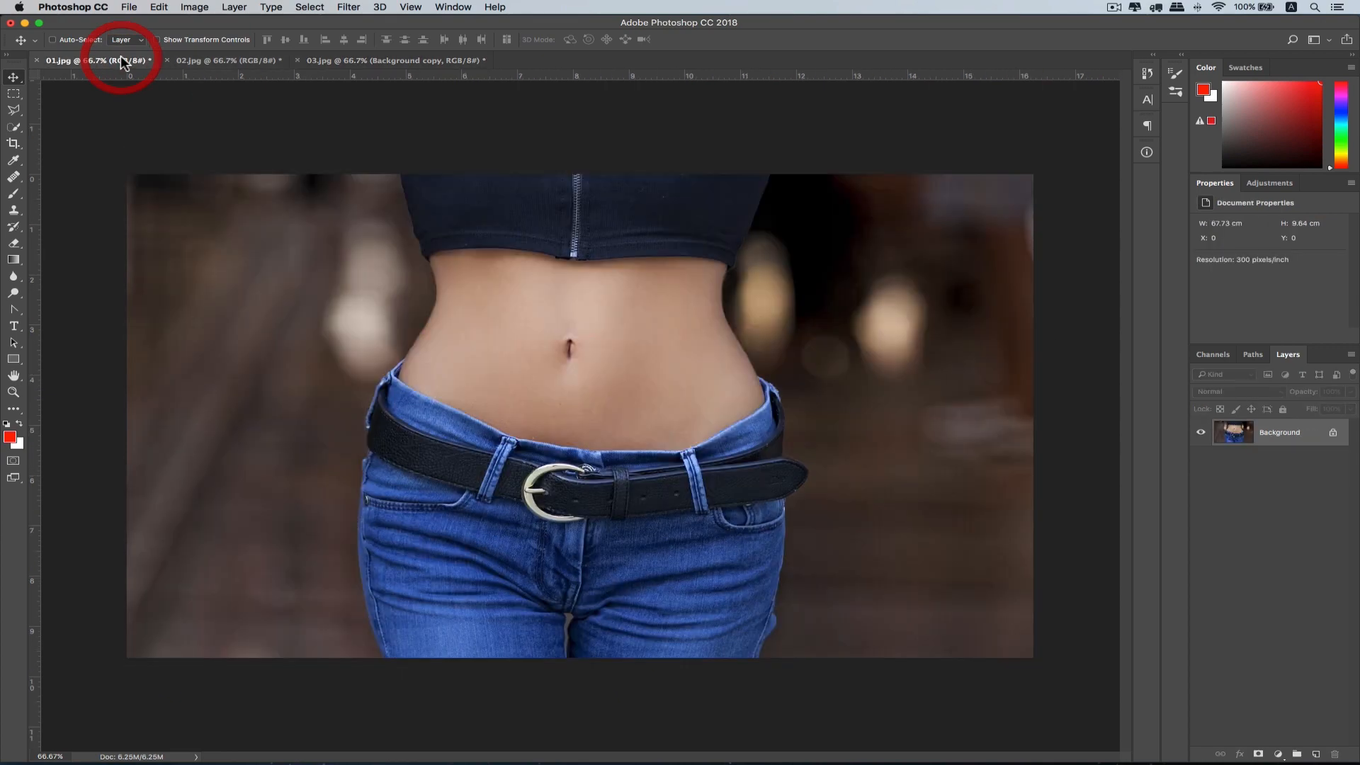
left_click(193, 61)
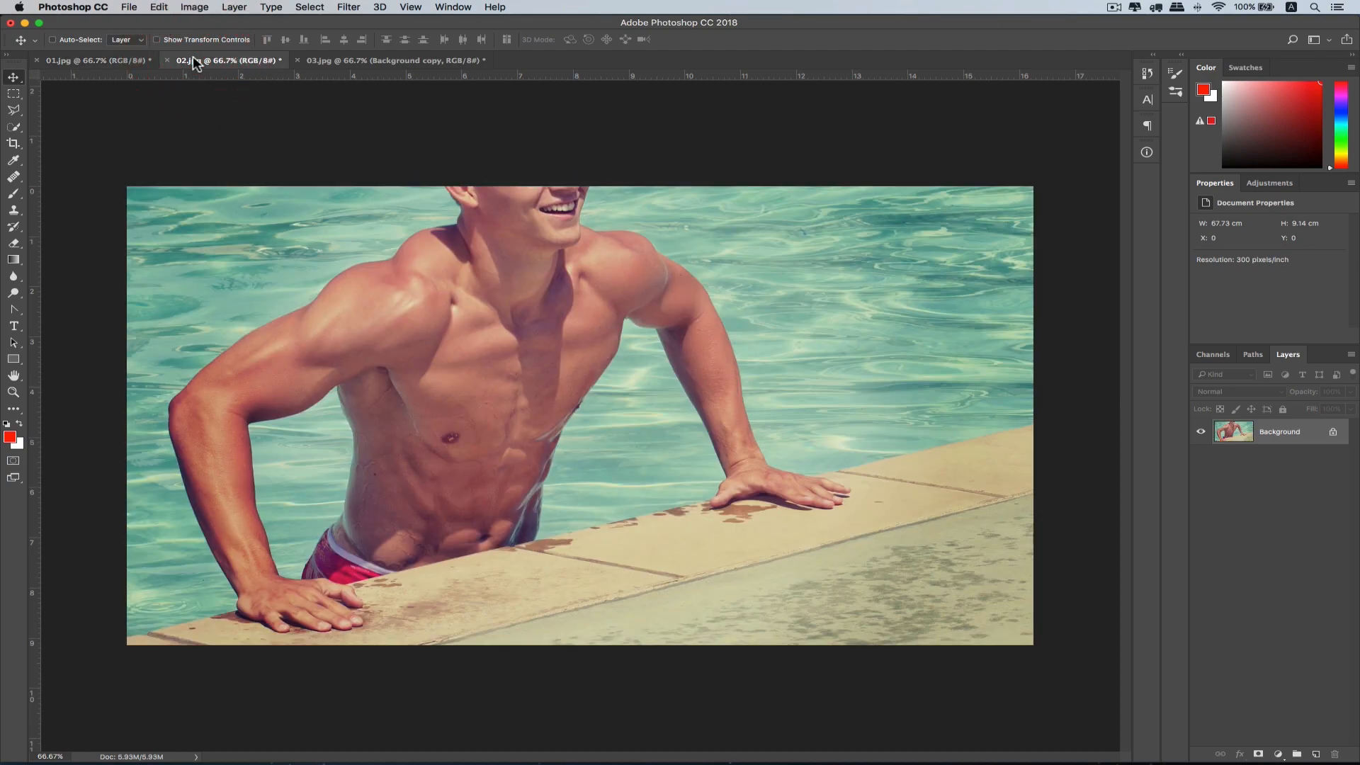
left_click(136, 61)
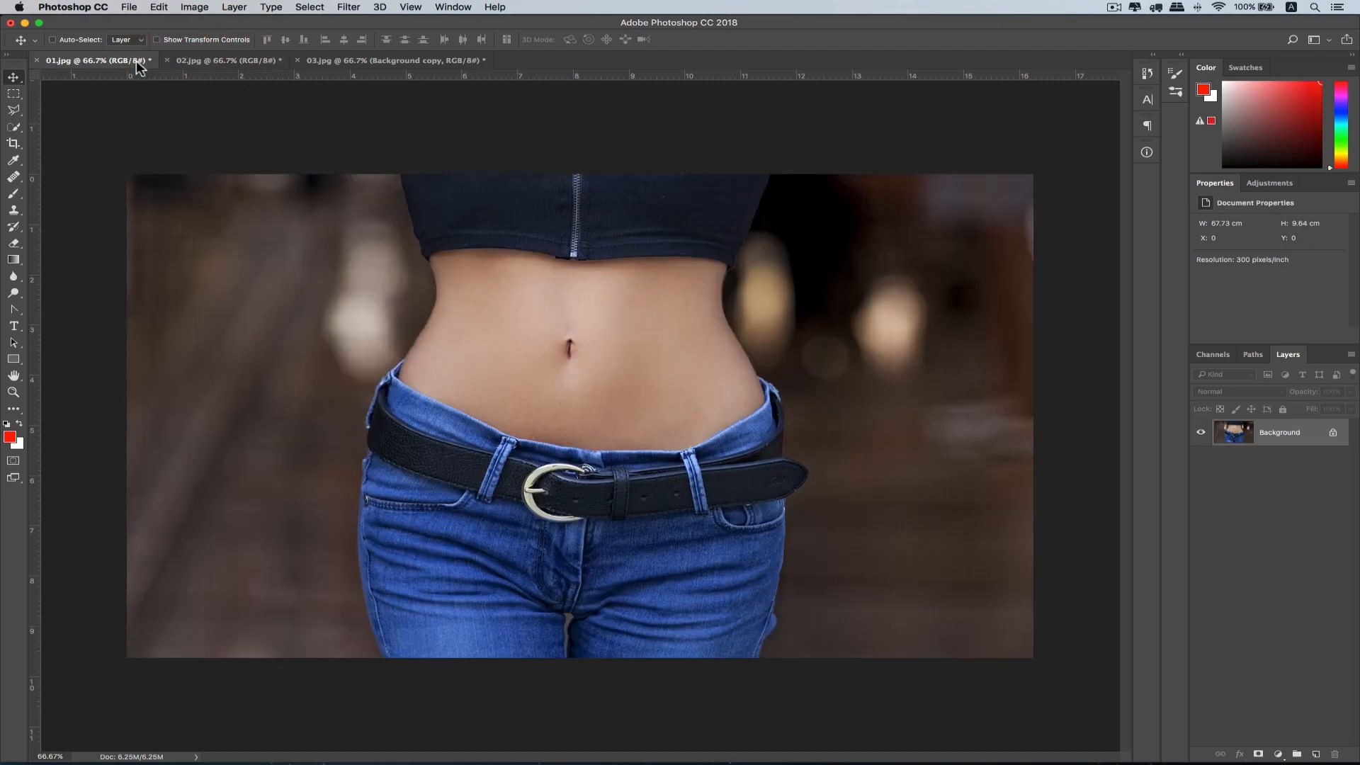
left_click(216, 59)
left_click(380, 62)
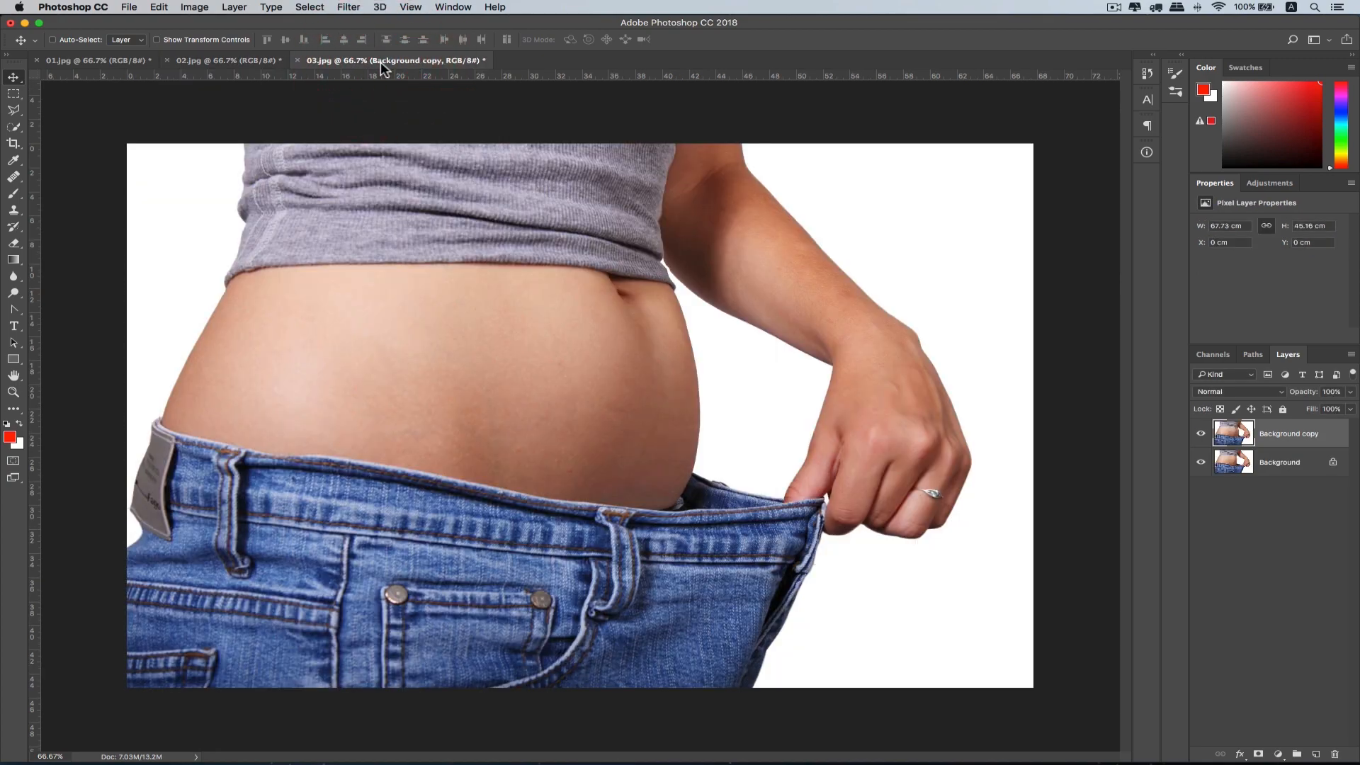
left_click(1246, 545)
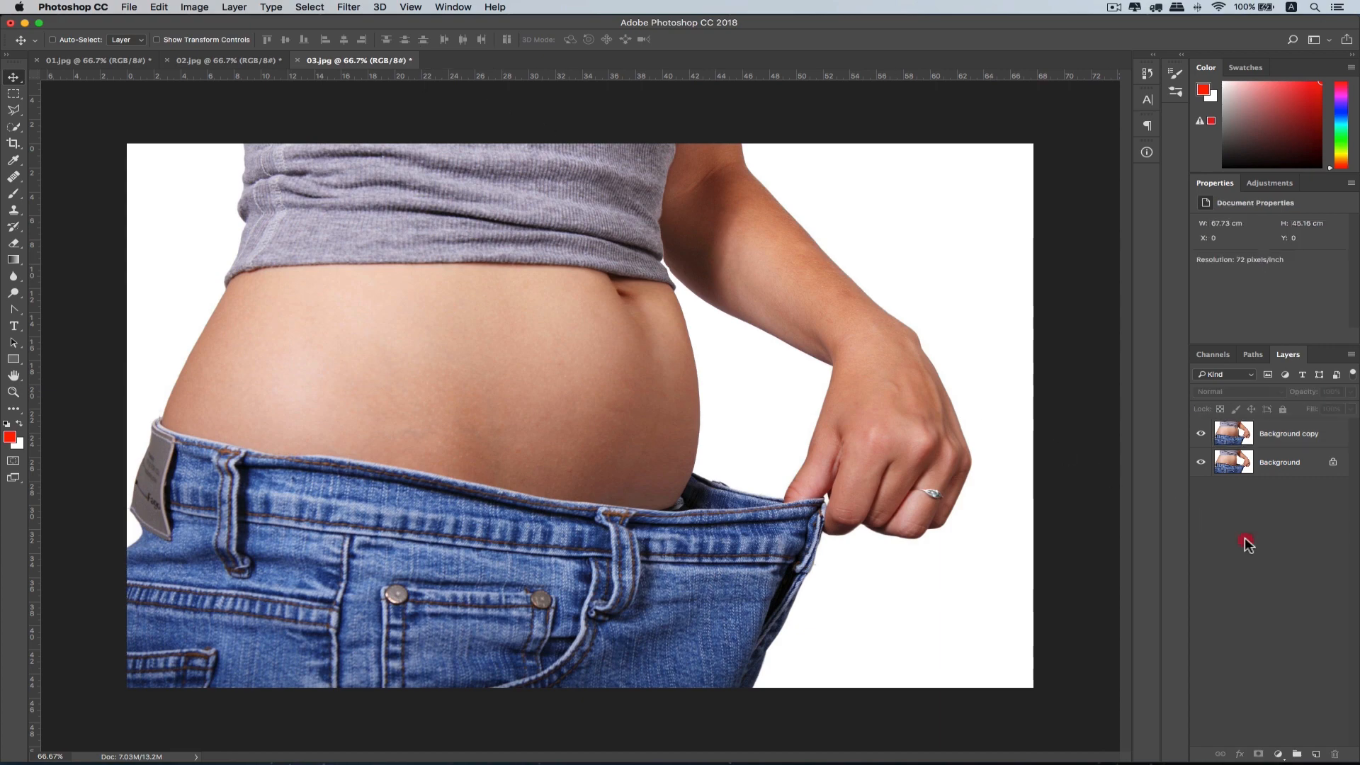